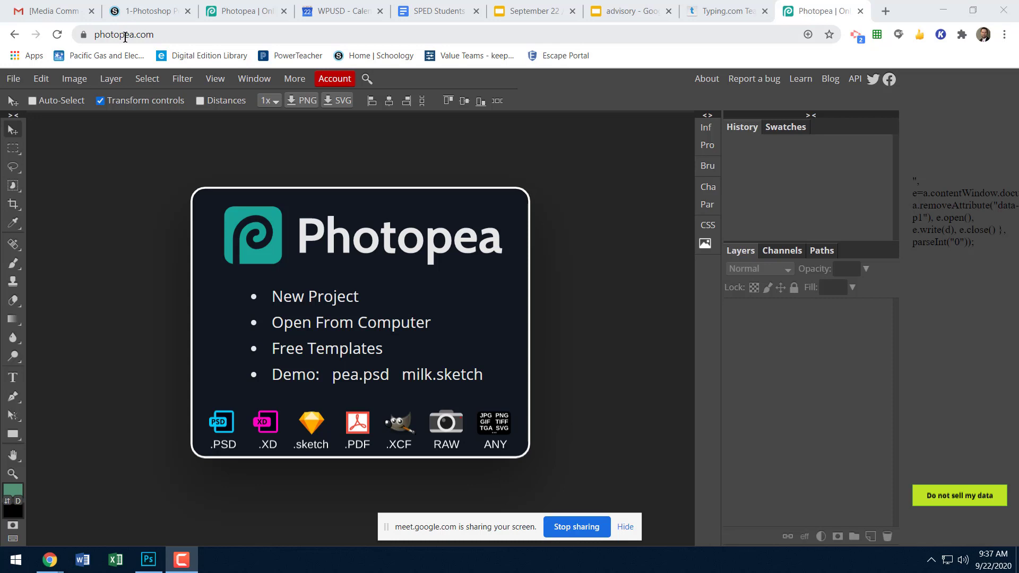
pyautogui.click(160, 36)
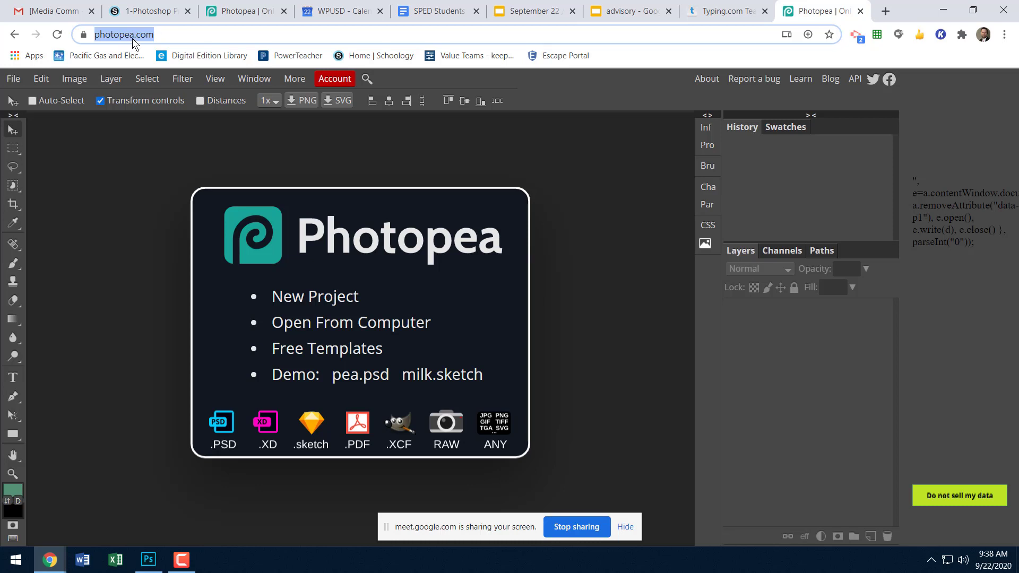
pyautogui.click(171, 36)
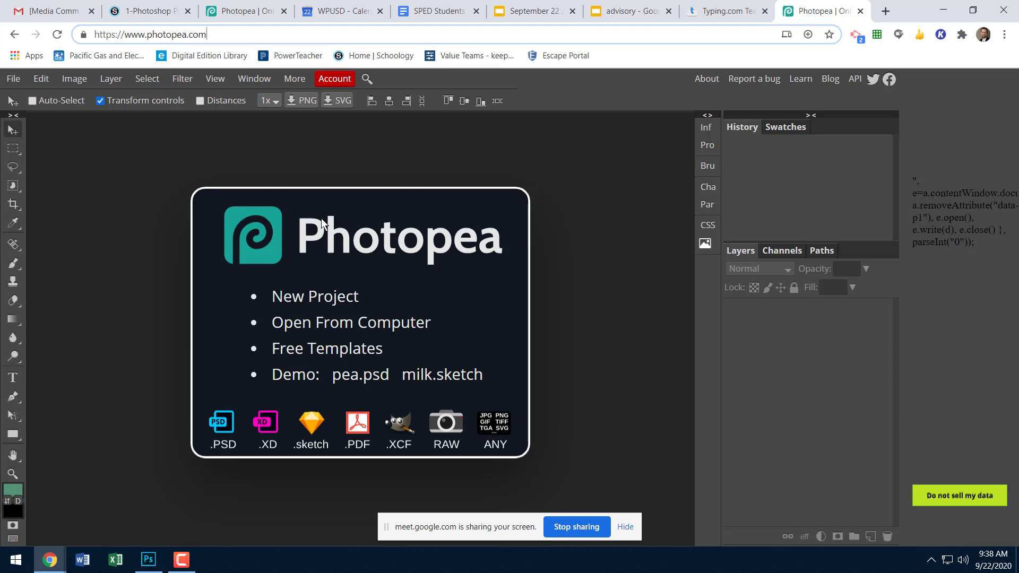
# Start a new project and name it Practice 1.
pyautogui.click(15, 79)
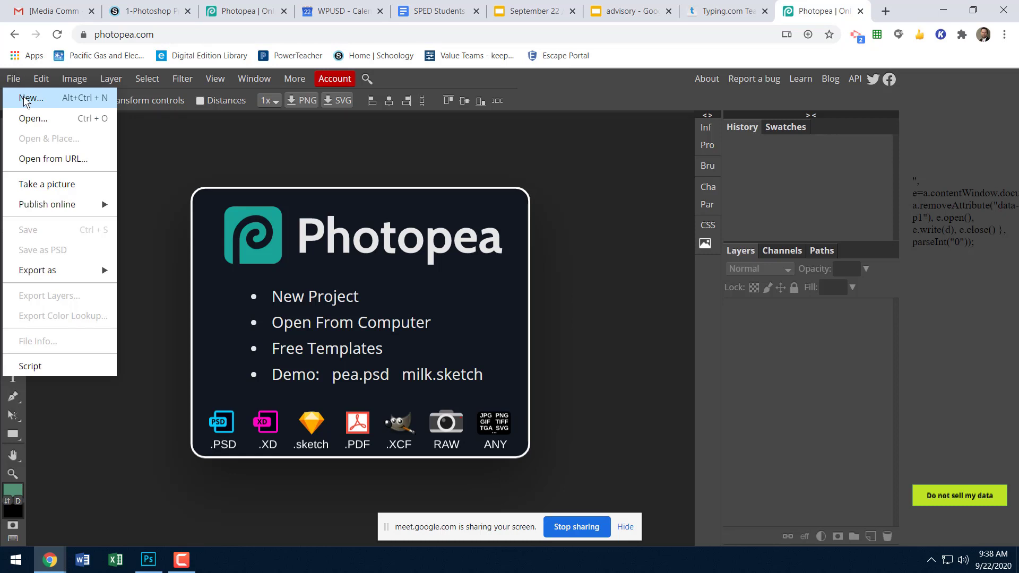
pyautogui.click(25, 100)
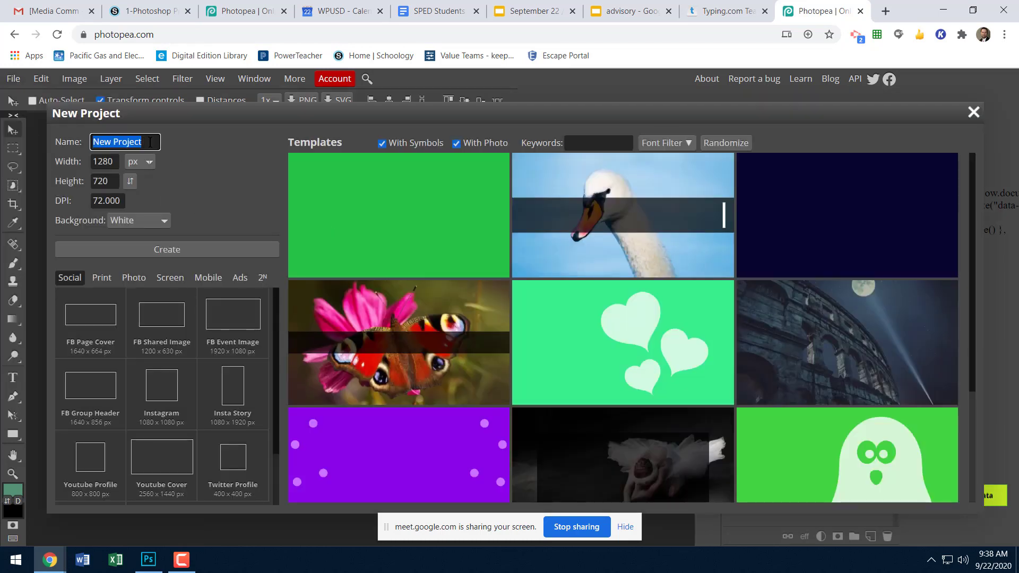
pyautogui.write('Pr')
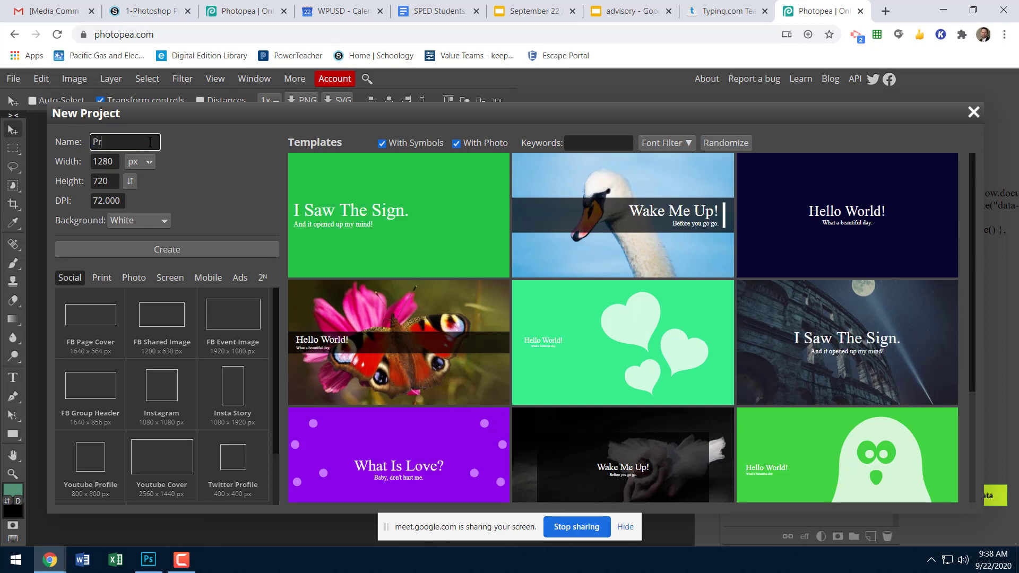
pyautogui.write('actice 1')
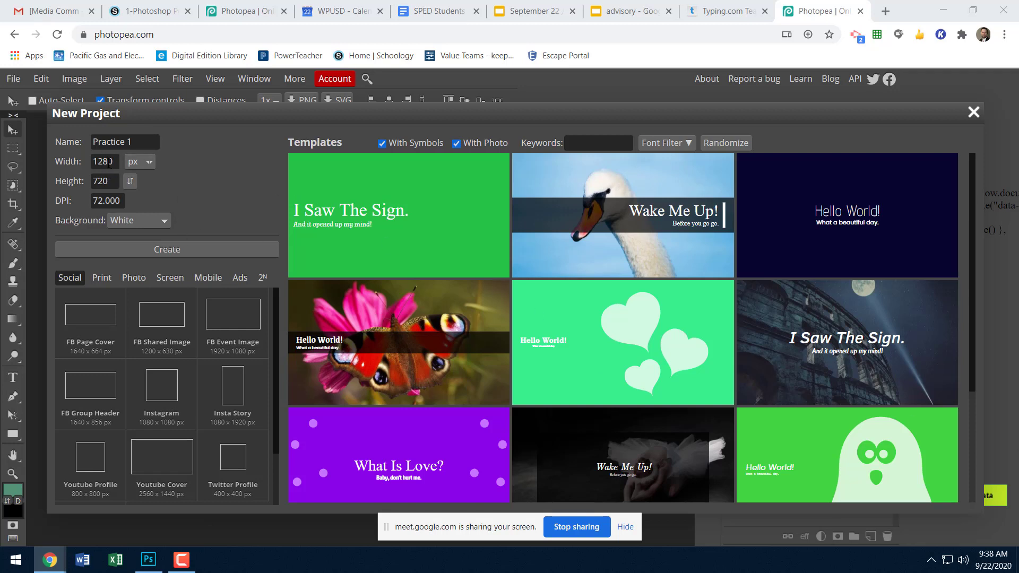
# Switch the new project's units to inches and set its size to 8.5 in wide by 11 in high.
pyautogui.click(144, 161)
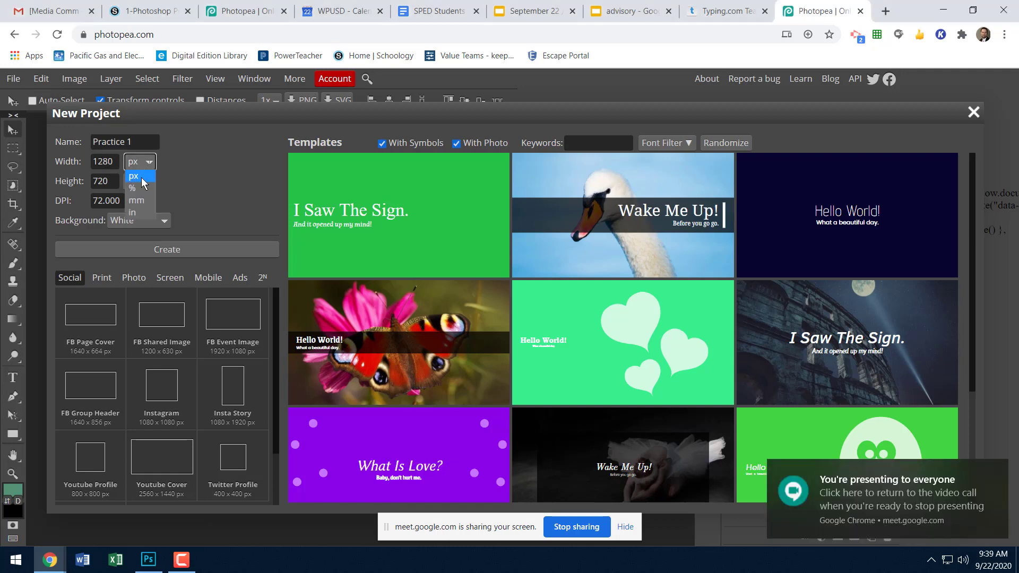
pyautogui.click(141, 212)
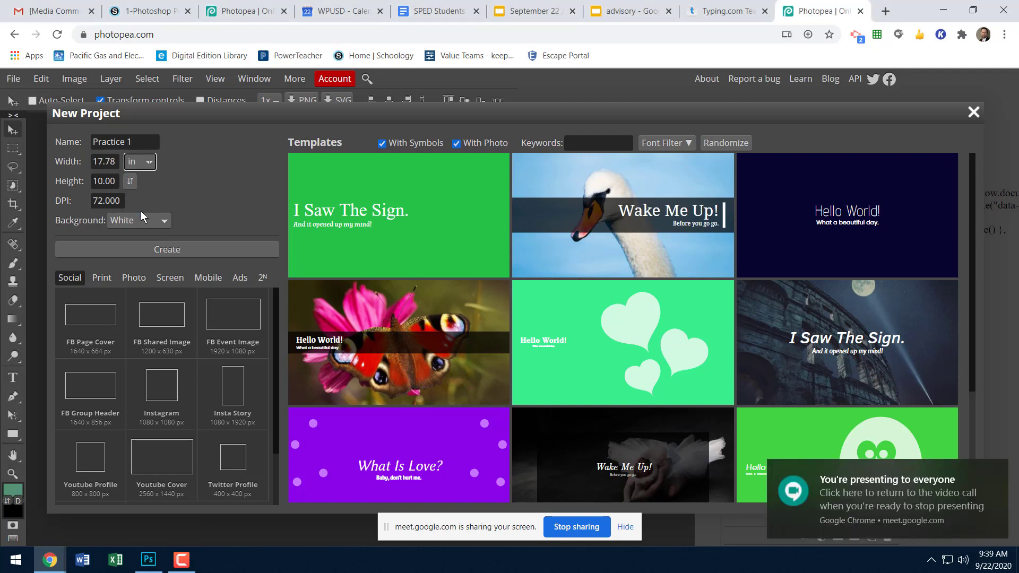
pyautogui.click(114, 161)
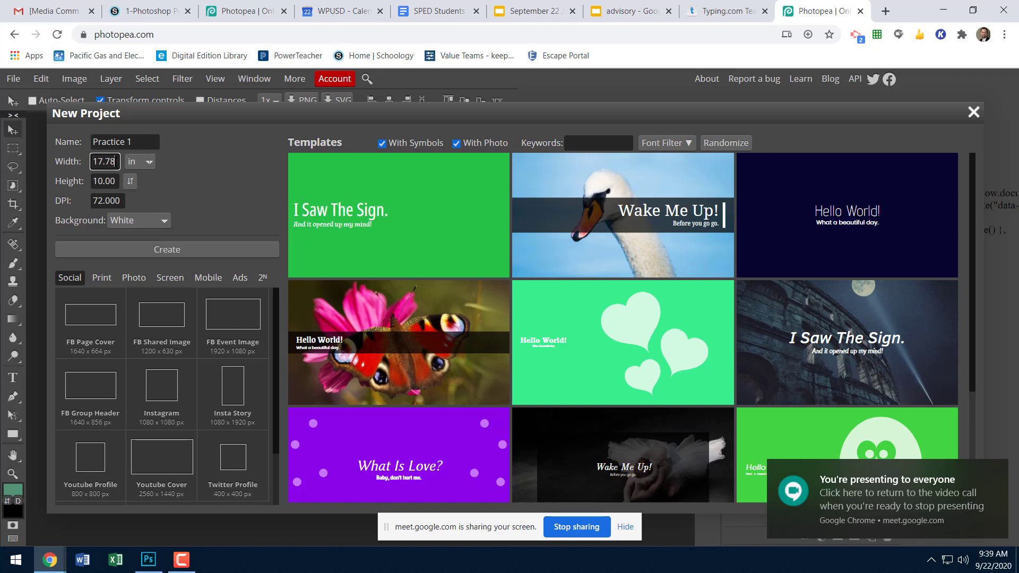
pyautogui.moveTo(114, 161); pyautogui.dragTo(80, 161)
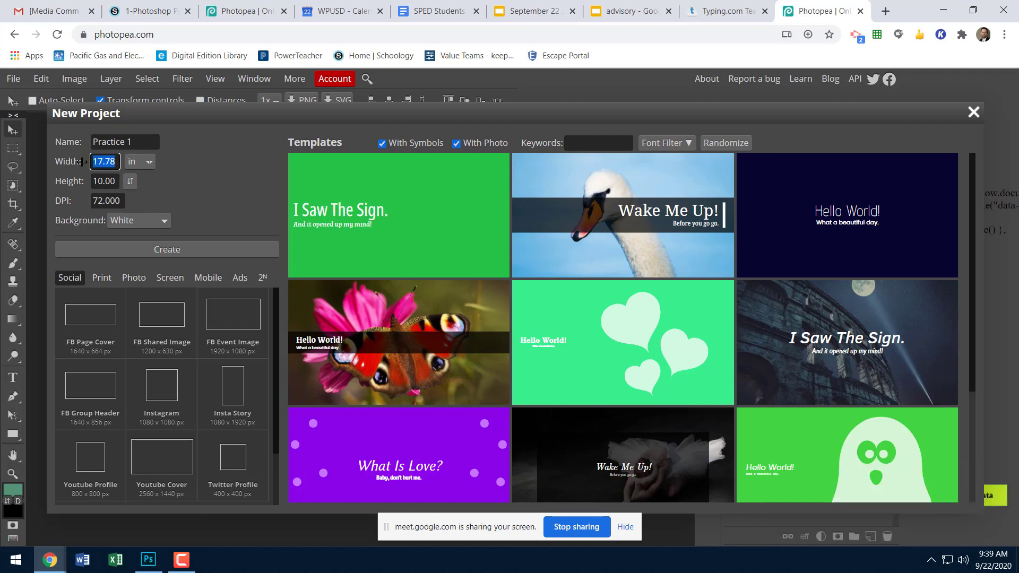
pyautogui.write('8.5')
pyautogui.moveTo(113, 183); pyautogui.dragTo(81, 185)
pyautogui.write('11')
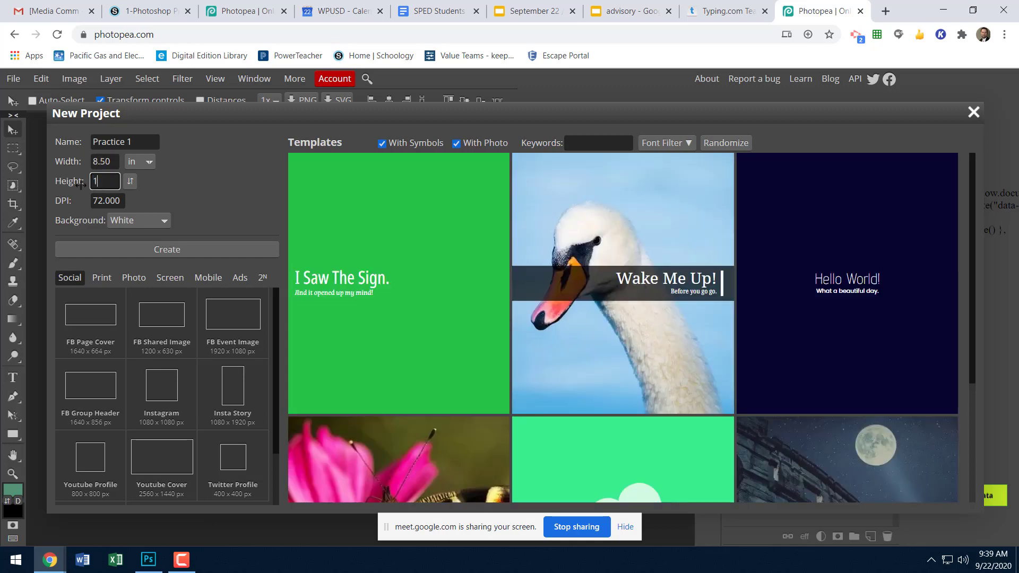
pyautogui.click(145, 163)
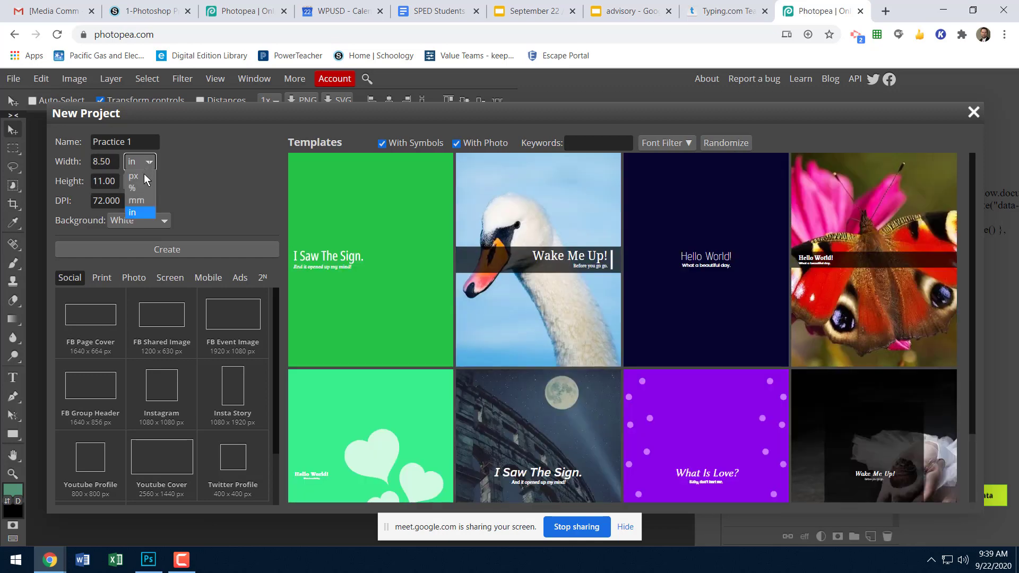
pyautogui.click(141, 212)
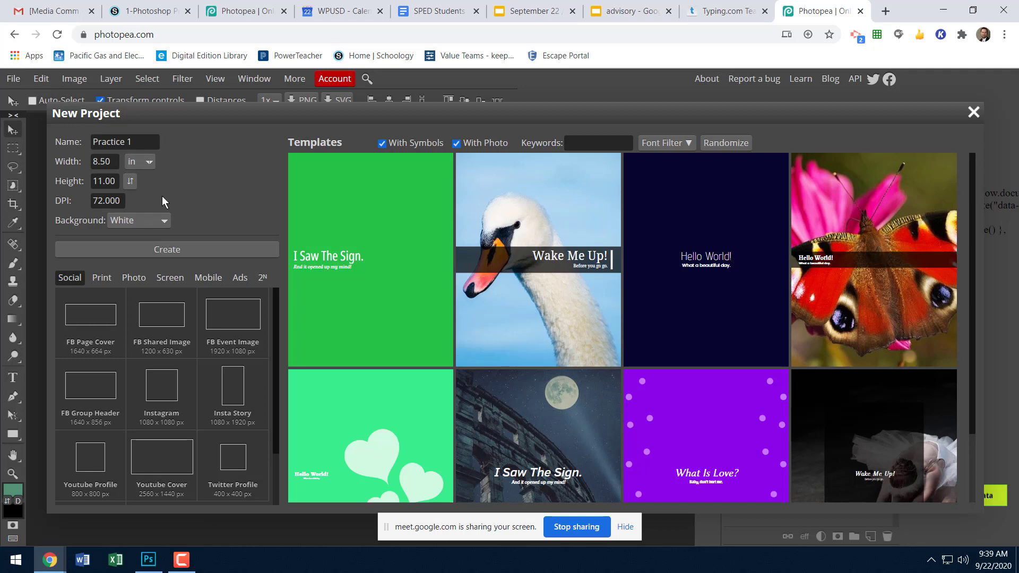
# Set the resolution to 300 DPI and create the project with a white background.
pyautogui.moveTo(117, 202); pyautogui.dragTo(90, 202)
pyautogui.write('300')
pyautogui.click(222, 196)
pyautogui.click(149, 248)
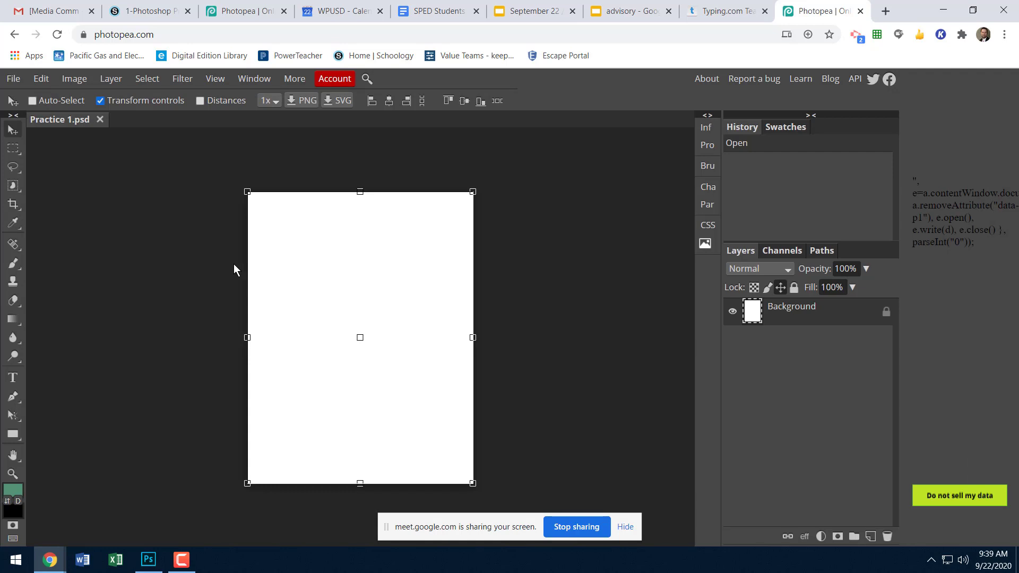
# Place the photo of the boy among pumpkins, whose file name starts with 43672070, from the Family photos folder into the document.
pyautogui.click(531, 301)
pyautogui.click(12, 80)
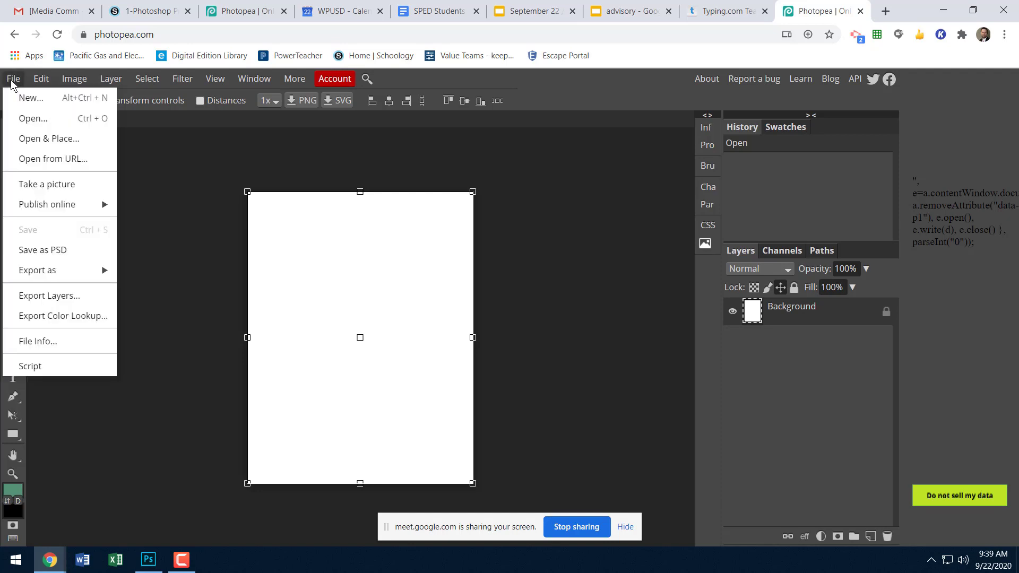
pyautogui.click(35, 141)
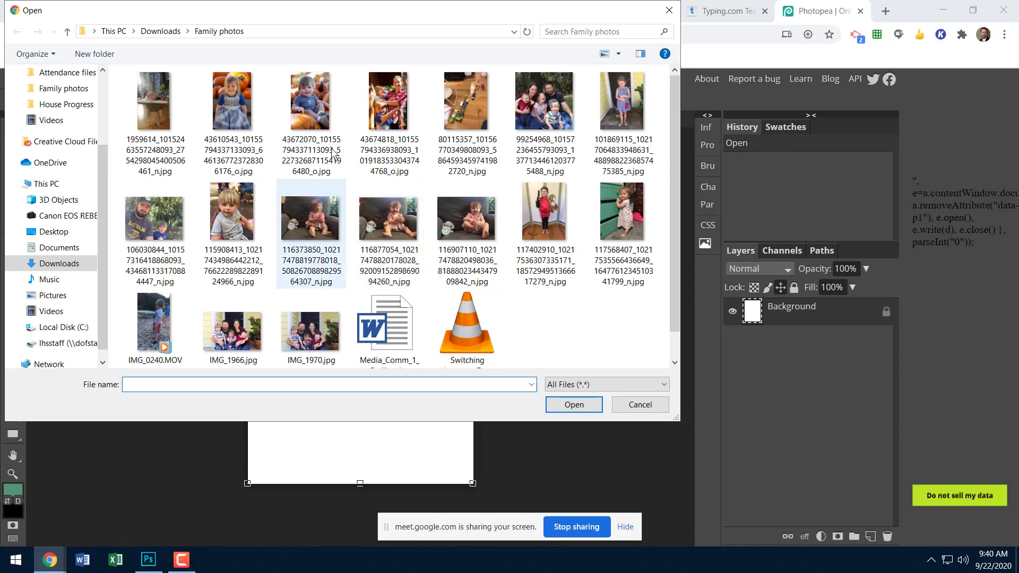
pyautogui.click(308, 120)
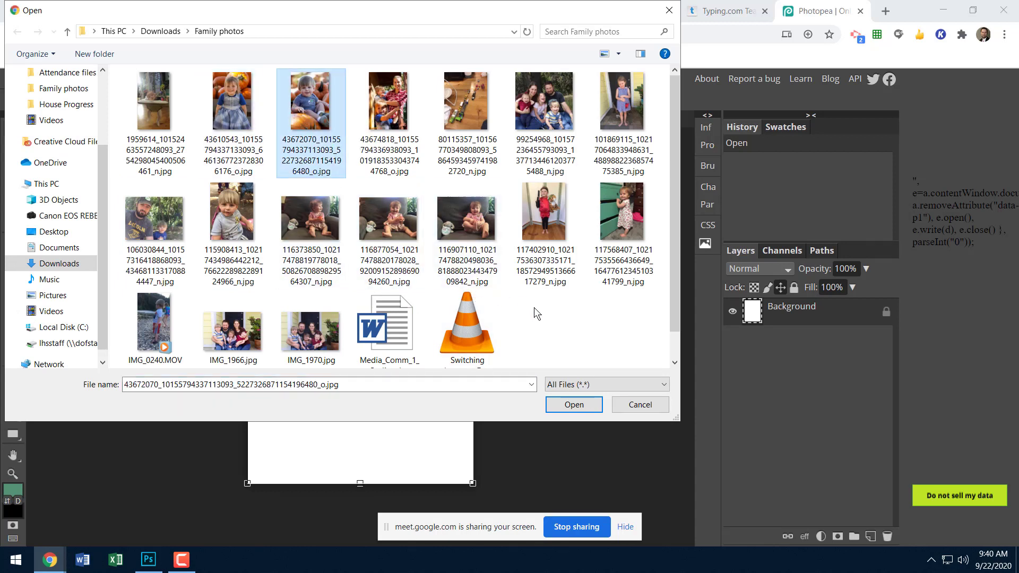
pyautogui.click(573, 405)
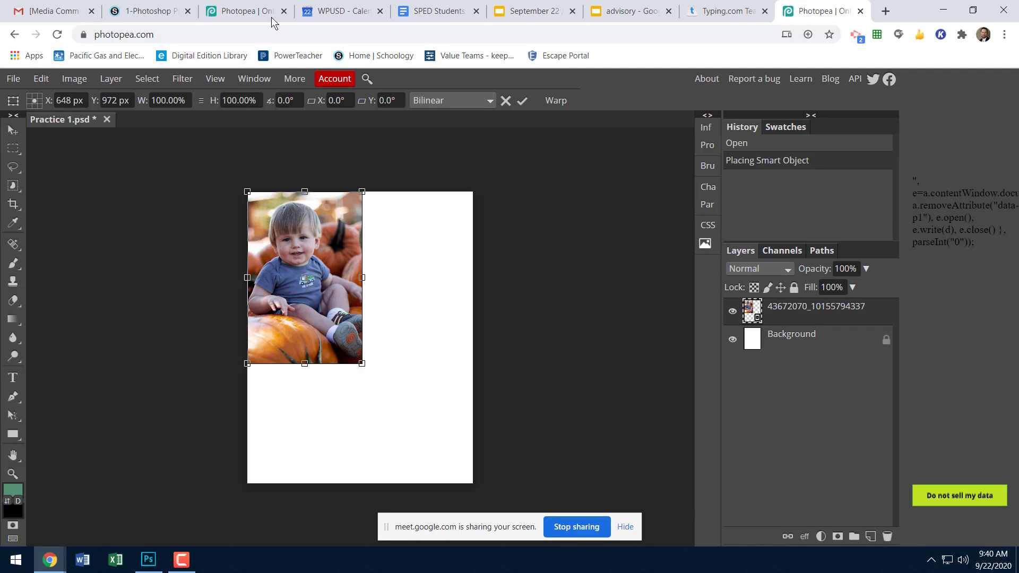
# Review the requirements of the 1-Photoshop Practice Assignment on the Schoology page, and return to the open Photopea document.
pyautogui.click(154, 11)
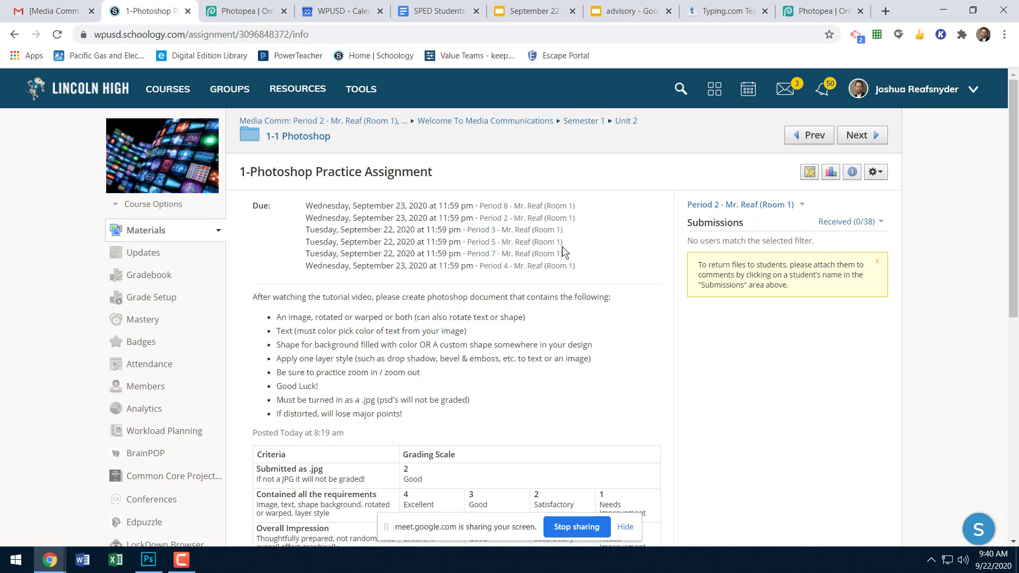
pyautogui.click(813, 9)
pyautogui.click(12, 81)
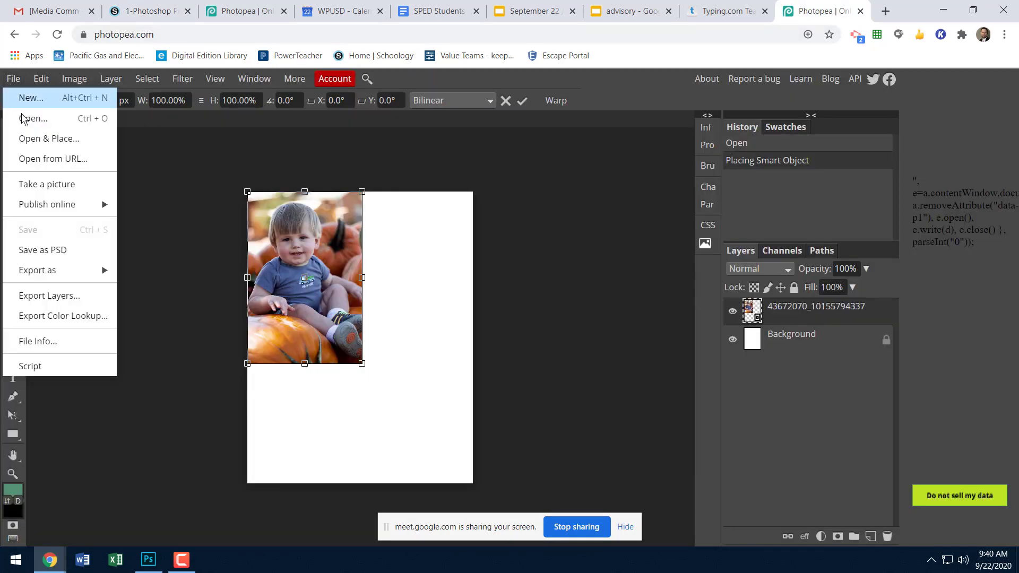
pyautogui.click(40, 143)
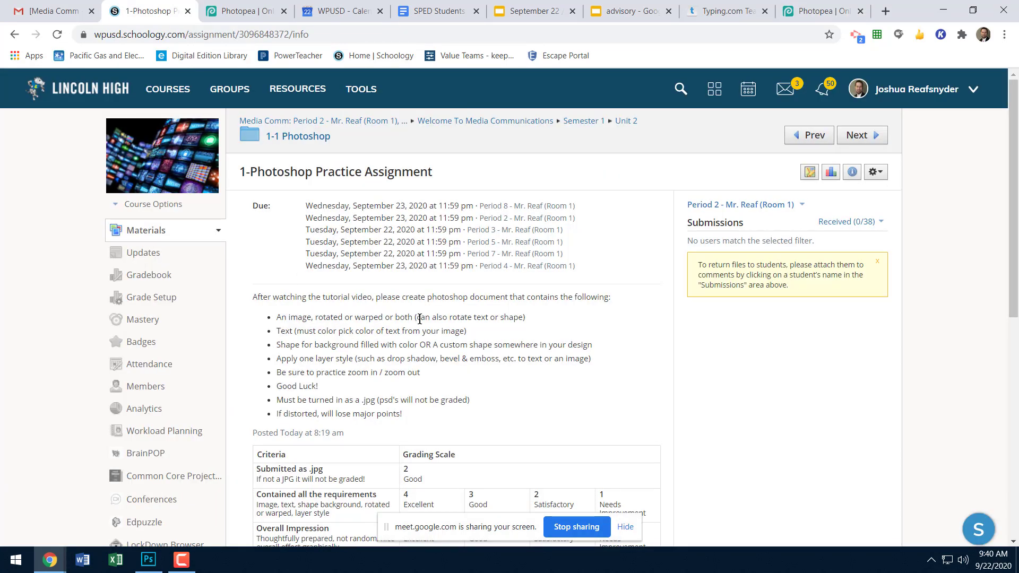
pyautogui.click(813, 12)
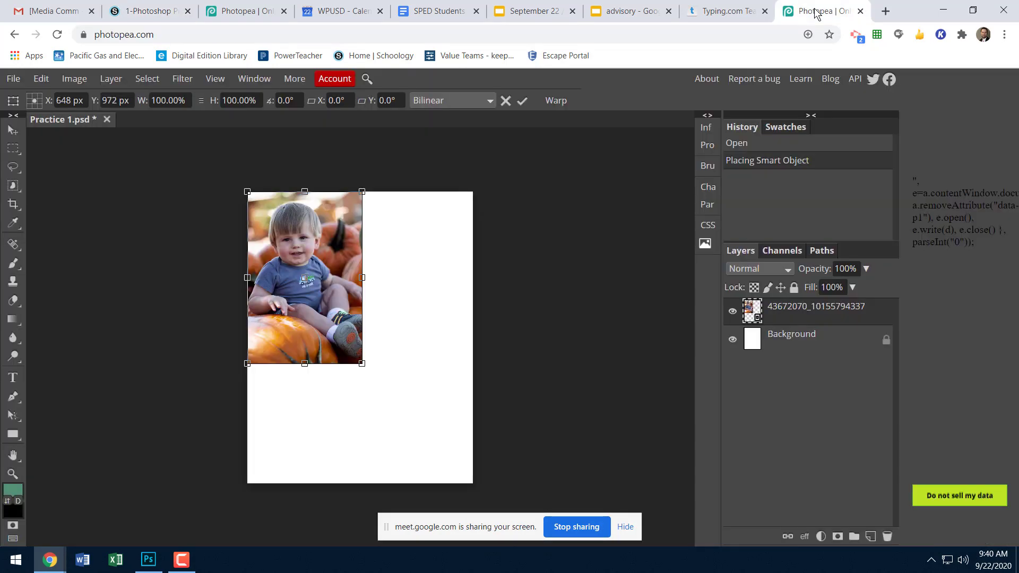
# Move the placed photo to the upper middle of the page, turning the transform controls off and back on.
pyautogui.moveTo(334, 238); pyautogui.dragTo(390, 262)
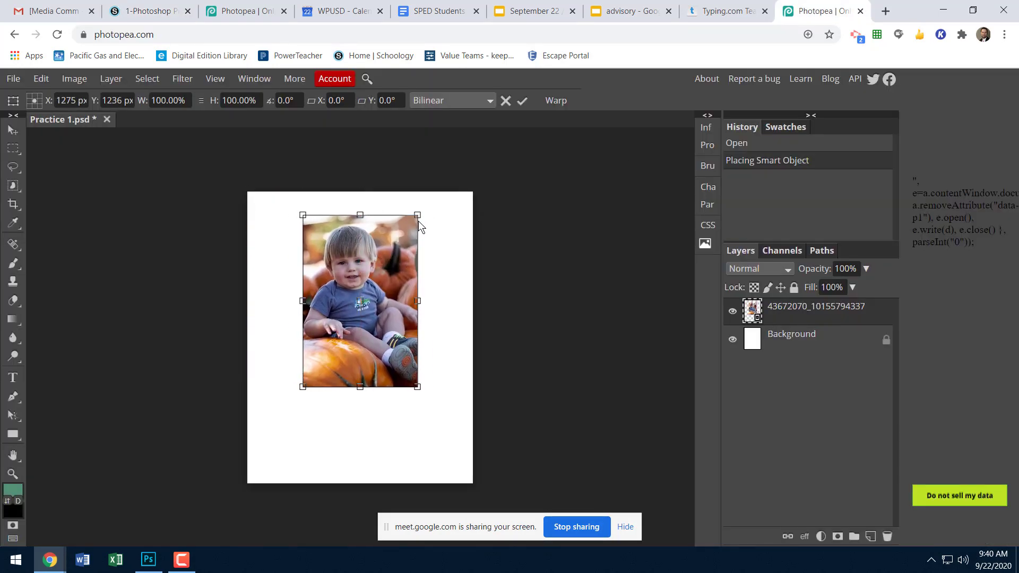
pyautogui.click(12, 134)
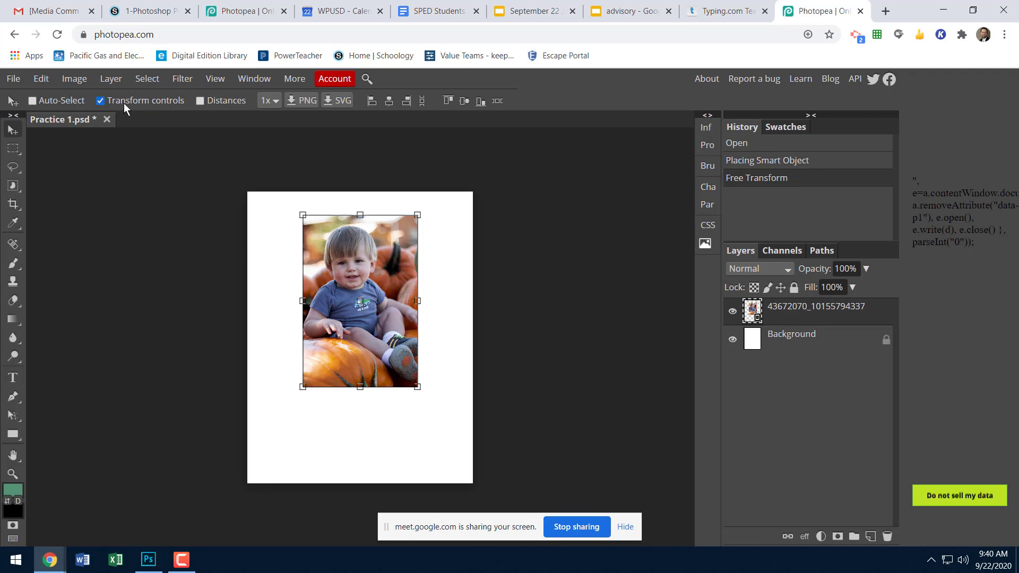
pyautogui.click(100, 101)
pyautogui.moveTo(322, 255)
pyautogui.mouseDown()
pyautogui.moveTo(309, 283)
pyautogui.moveTo(340, 267)
pyautogui.moveTo(327, 263)
pyautogui.mouseUp()
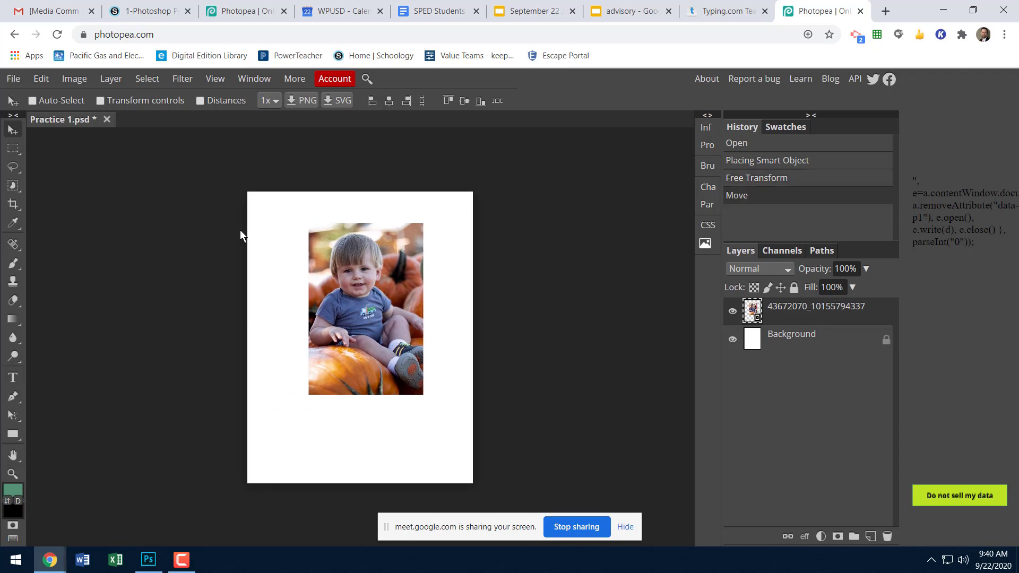
pyautogui.click(101, 101)
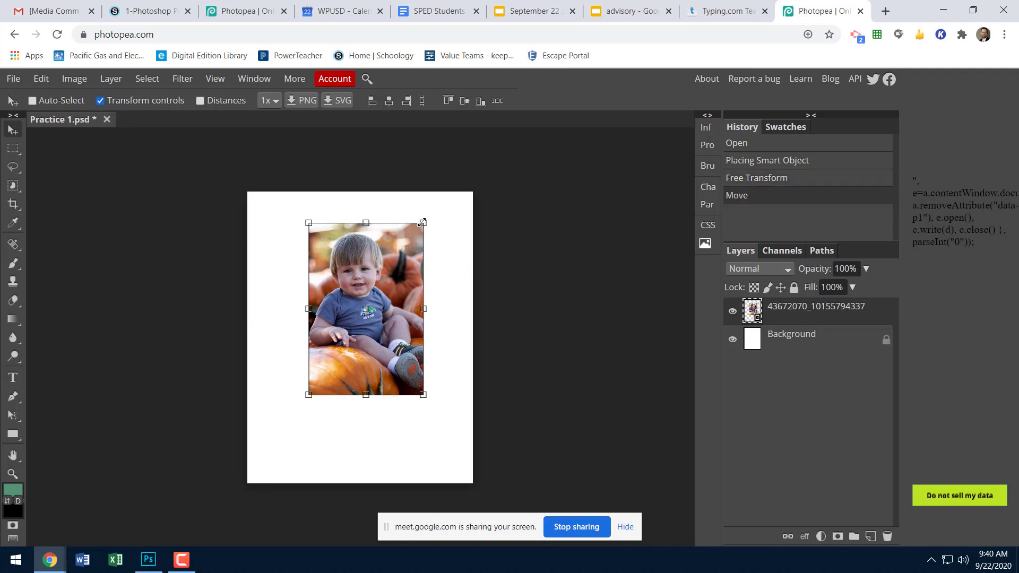
# Try stretching and skewing the photo from its upper-right corner, and discard both transforms.
pyautogui.moveTo(423, 223)
pyautogui.mouseDown()
pyautogui.moveTo(446, 212)
pyautogui.moveTo(437, 220)
pyautogui.mouseUp()
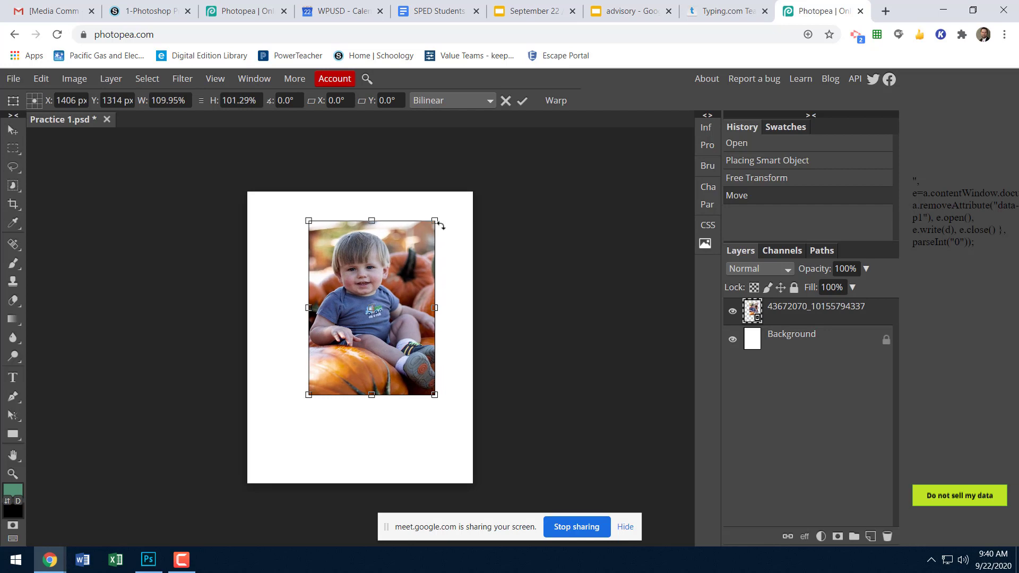
pyautogui.hotkey('ctrl', 'z')
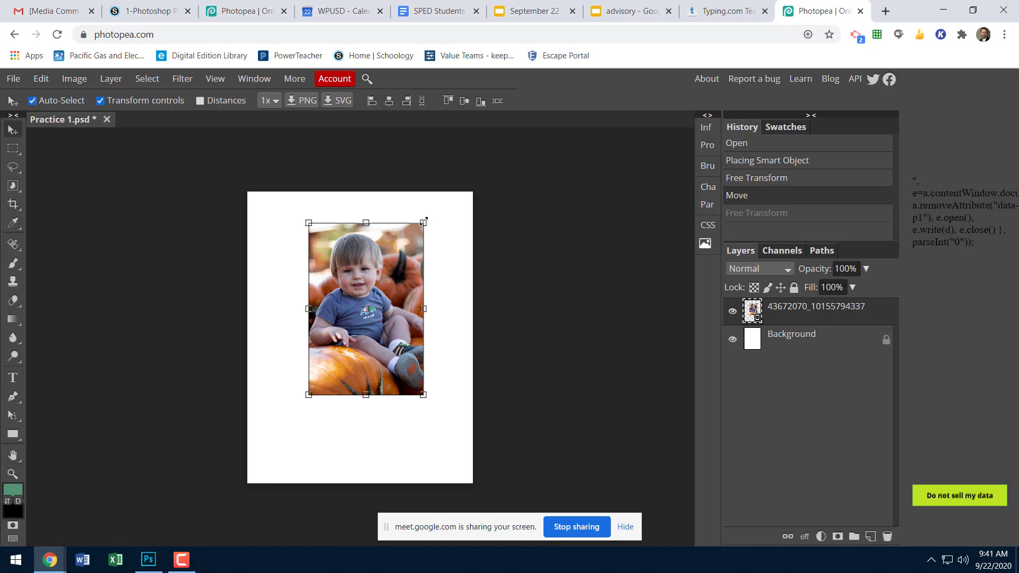
pyautogui.moveTo(423, 222); pyautogui.dragTo(462, 203)
pyautogui.moveTo(452, 211); pyautogui.dragTo(446, 218)
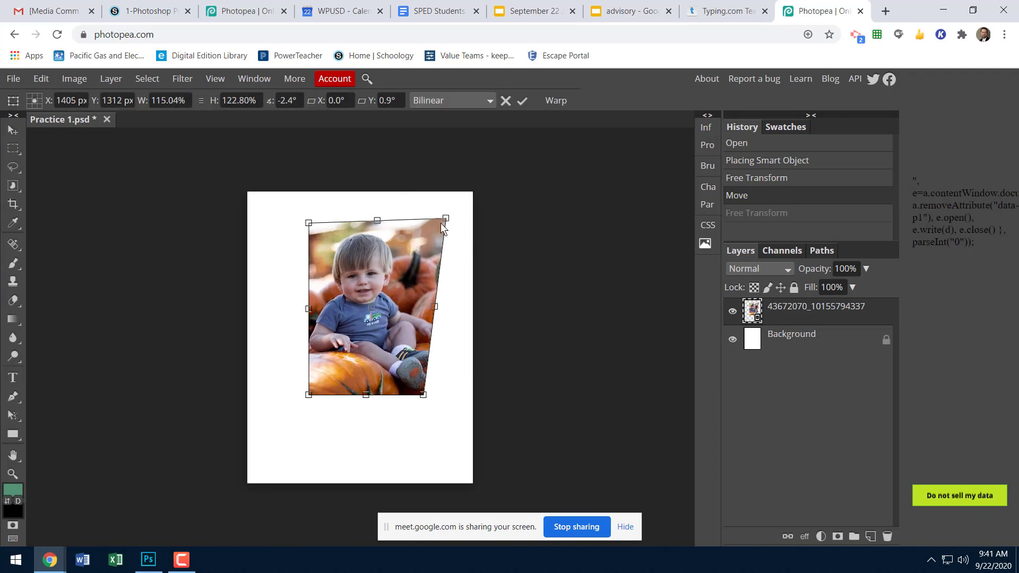
pyautogui.press('Escape')
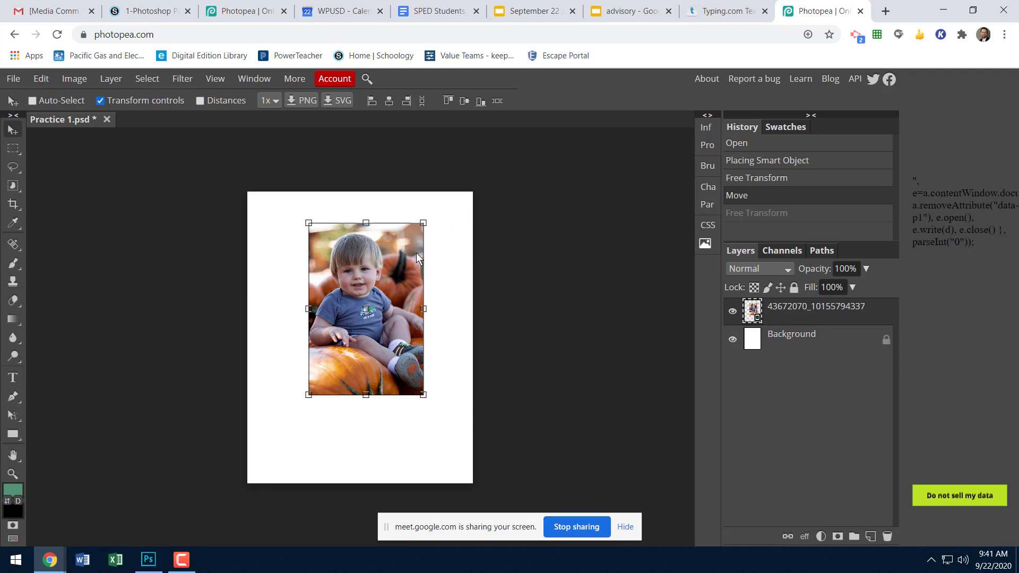
# Scale the photo proportionally to about 120% and rotate it about 10° clockwise, keeping it near the middle of the page.
pyautogui.moveTo(424, 222); pyautogui.dragTo(412, 275)
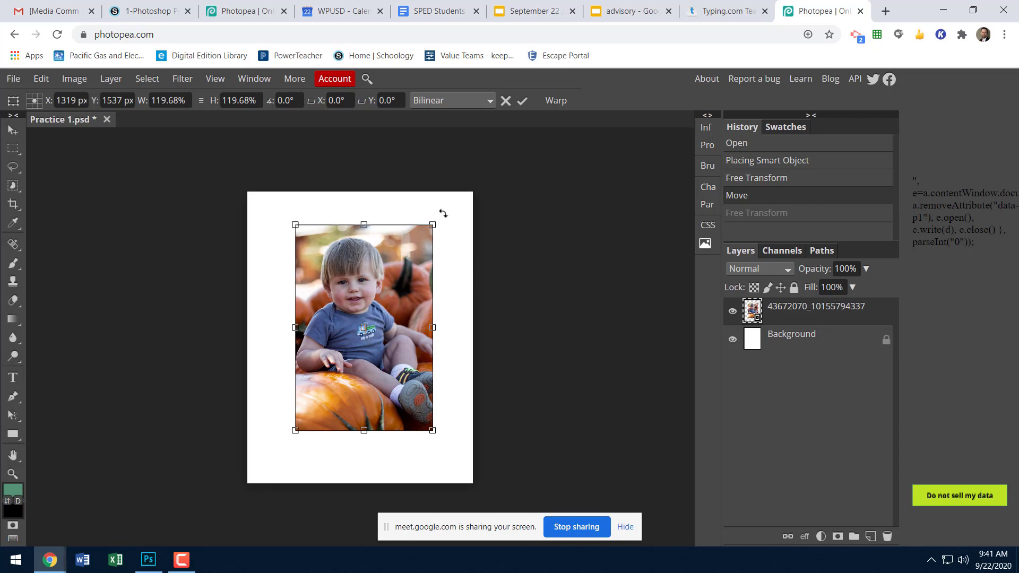
pyautogui.moveTo(443, 214); pyautogui.dragTo(453, 237)
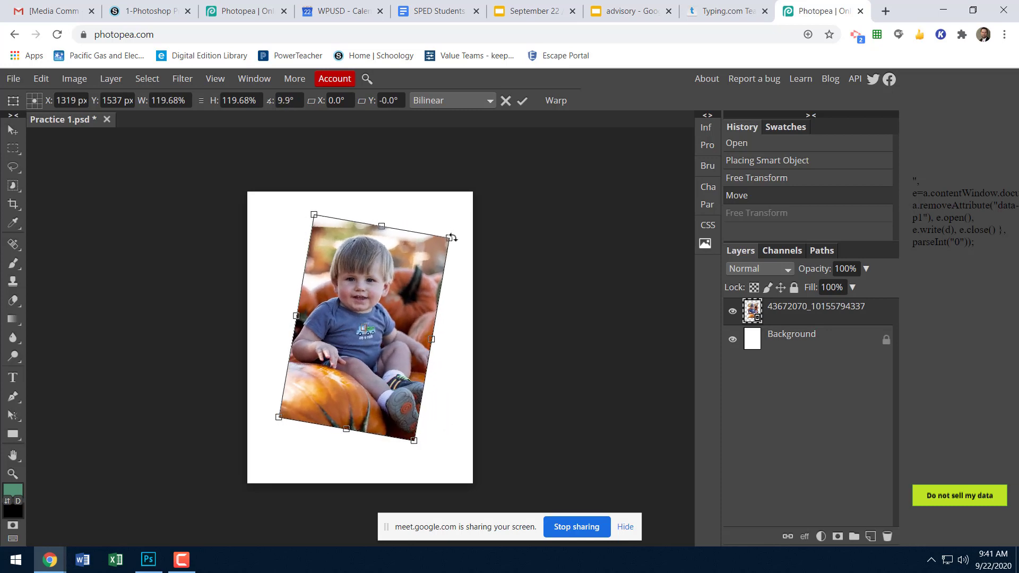
pyautogui.moveTo(409, 272); pyautogui.dragTo(411, 264)
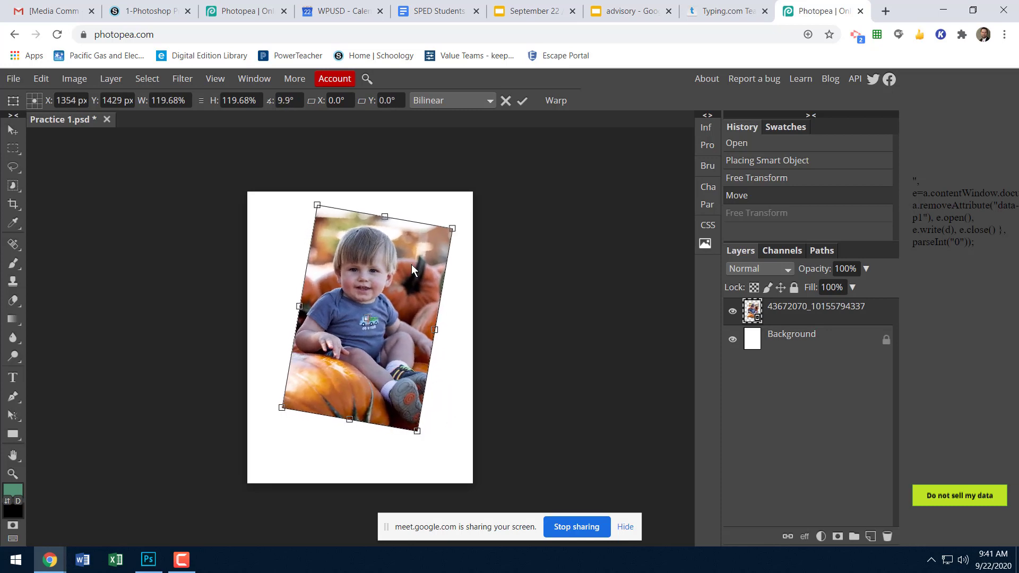
# Try warping the photo by pulling its interior and corners out of shape, and discard the warp.
pyautogui.click(555, 100)
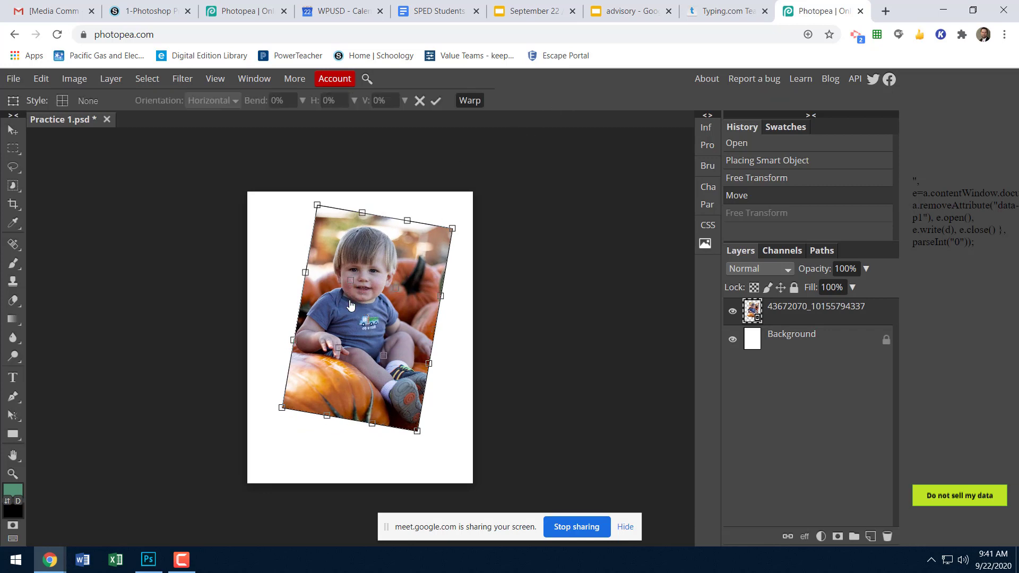
pyautogui.moveTo(345, 284); pyautogui.dragTo(328, 265)
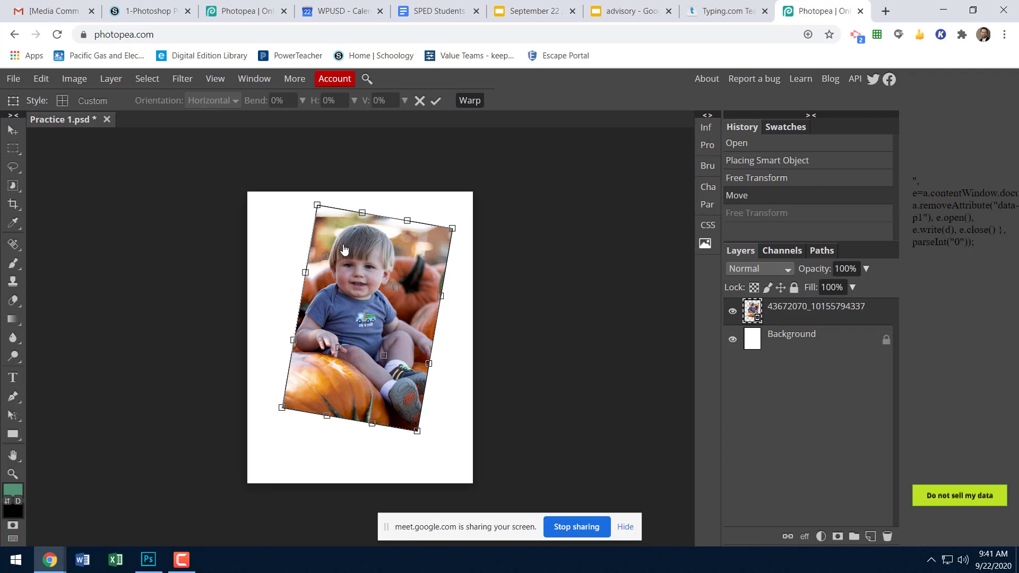
pyautogui.moveTo(318, 205); pyautogui.dragTo(344, 246)
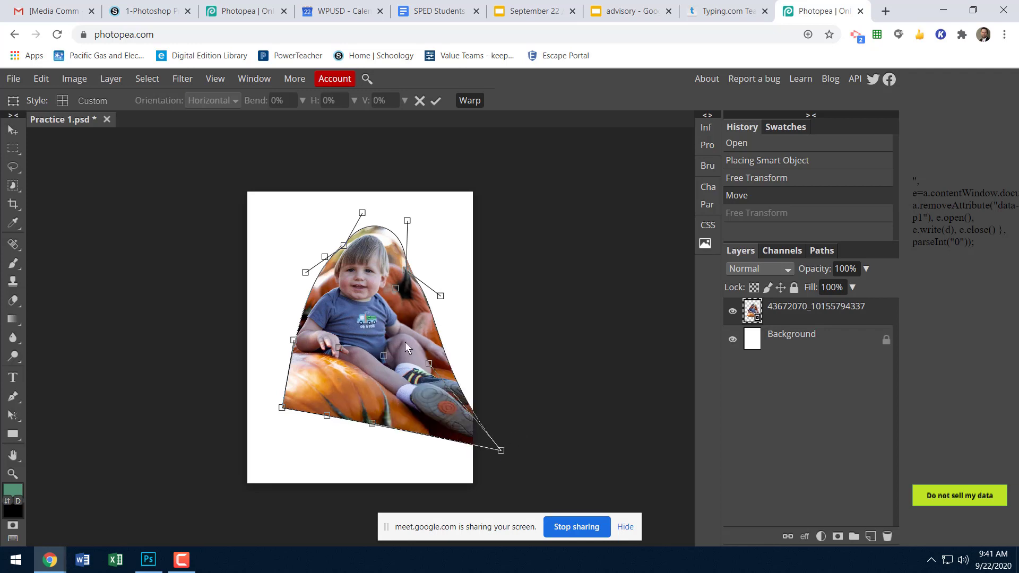
pyautogui.click(419, 101)
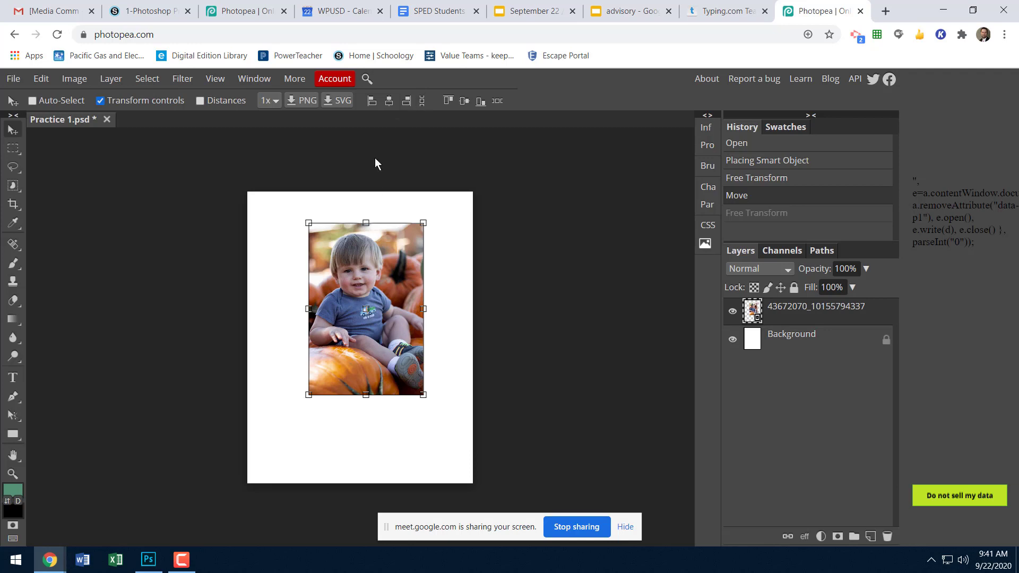
# Try rotating the photo about 10.5° and scaling it unevenly to about 111% by 106%, and discard the transform.
pyautogui.click(423, 223)
pyautogui.moveTo(442, 219)
pyautogui.mouseDown()
pyautogui.moveTo(401, 206)
pyautogui.moveTo(443, 236)
pyautogui.mouseUp()
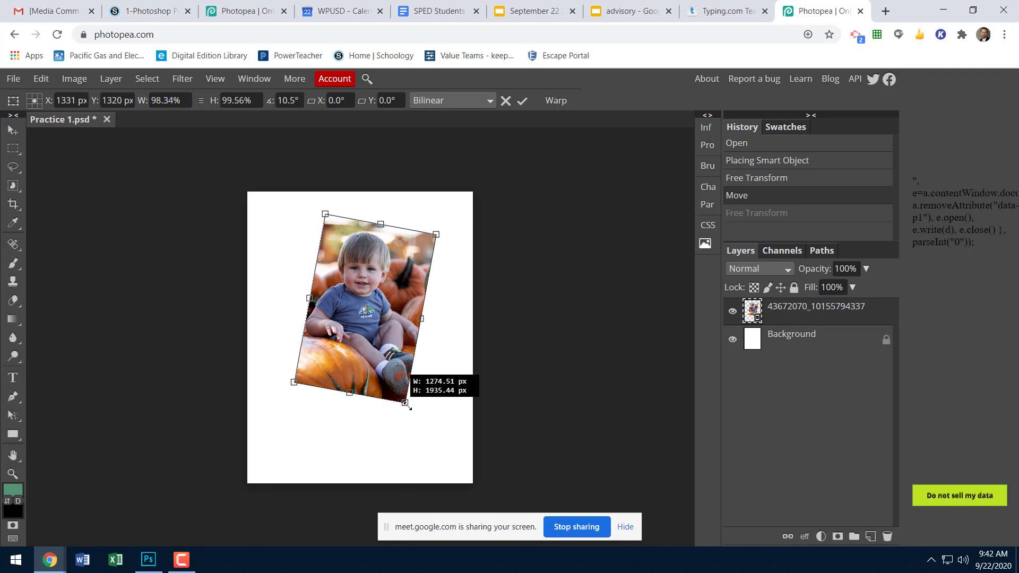
pyautogui.moveTo(407, 403); pyautogui.dragTo(417, 416)
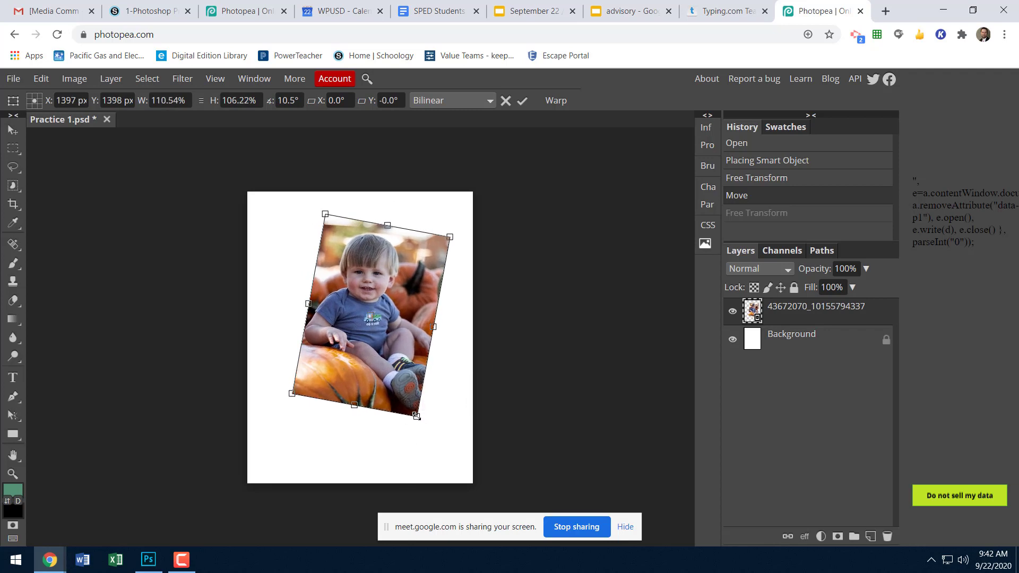
pyautogui.press('Escape')
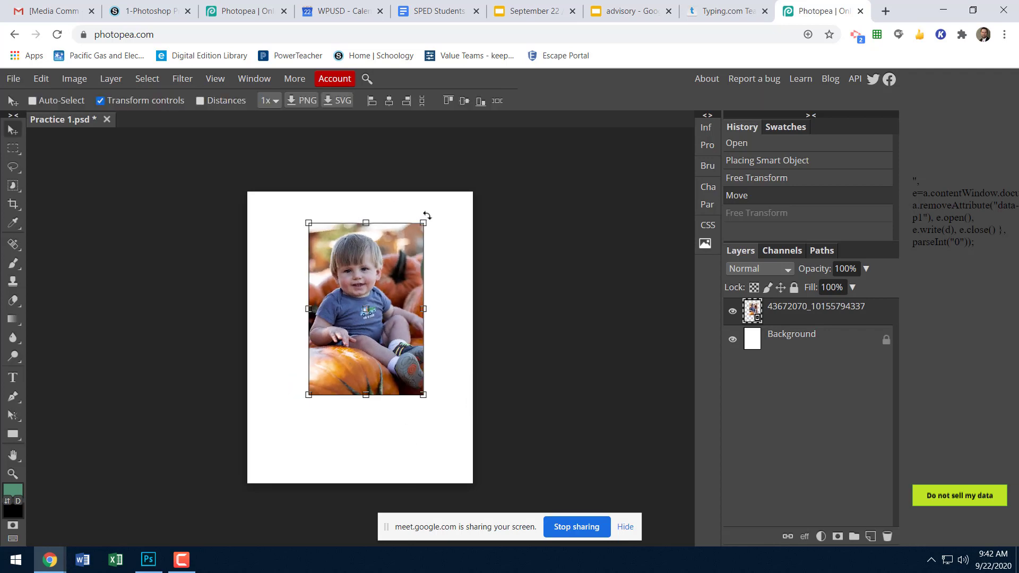
# Rotate the photo about 13.3° clockwise, scale it proportionally to about 112%, shift it slightly up and left, and apply the transform.
pyautogui.moveTo(426, 218); pyautogui.dragTo(446, 235)
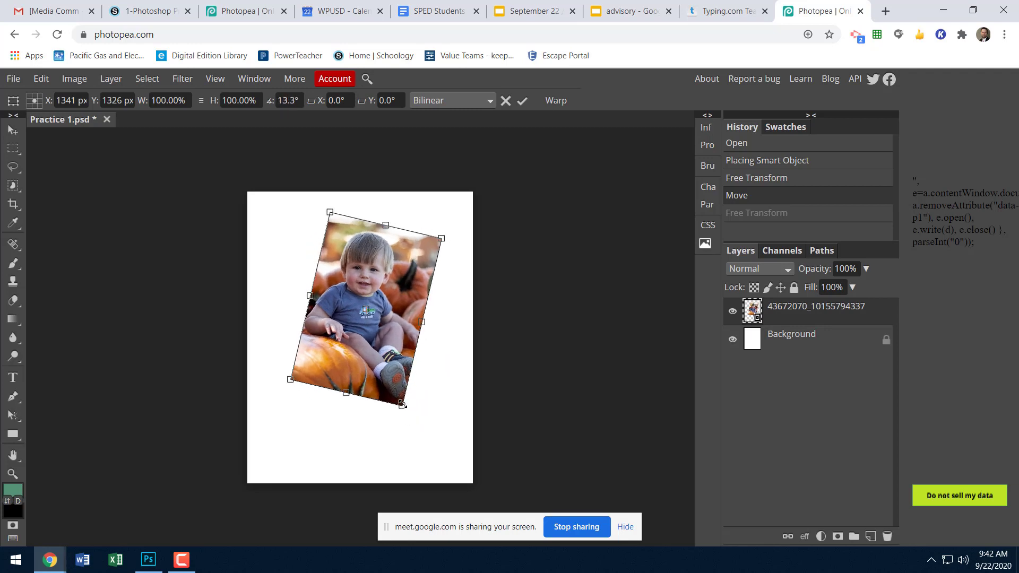
pyautogui.moveTo(402, 405)
pyautogui.mouseDown()
pyautogui.moveTo(427, 422)
pyautogui.moveTo(402, 403)
pyautogui.mouseUp()
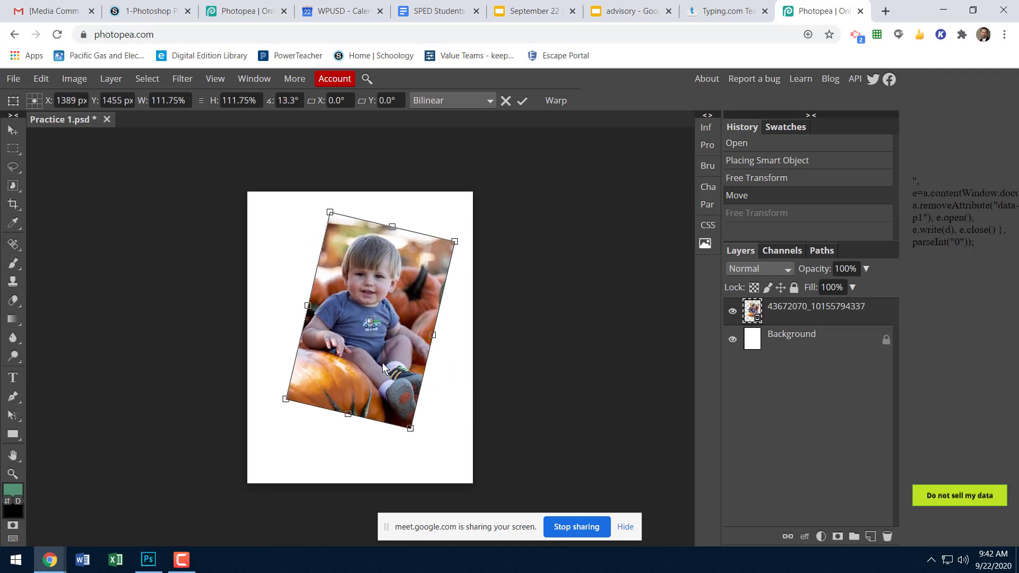
pyautogui.moveTo(382, 362); pyautogui.dragTo(378, 358)
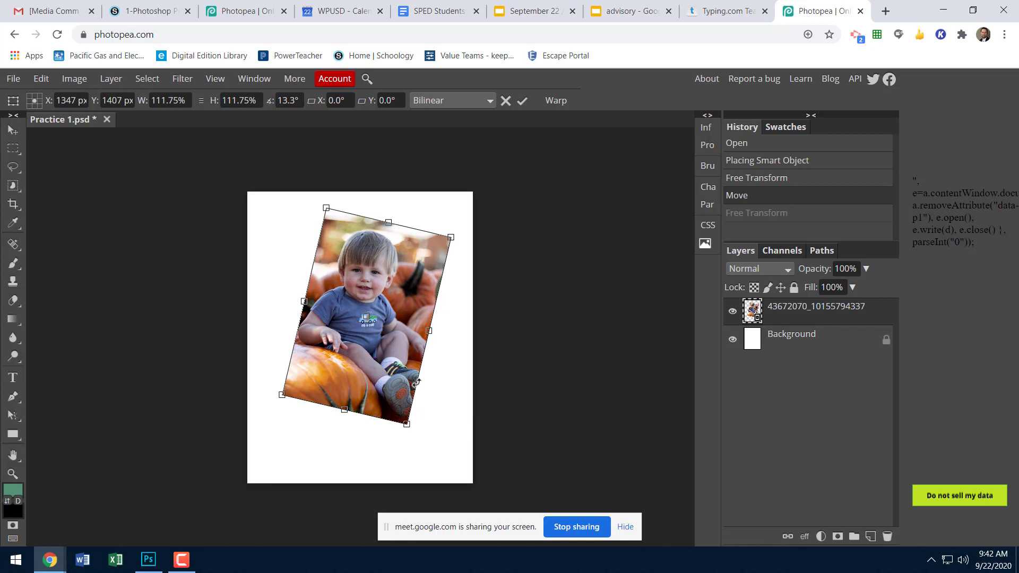
pyautogui.press('Return')
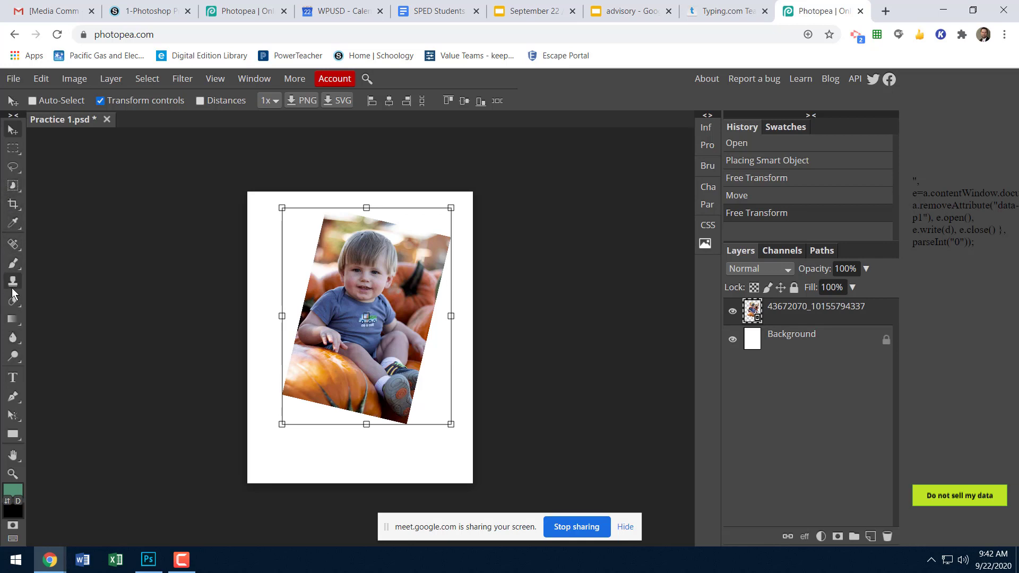
# Draw a red-filled rectangle covering the whole page, and place the photo layer above it.
pyautogui.click(10, 431)
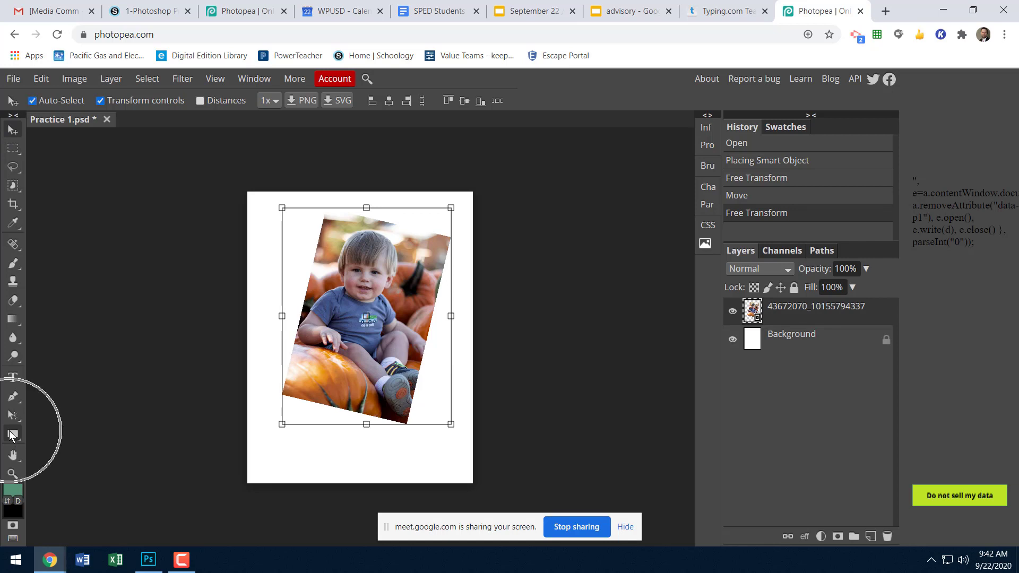
pyautogui.click(12, 436)
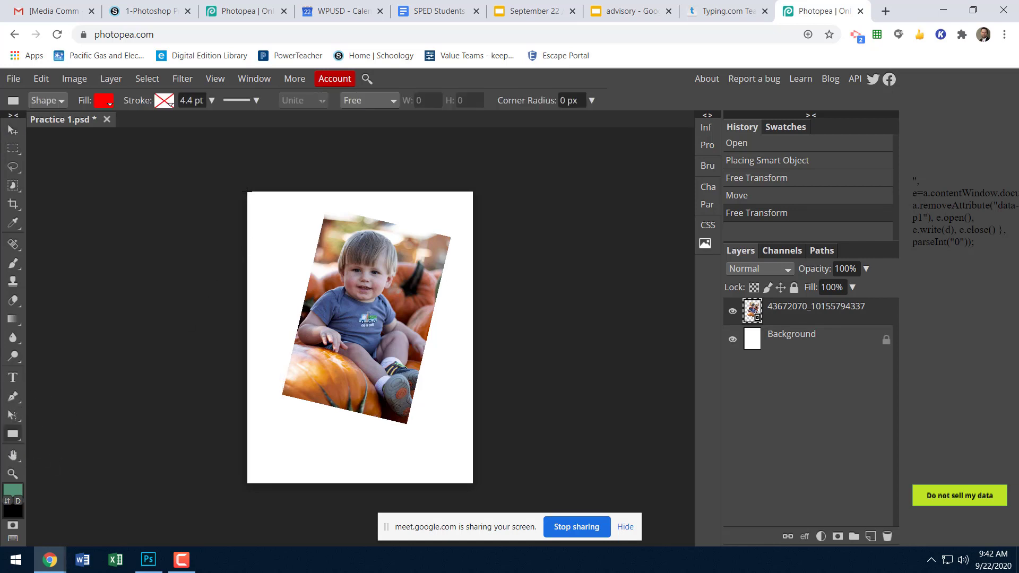
pyautogui.moveTo(248, 190); pyautogui.dragTo(473, 483)
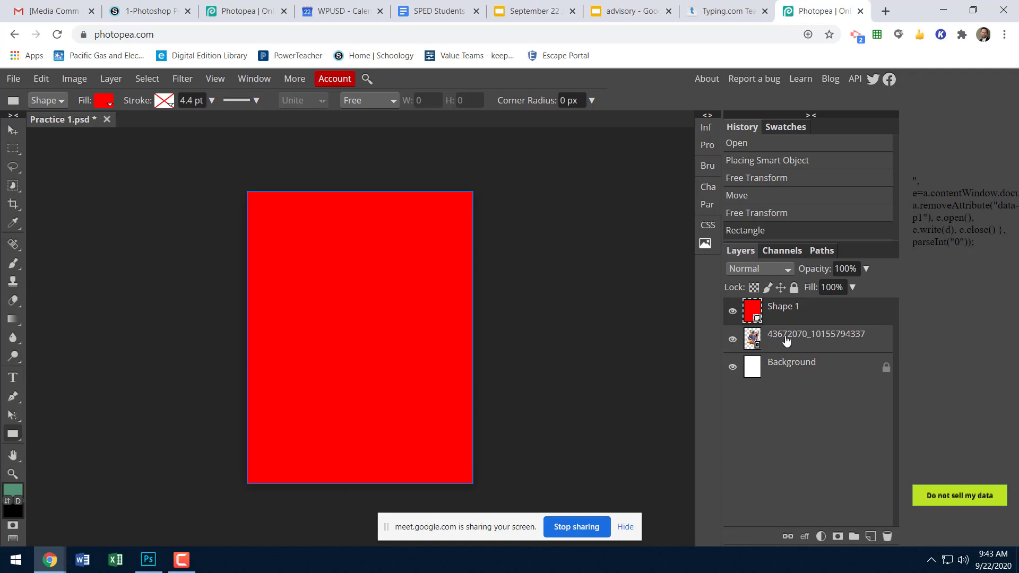
pyautogui.moveTo(792, 323); pyautogui.dragTo(778, 302)
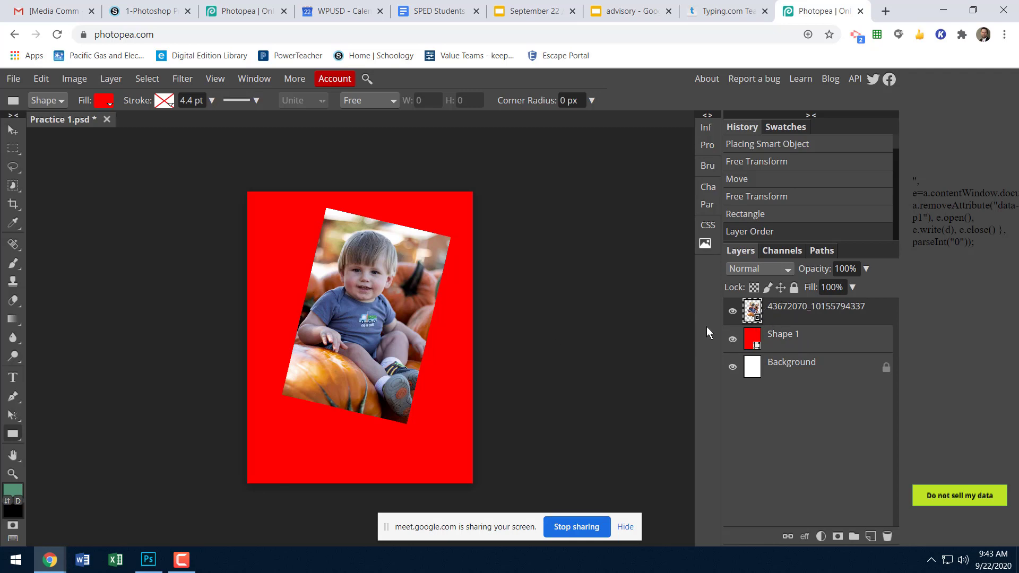
# Open the color picker for the Shape 1 rectangle's fill, and move it clear of the page.
pyautogui.click(751, 345)
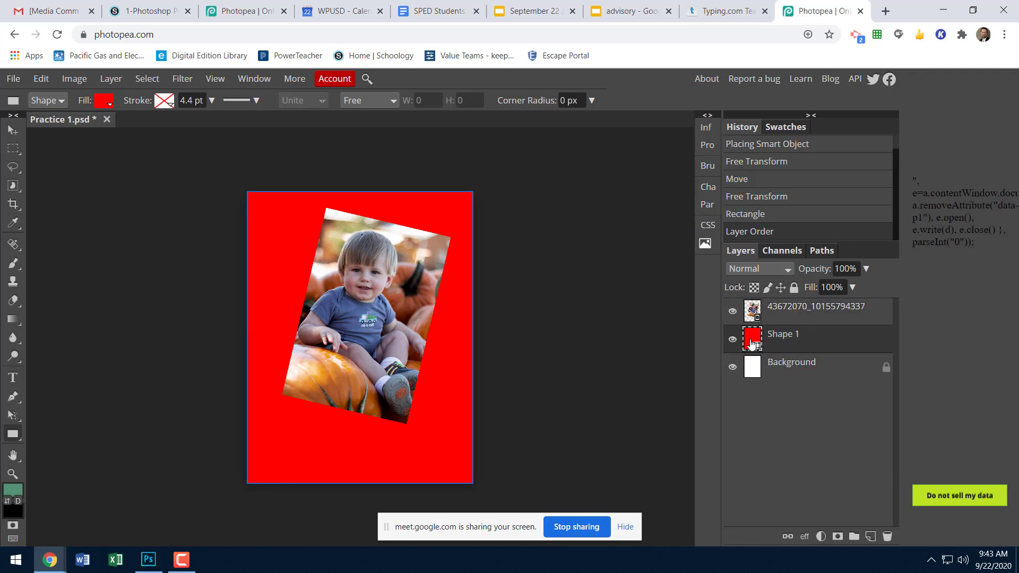
pyautogui.click(103, 103)
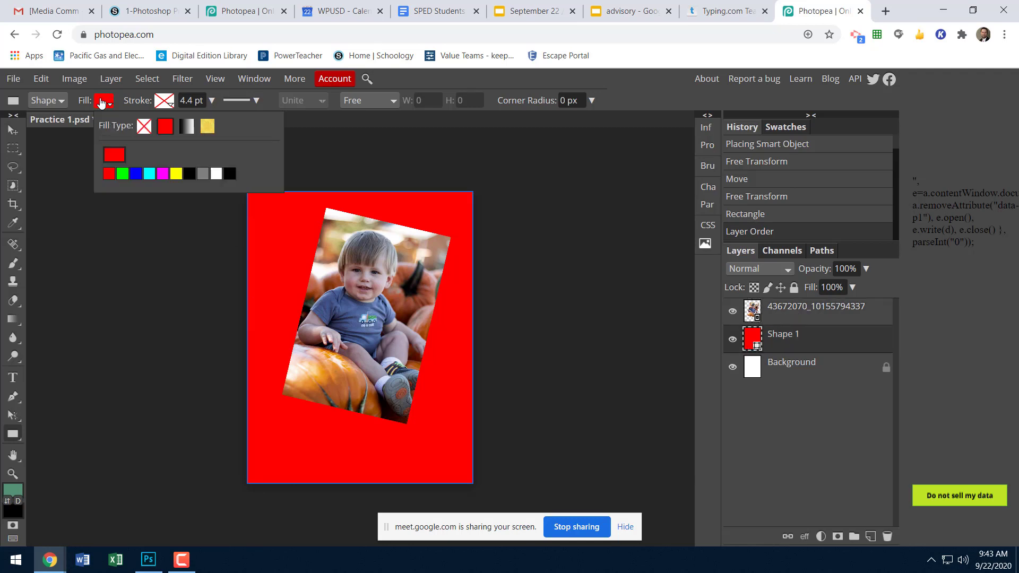
pyautogui.click(115, 155)
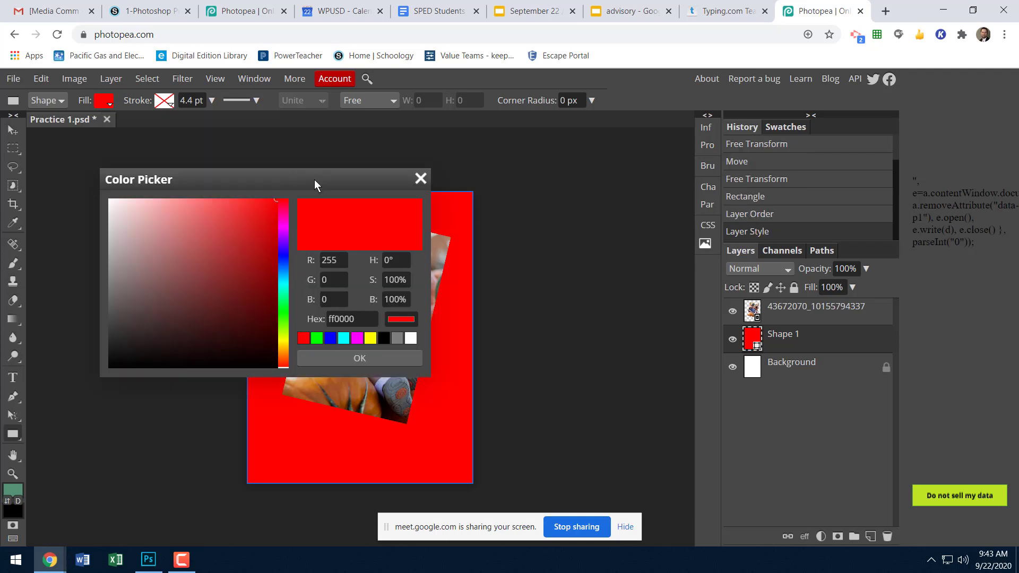
pyautogui.moveTo(314, 179); pyautogui.dragTo(725, 180)
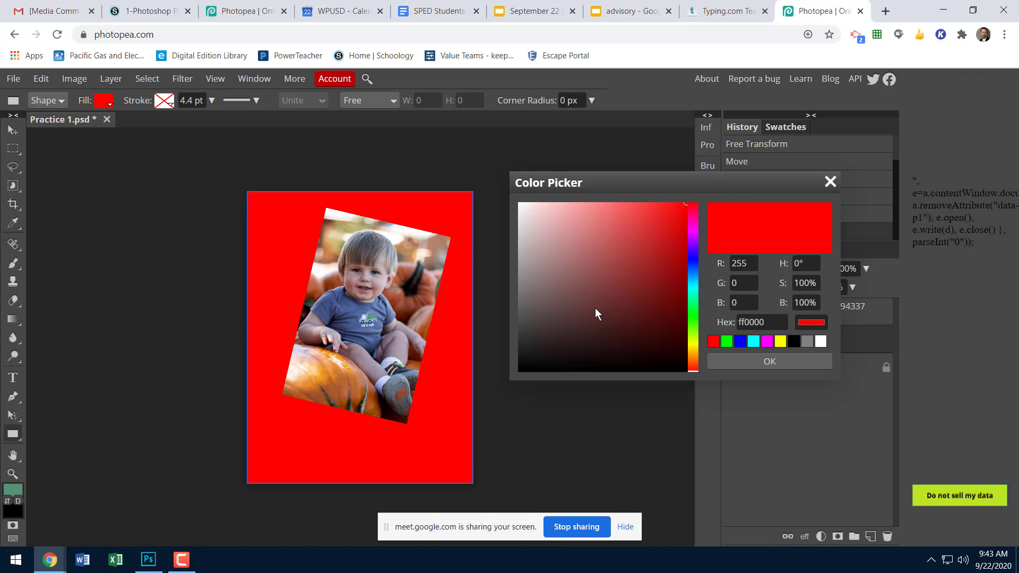
# Try fill colors sampled from the photo's pumpkins and shirt for the rectangle, including brown 995139, orange e68e22 and blue 3e4673.
pyautogui.click(401, 305)
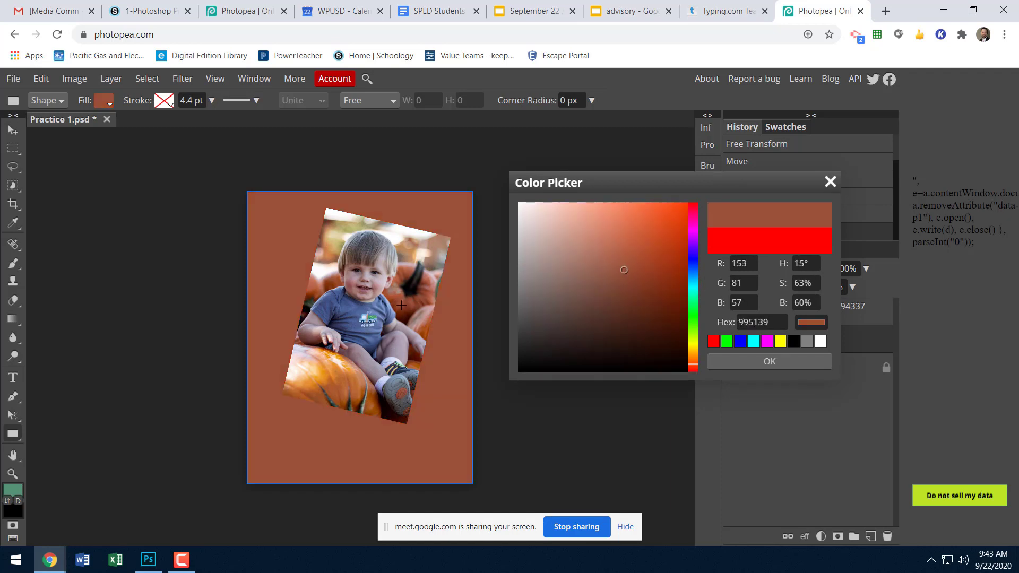
pyautogui.click(350, 324)
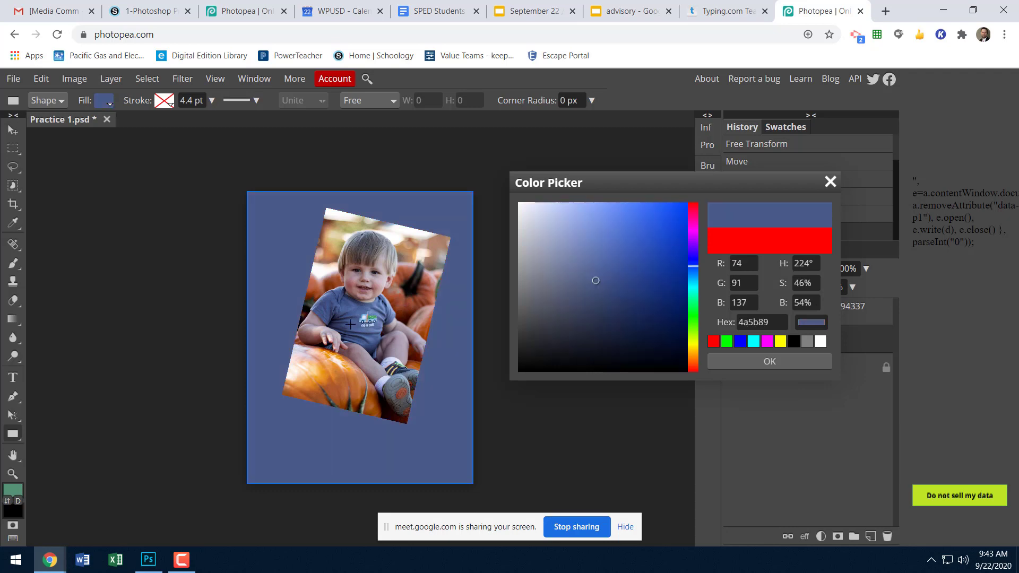
pyautogui.click(325, 376)
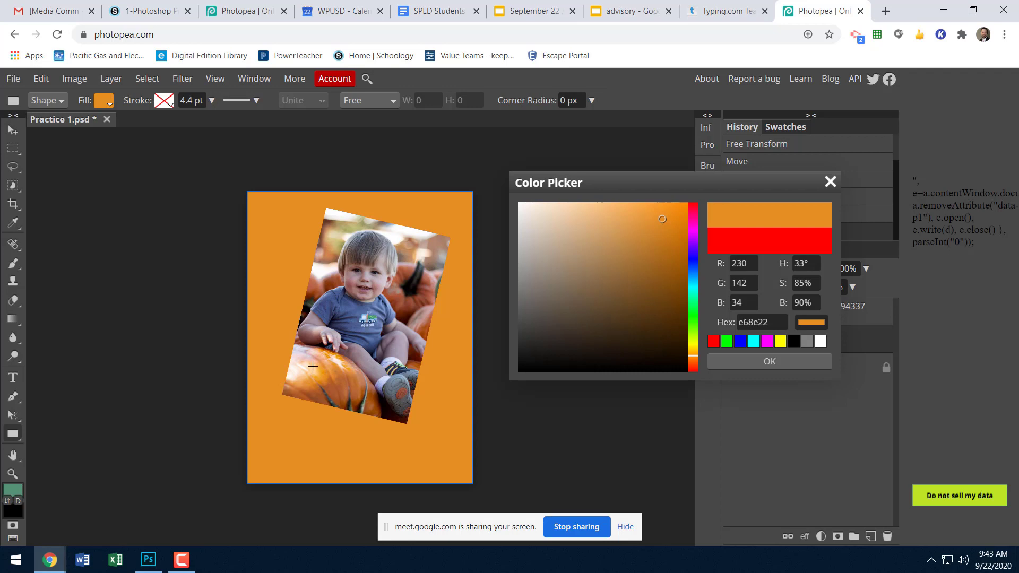
pyautogui.click(324, 371)
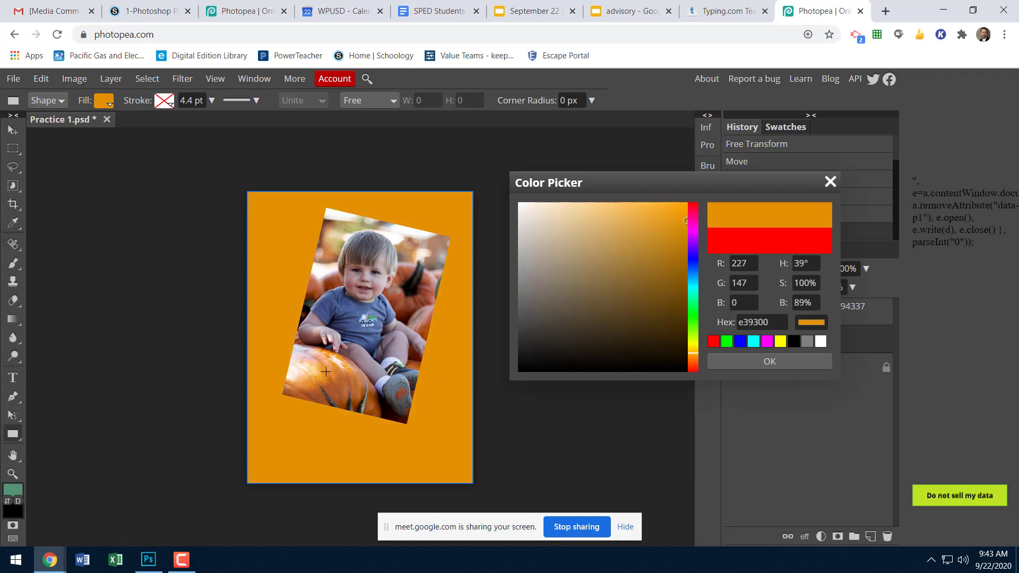
pyautogui.click(321, 304)
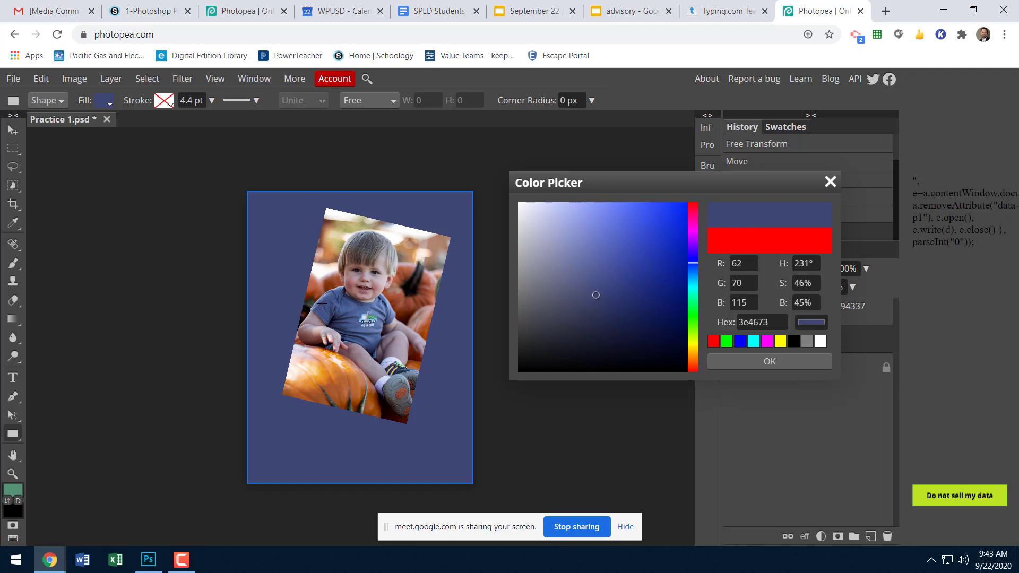
# Examine the photo against the blue background at closer and wider zoom levels, and check the available zoom commands.
pyautogui.hotkey('ctrl', '+')
pyautogui.hotkey('ctrl', '+')
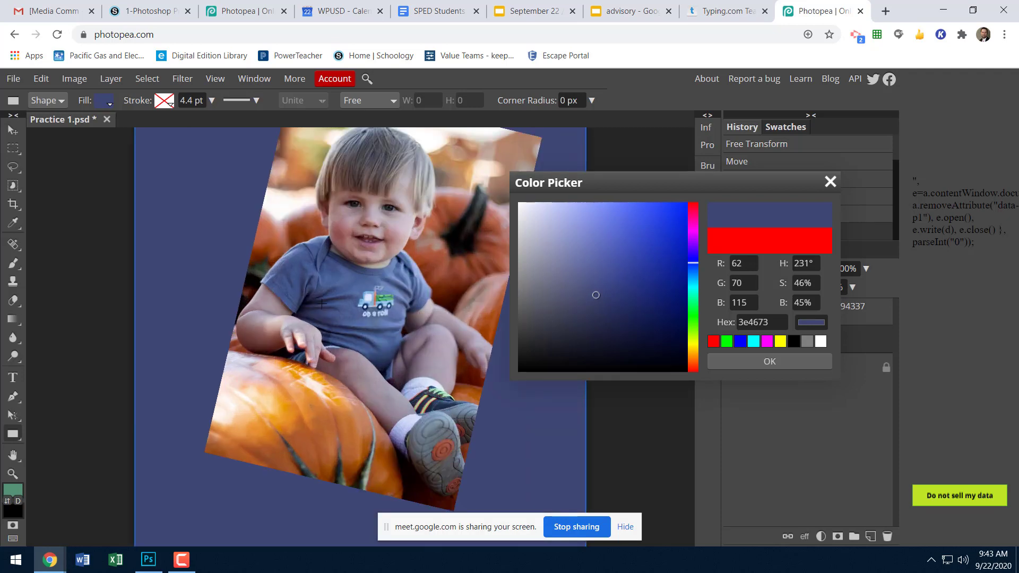
pyautogui.hotkey('ctrl', '-')
pyautogui.hotkey('ctrl', '-')
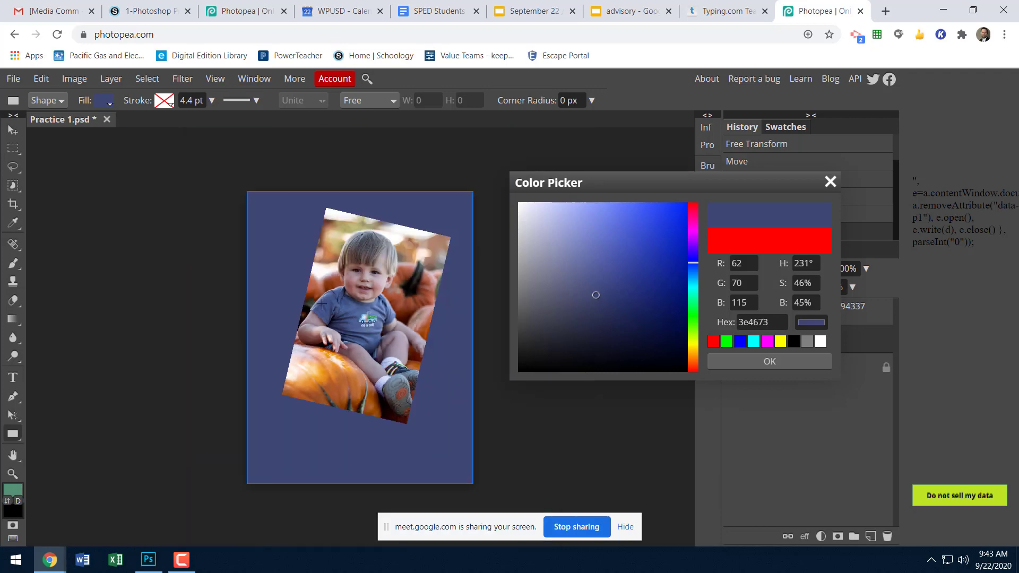
pyautogui.hotkey('ctrl', '+')
pyautogui.hotkey('ctrl', '+')
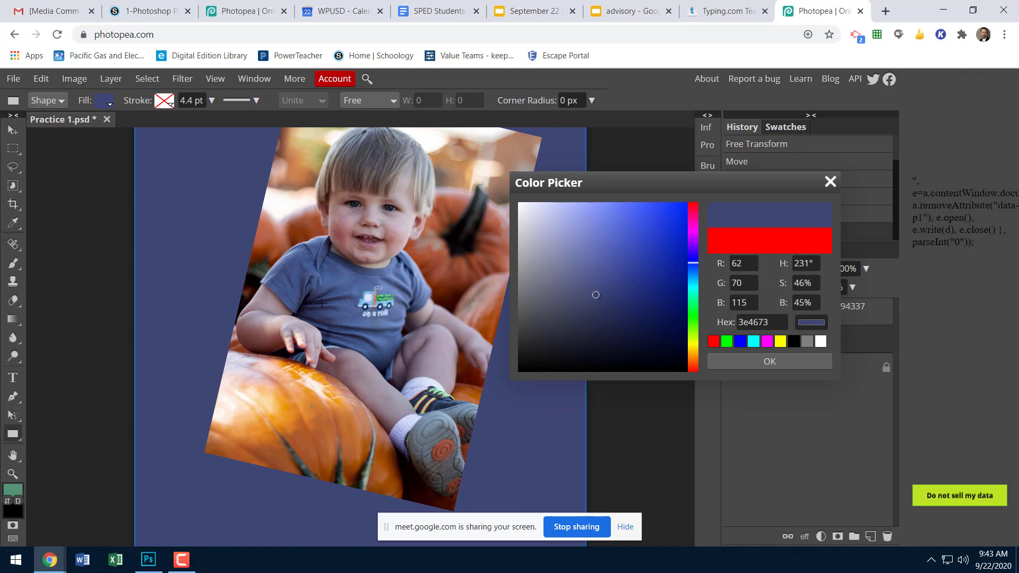
pyautogui.hotkey('ctrl', '-')
pyautogui.hotkey('ctrl', '-')
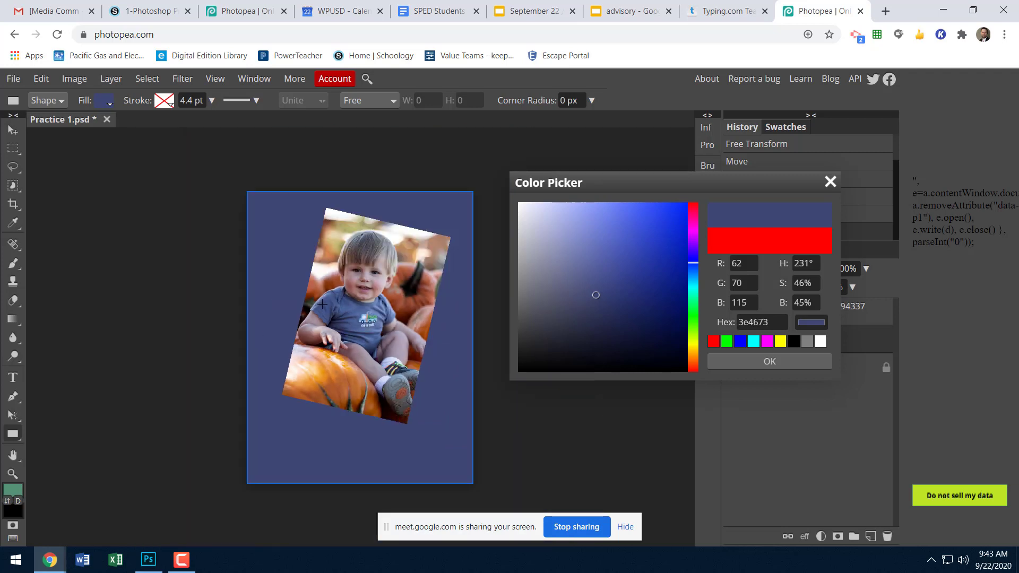
pyautogui.hotkey('ctrl', '+')
pyautogui.hotkey('ctrl', '+')
pyautogui.hotkey('ctrl', '+')
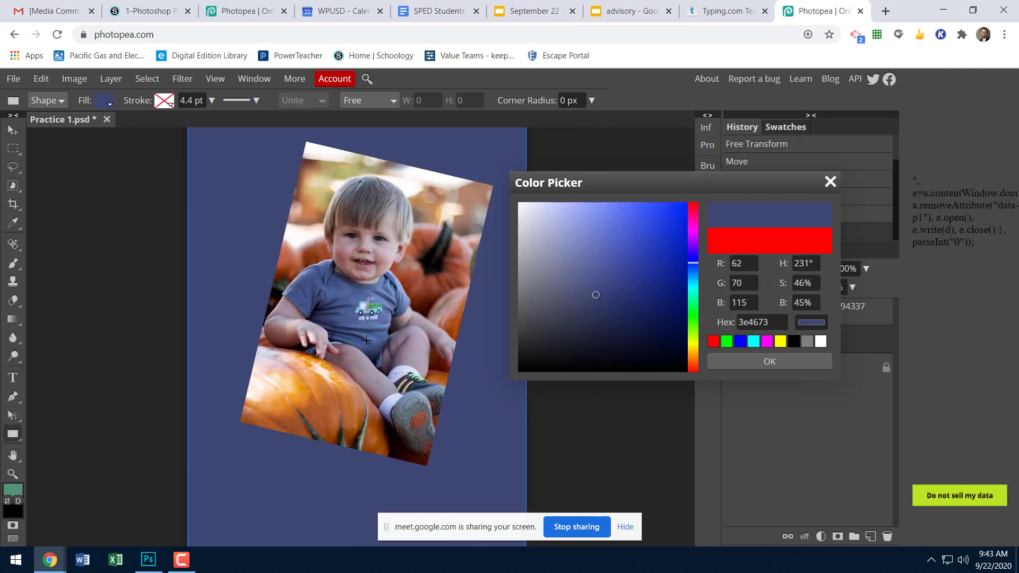
pyautogui.hotkey('ctrl', '-')
pyautogui.hotkey('ctrl', '-')
pyautogui.click(212, 78)
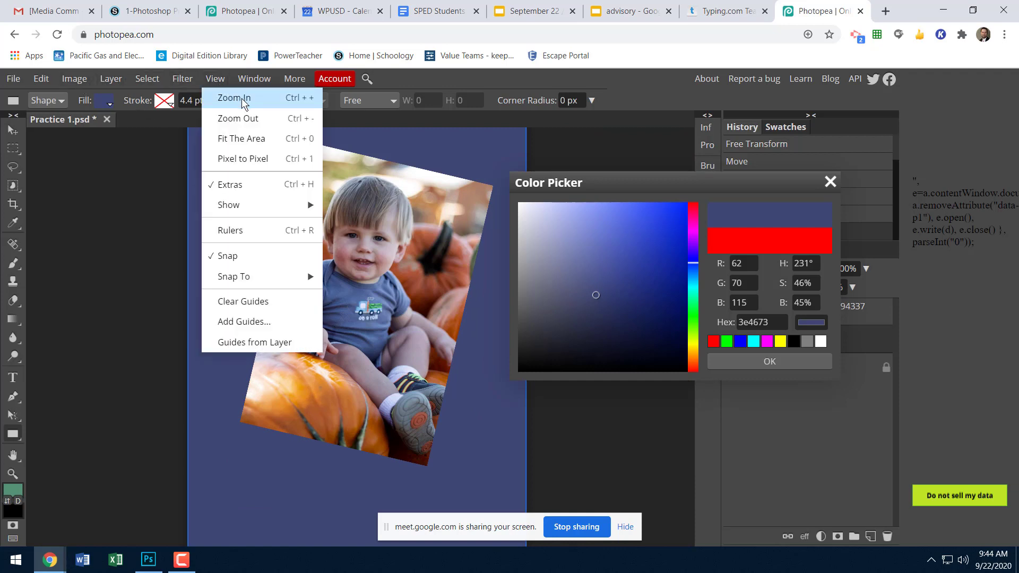
pyautogui.click(215, 79)
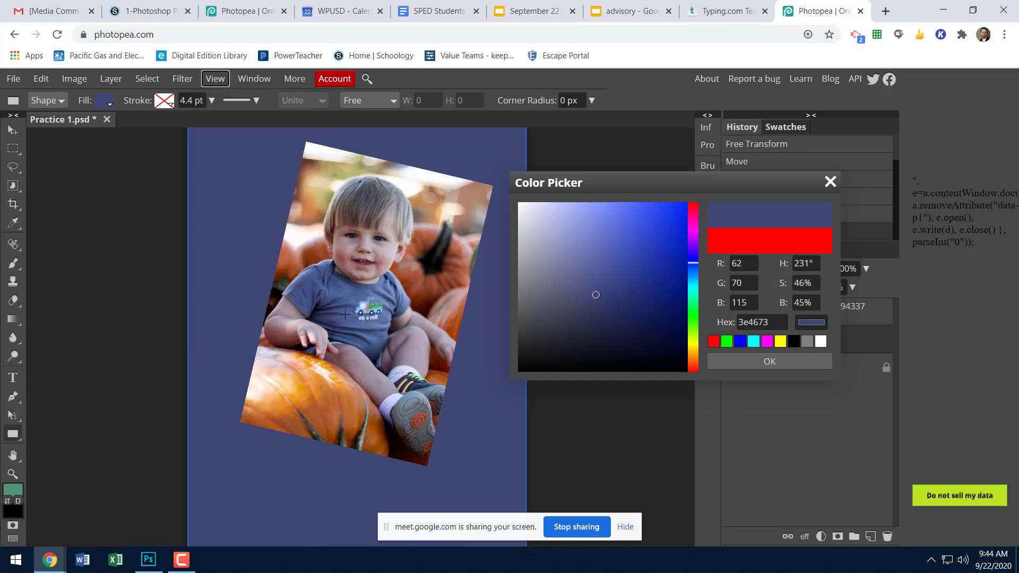
# Try fill colors sampled from the photo's pumpkins for the rectangle, including orange eb9a25, c66d2a, and rust tones 984524, af5940 and 914835.
pyautogui.click(315, 403)
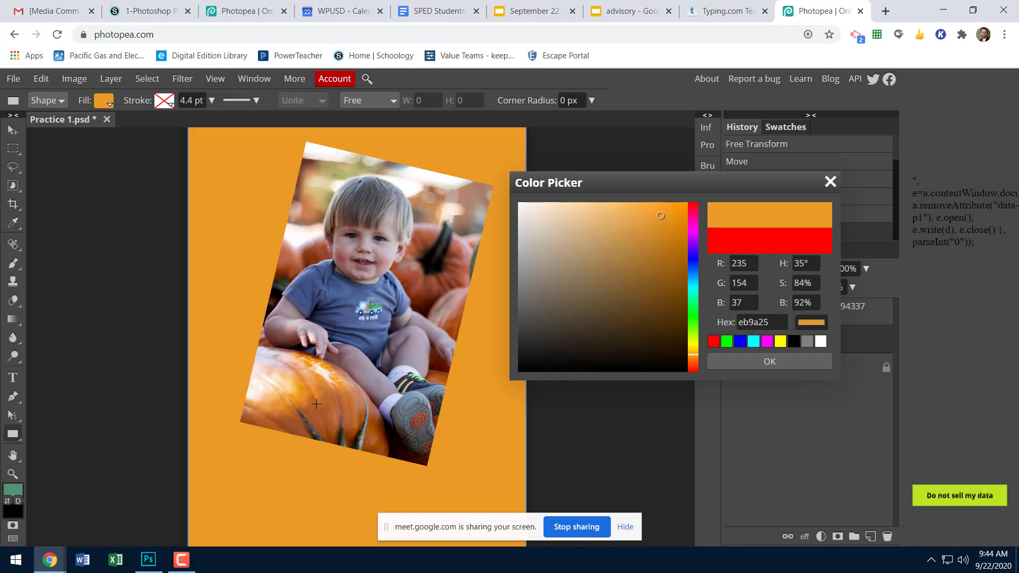
pyautogui.click(445, 282)
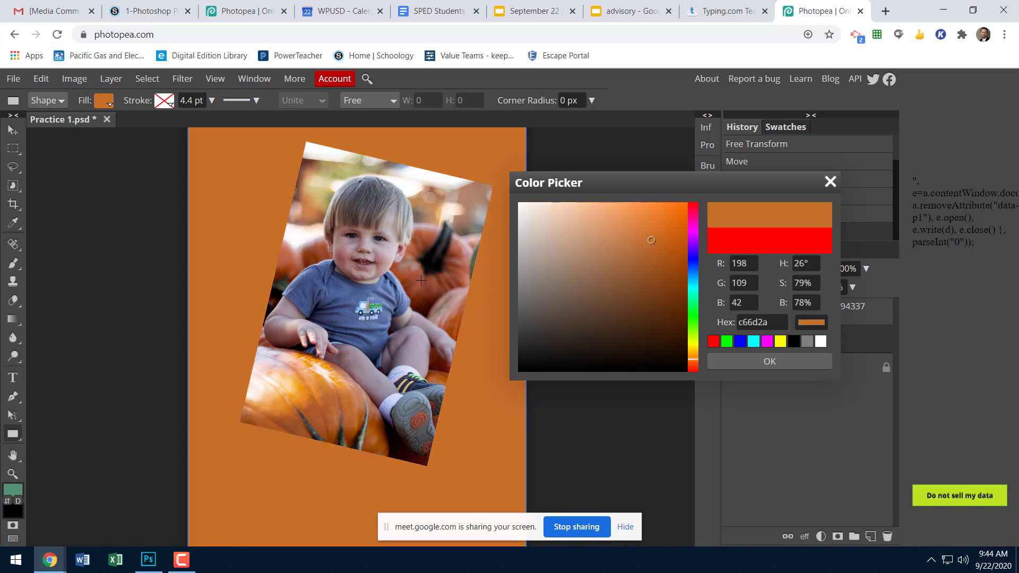
pyautogui.click(421, 280)
pyautogui.click(409, 279)
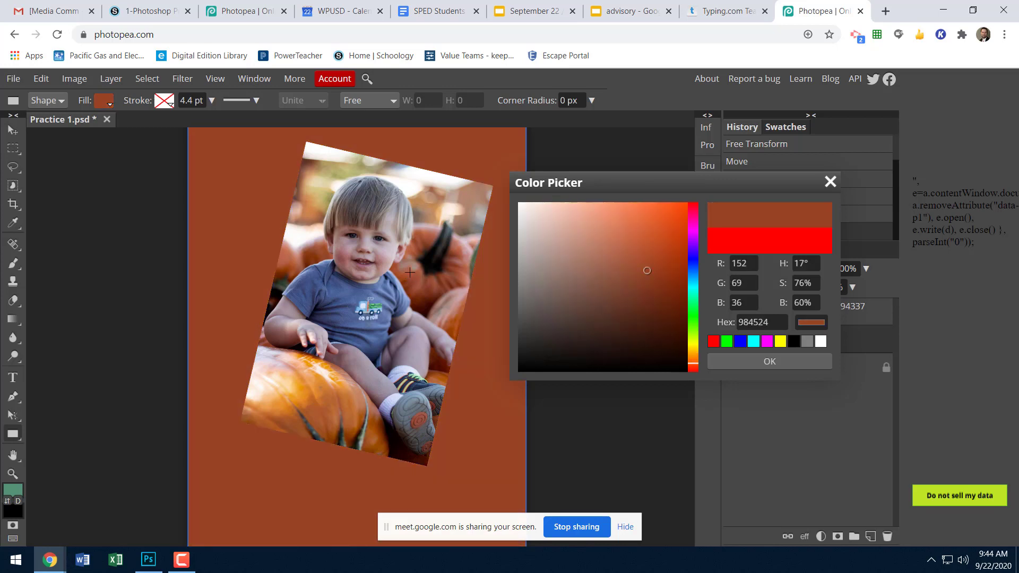
pyautogui.click(410, 272)
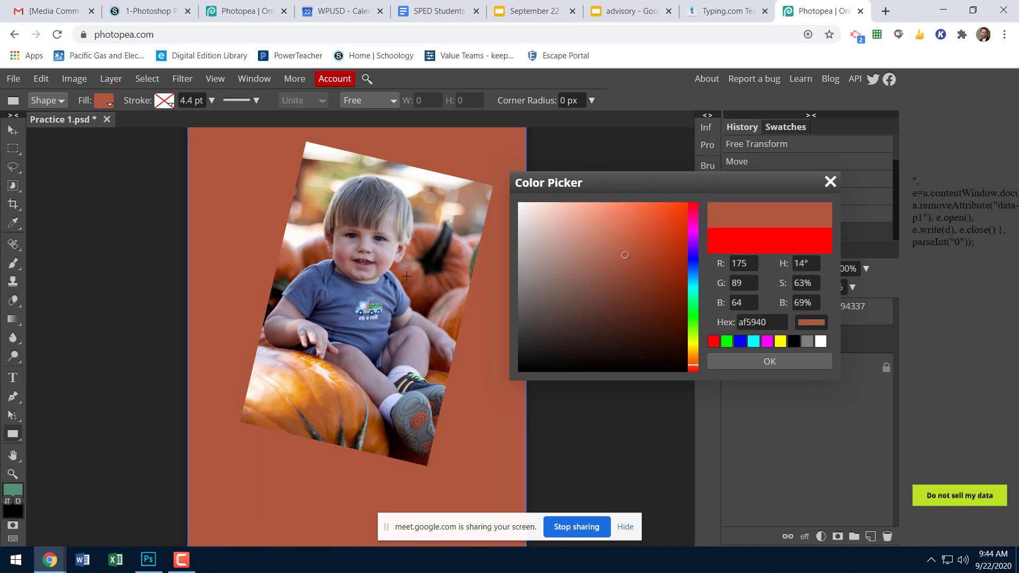
pyautogui.click(412, 280)
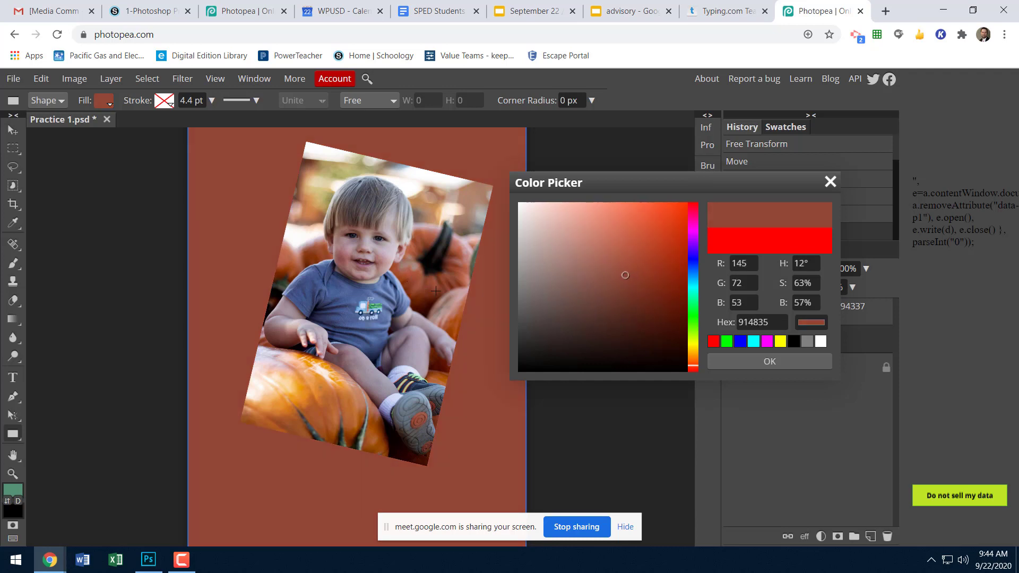
pyautogui.click(427, 295)
pyautogui.click(427, 297)
pyautogui.click(450, 281)
# Set the rectangle's fill to burnt orange be6f2f, sampled from the photo's front pumpkin, and apply the color.
pyautogui.click(346, 415)
pyautogui.click(357, 415)
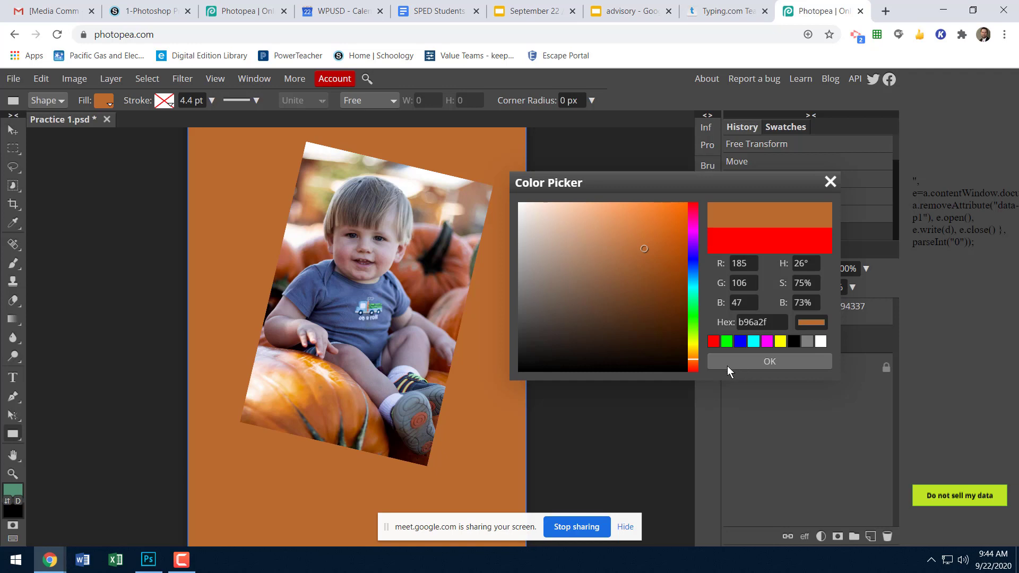
pyautogui.click(340, 400)
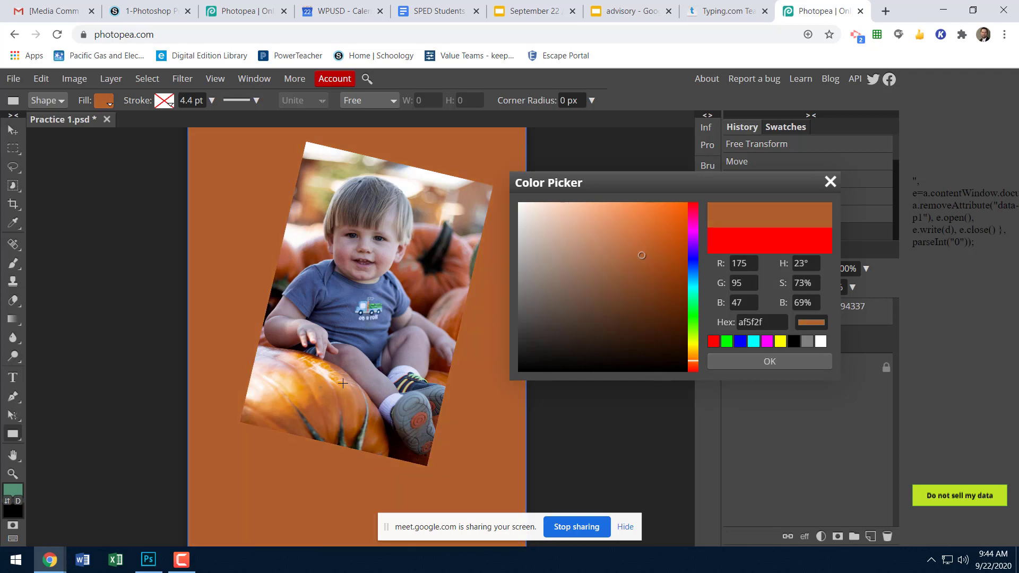
pyautogui.click(342, 383)
pyautogui.click(346, 402)
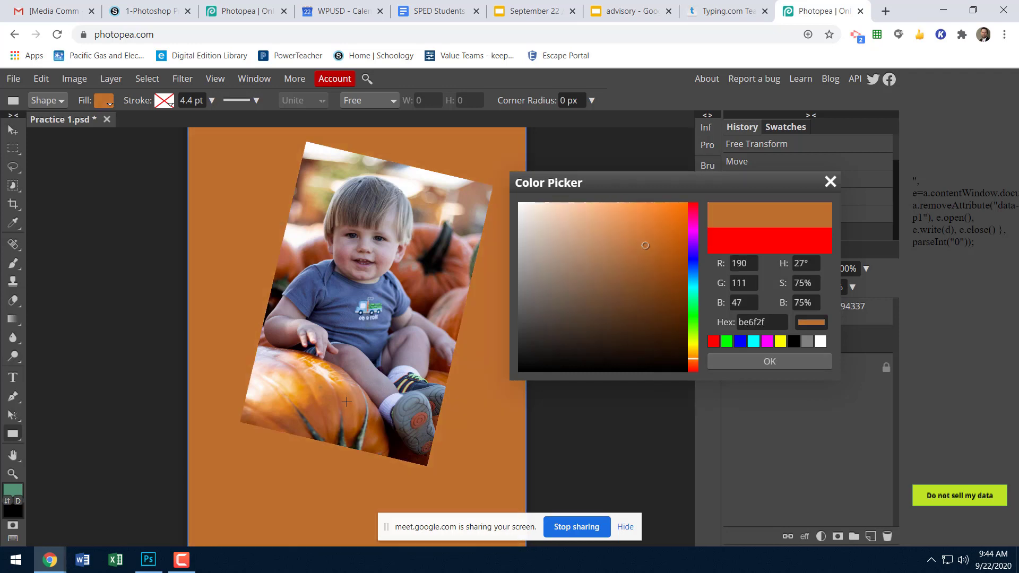
pyautogui.click(803, 363)
# Add the child's first name as text inside the page-sized rectangle at 211 px, removing the duplicated name.
pyautogui.scroll(-2, 566, 364)
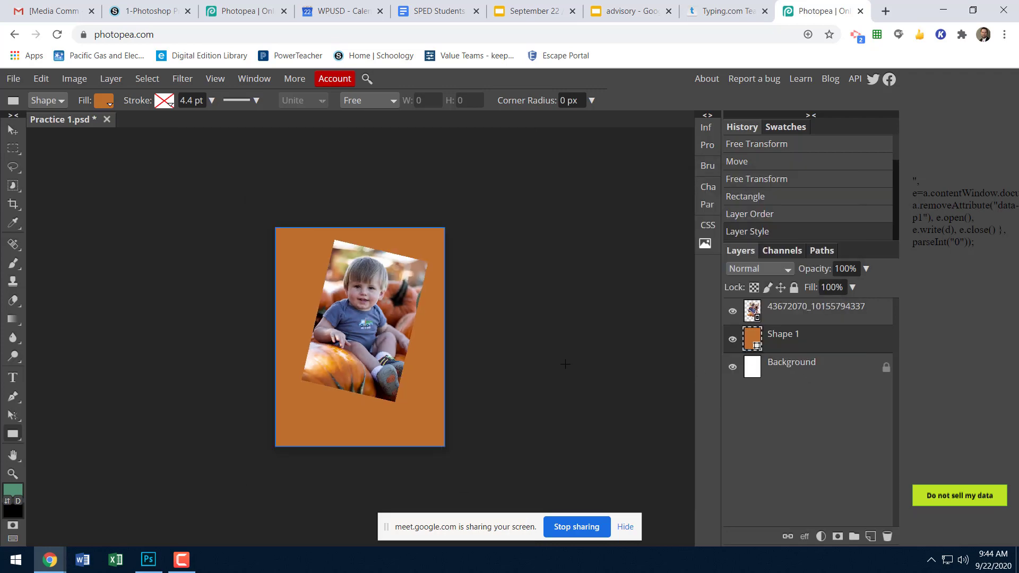
pyautogui.scroll(2, 565, 364)
pyautogui.scroll(-1, 565, 364)
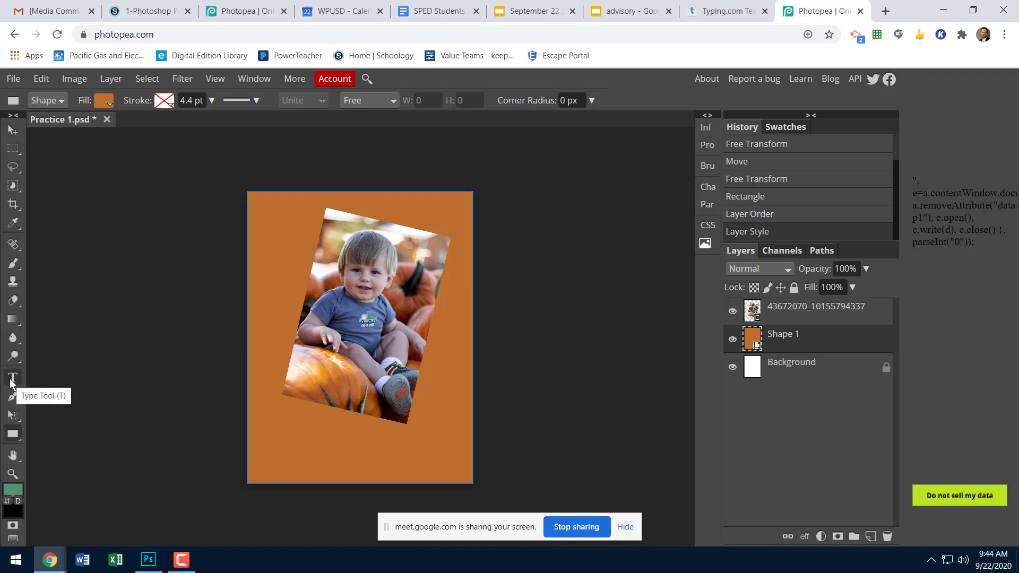
pyautogui.press('ctrl')
pyautogui.press('ctrl')
pyautogui.press('ctrl')
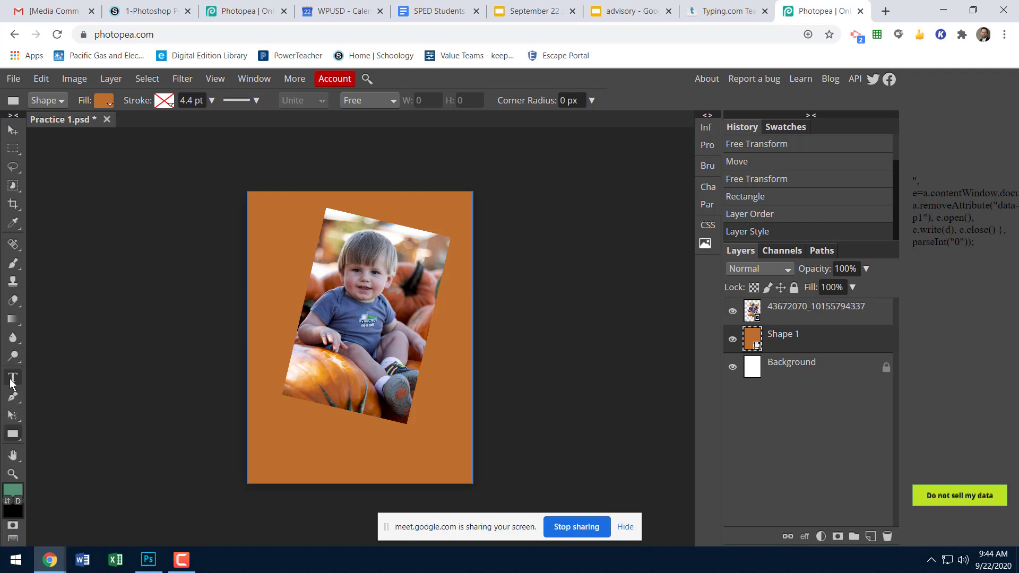
pyautogui.click(11, 379)
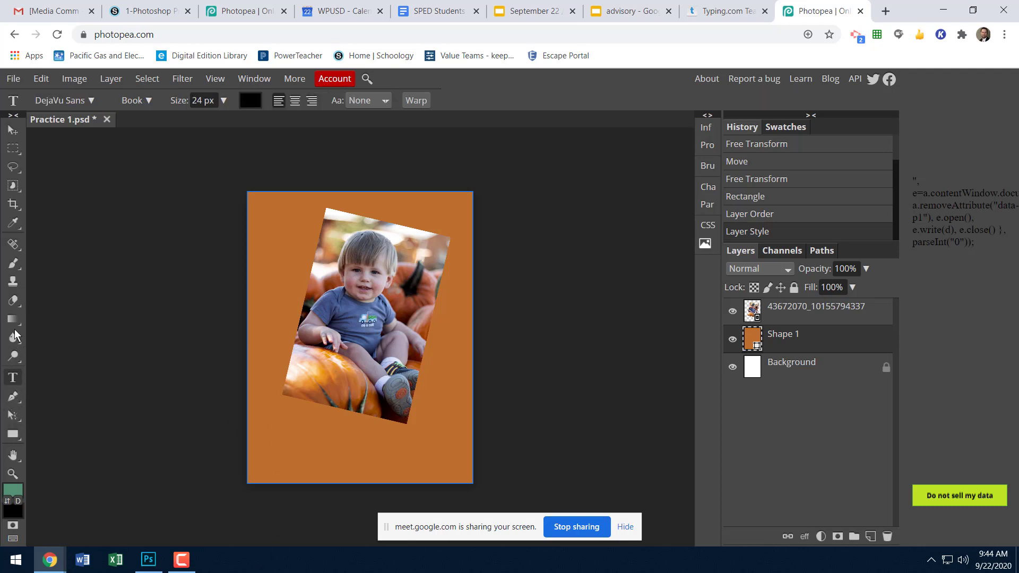
pyautogui.click(281, 451)
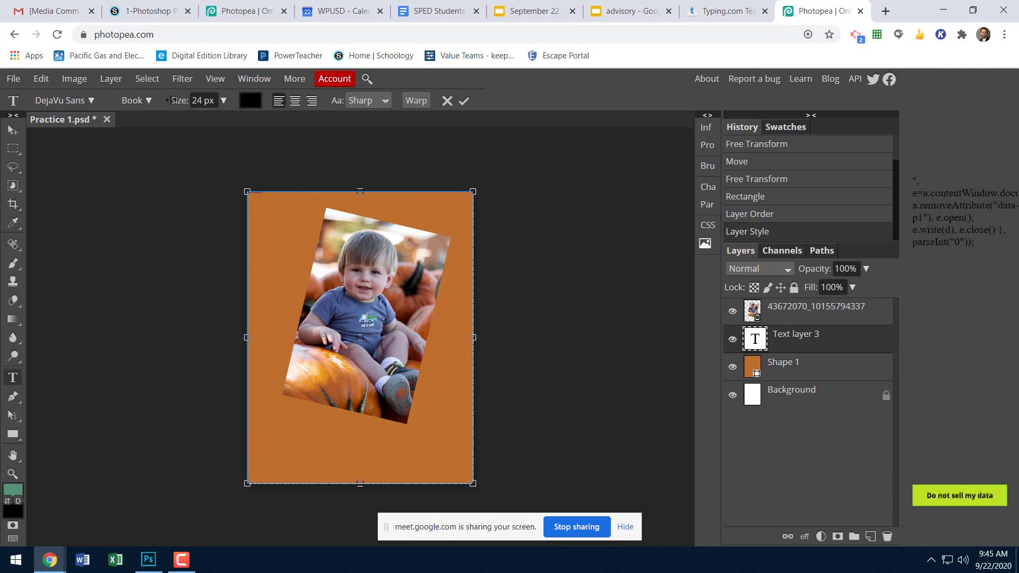
pyautogui.moveTo(171, 100); pyautogui.dragTo(228, 105)
pyautogui.moveTo(263, 205); pyautogui.dragTo(237, 202)
pyautogui.moveTo(176, 100); pyautogui.dragTo(261, 116)
pyautogui.click(379, 203)
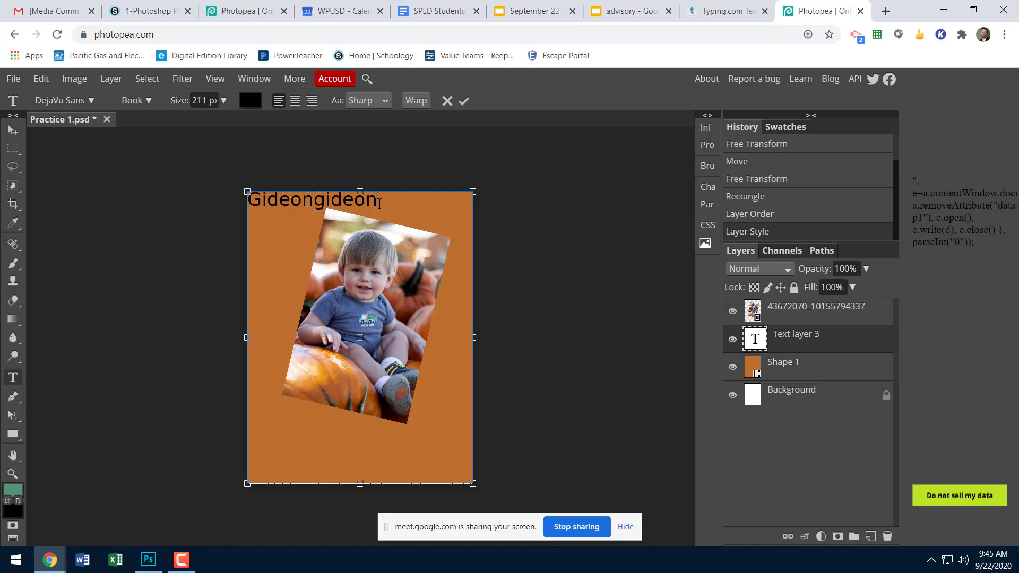
pyautogui.press('BackSpace')
pyautogui.press('BackSpace')
pyautogui.press('BackSpace')
pyautogui.press('BackSpace')
pyautogui.press('BackSpace')
pyautogui.press('BackSpace')
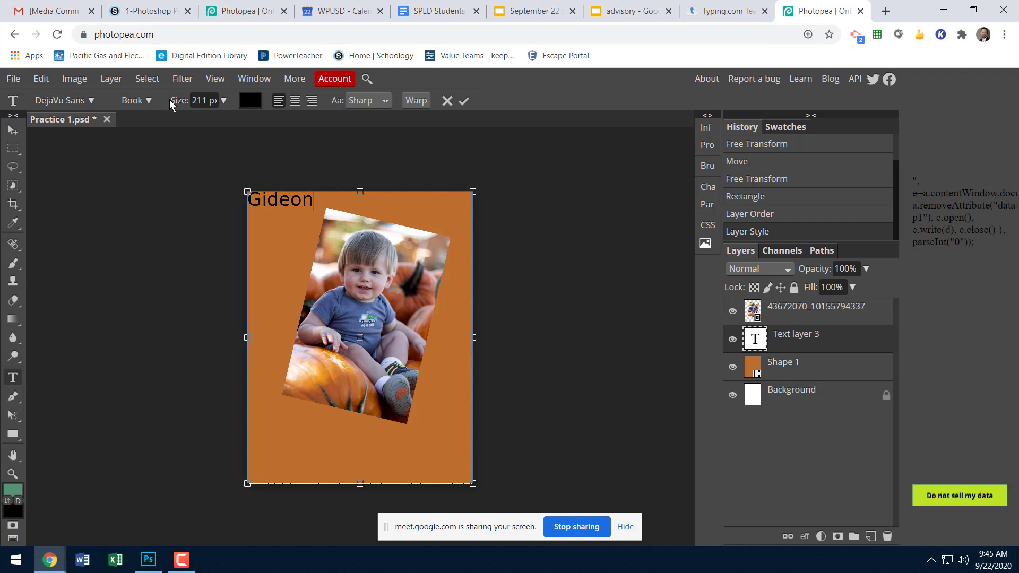
# Enlarge the first-name text to 286 px, keeping the DejaVu Sans font.
pyautogui.moveTo(170, 101)
pyautogui.mouseDown()
pyautogui.moveTo(200, 100)
pyautogui.moveTo(177, 100)
pyautogui.mouseUp()
pyautogui.moveTo(315, 201); pyautogui.dragTo(202, 202)
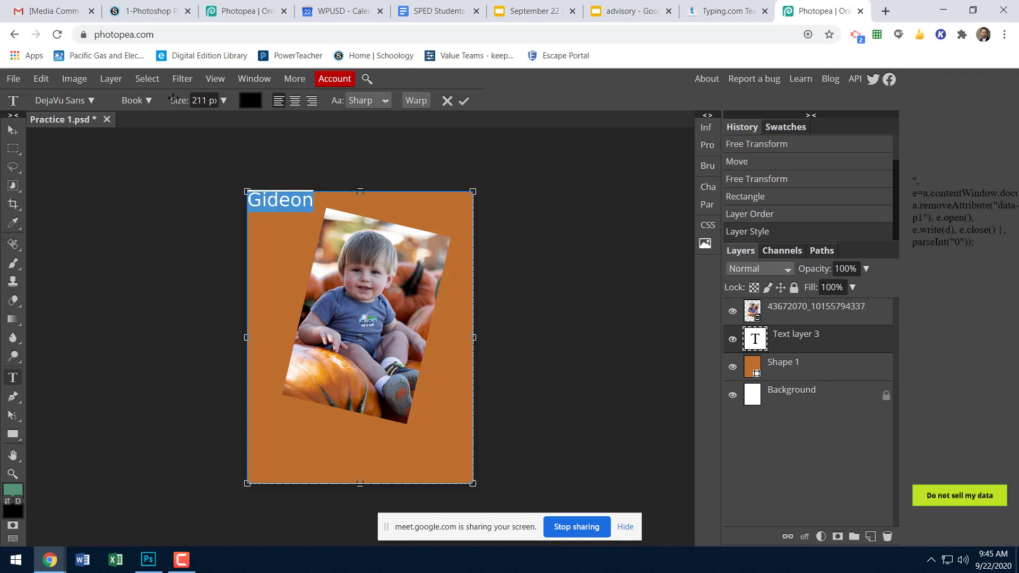
pyautogui.moveTo(177, 101); pyautogui.dragTo(218, 101)
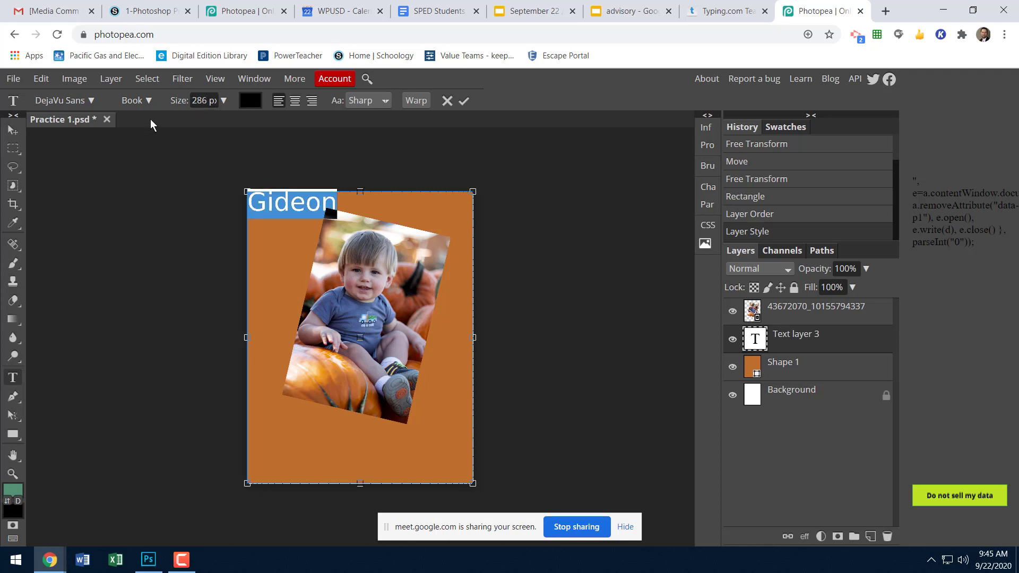
pyautogui.click(88, 100)
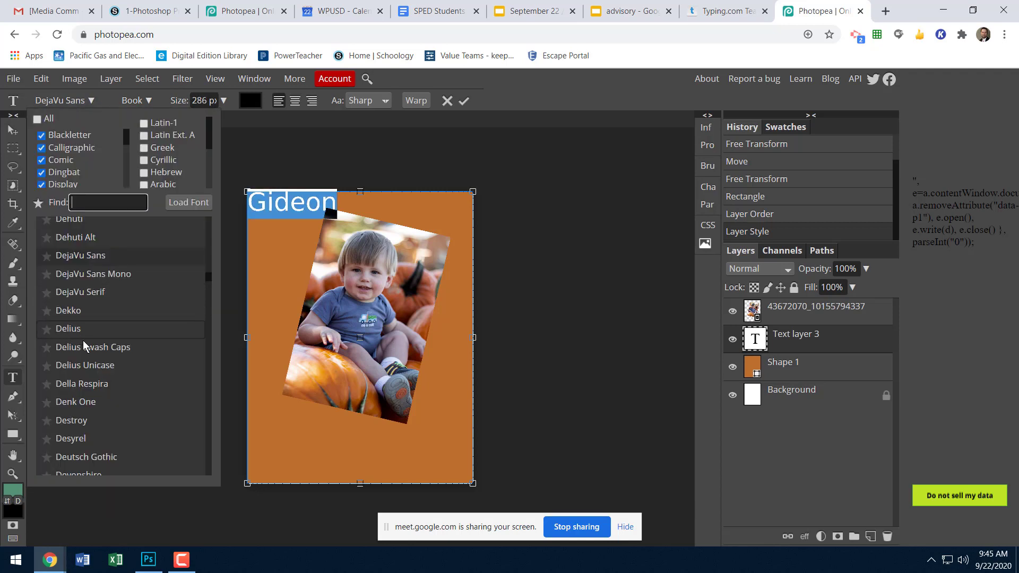
pyautogui.click(79, 256)
# Move the first-name text up and over, and delete its layer.
pyautogui.click(13, 130)
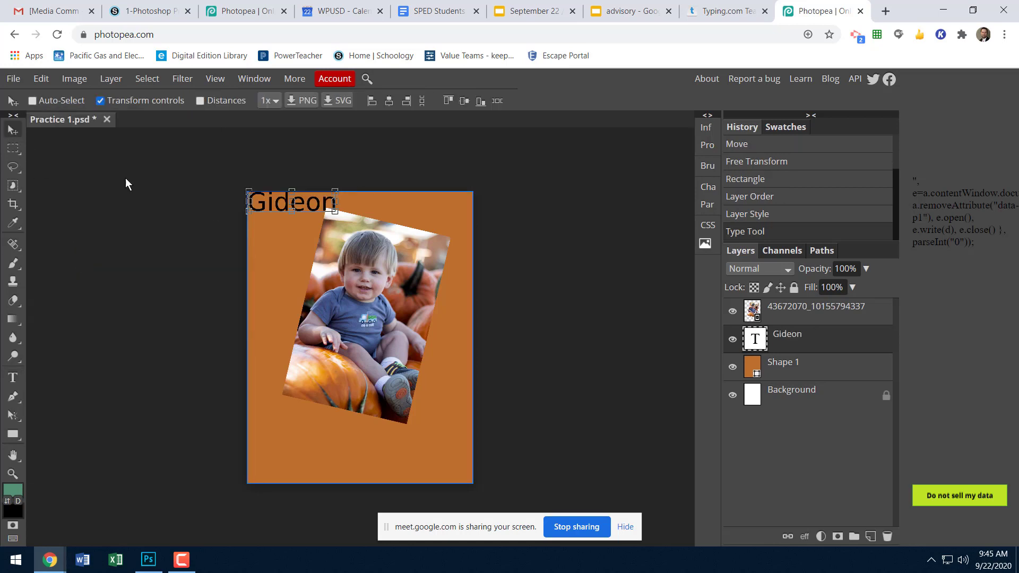
pyautogui.moveTo(308, 203); pyautogui.dragTo(376, 161)
pyautogui.press('Delete')
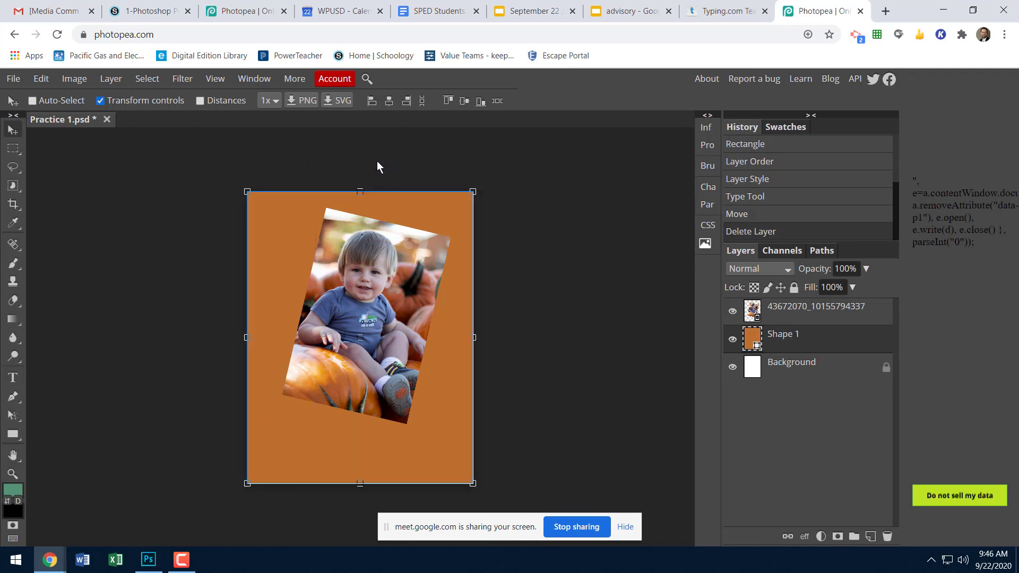
# Add a text layer above the photo layer with the child's full name, starting near the page's lower-left area below the photo.
pyautogui.click(13, 377)
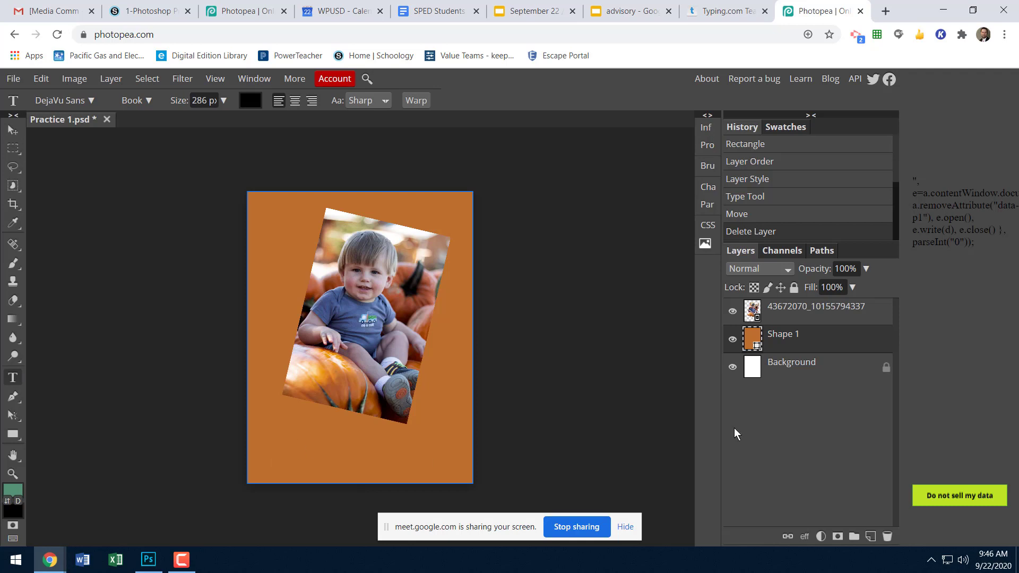
pyautogui.click(768, 367)
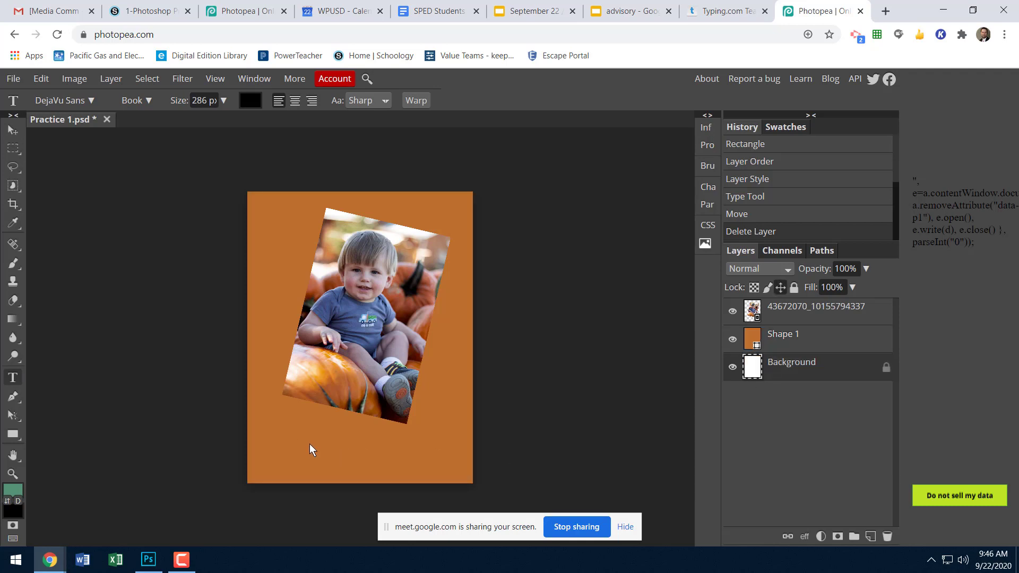
pyautogui.click(801, 316)
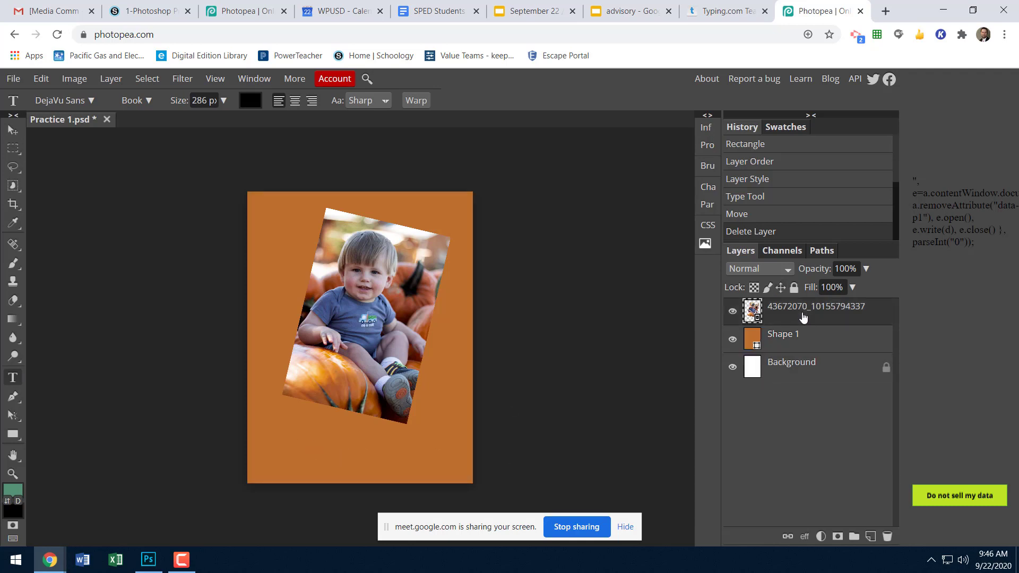
pyautogui.click(269, 444)
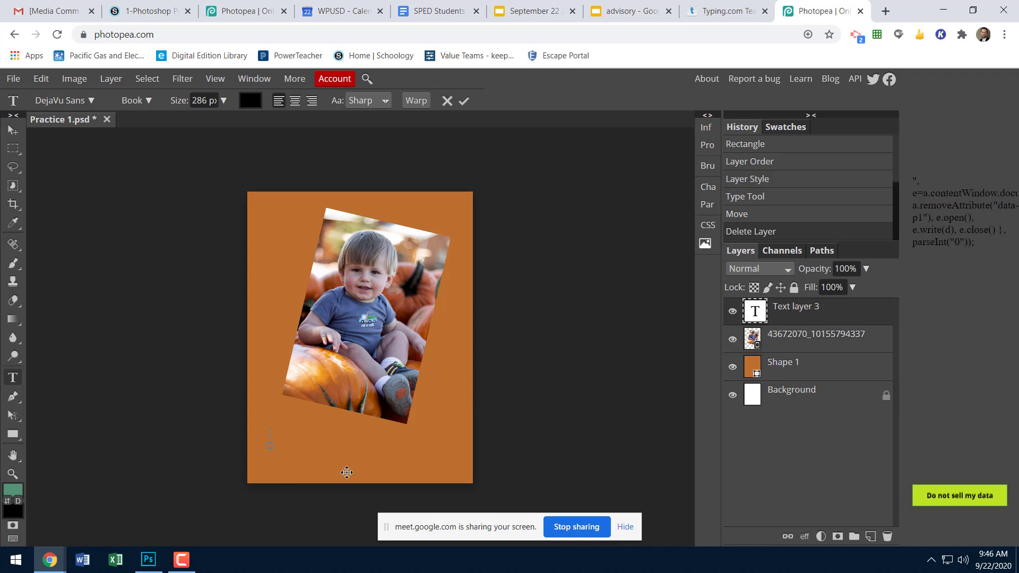
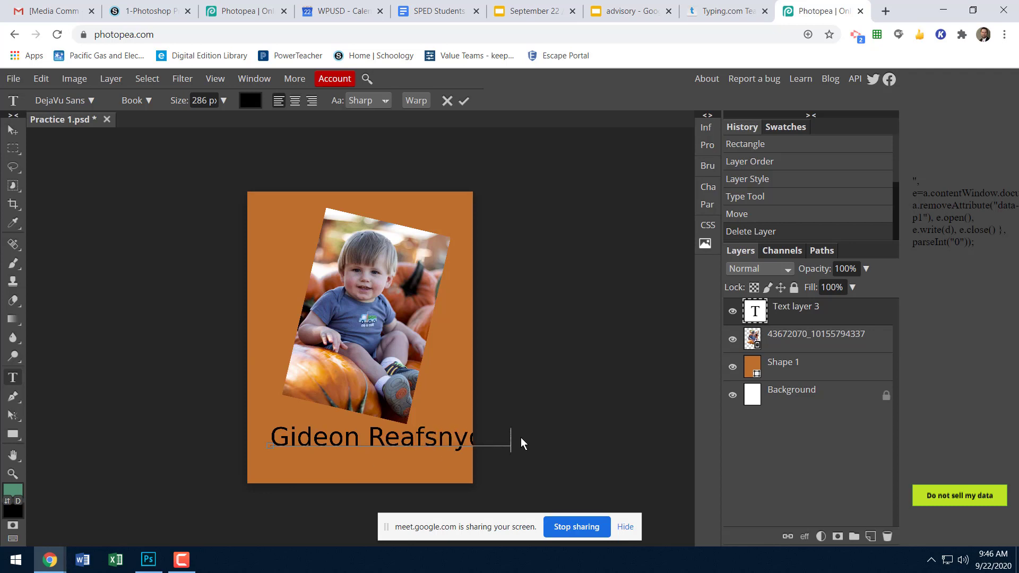
# Reduce the full-name text's size to fit within the page width, and move it slightly lower beneath the photo.
pyautogui.moveTo(512, 438); pyautogui.dragTo(265, 441)
pyautogui.moveTo(178, 102); pyautogui.dragTo(147, 104)
pyautogui.click(12, 130)
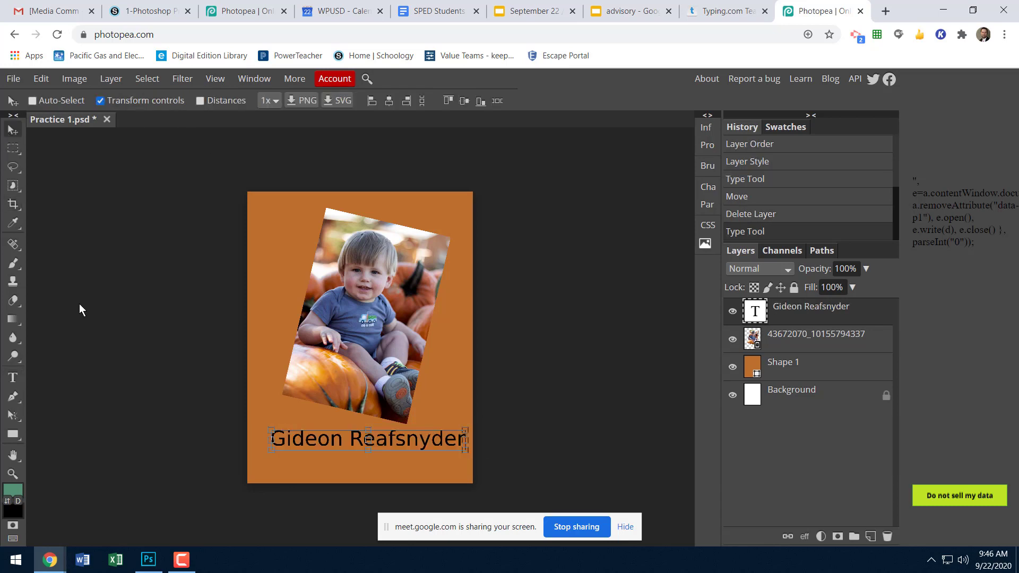
pyautogui.moveTo(389, 438); pyautogui.dragTo(392, 451)
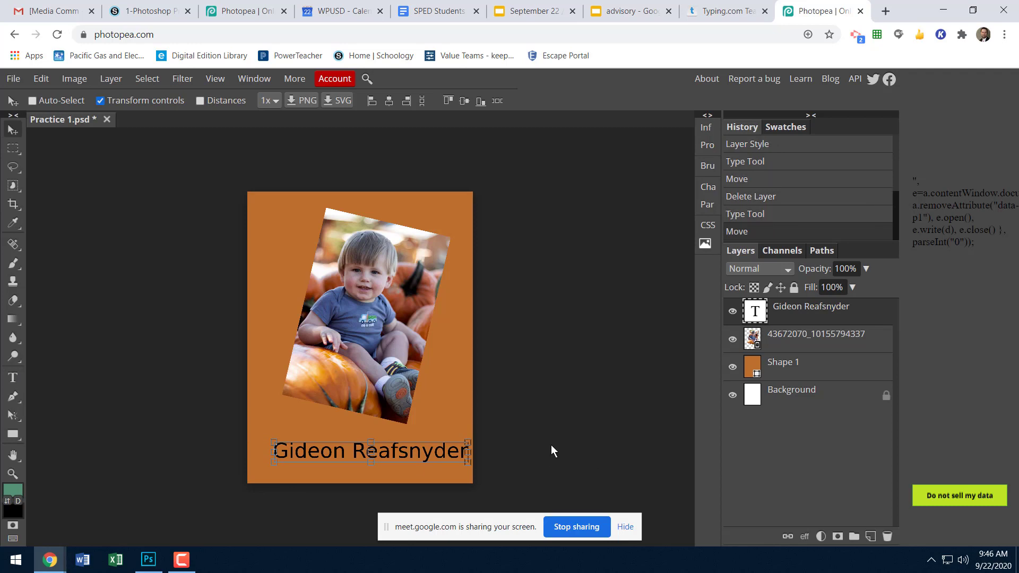
# Add a Drop Shadow layer style to the photo layer.
pyautogui.click(754, 399)
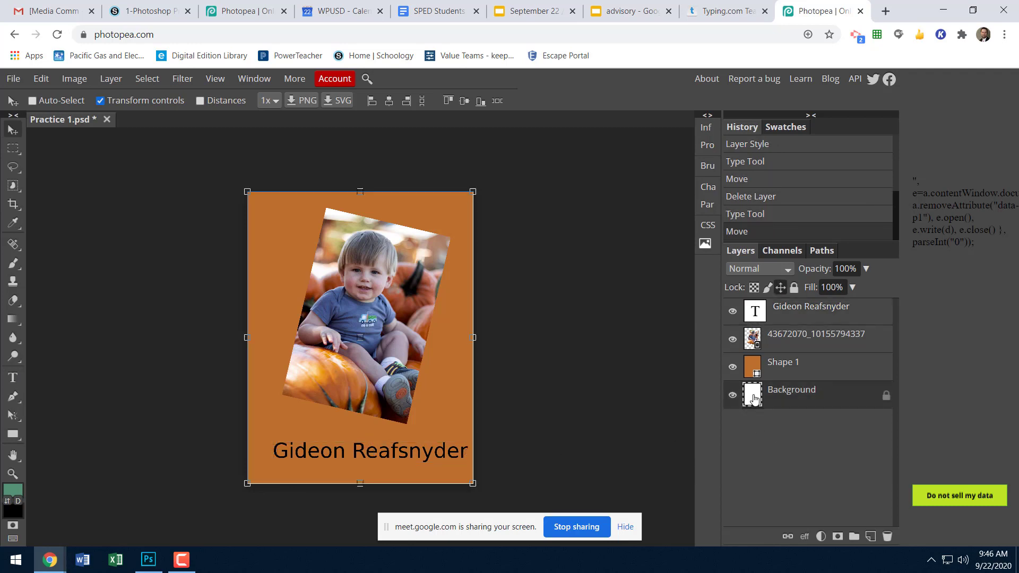
pyautogui.click(393, 400)
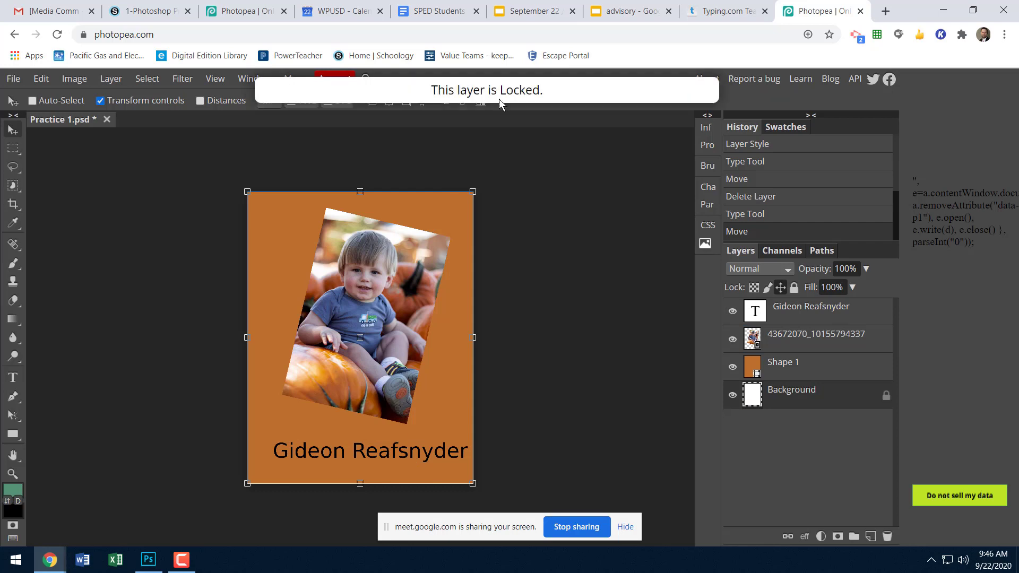
pyautogui.click(783, 343)
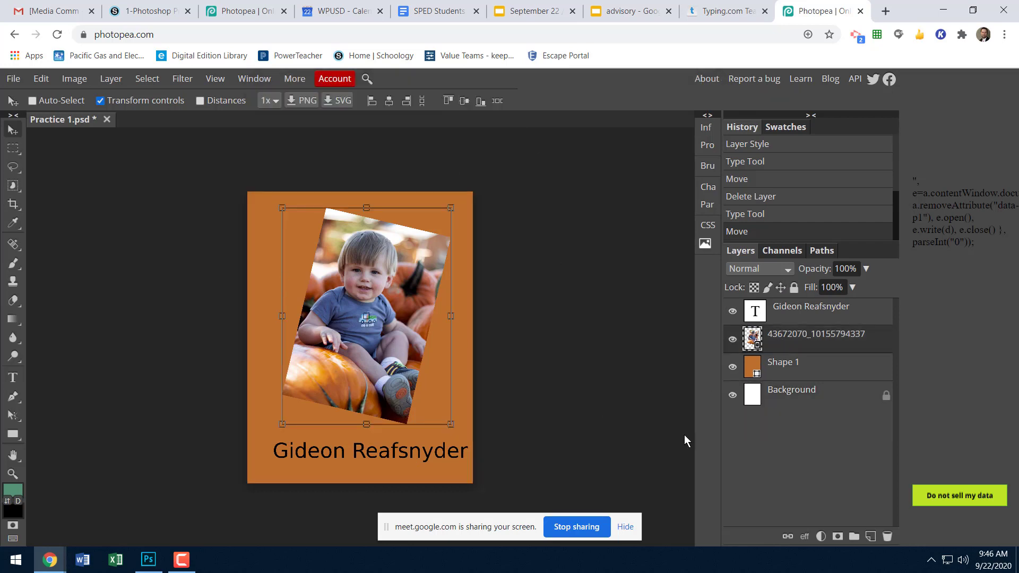
pyautogui.click(803, 537)
pyautogui.click(804, 536)
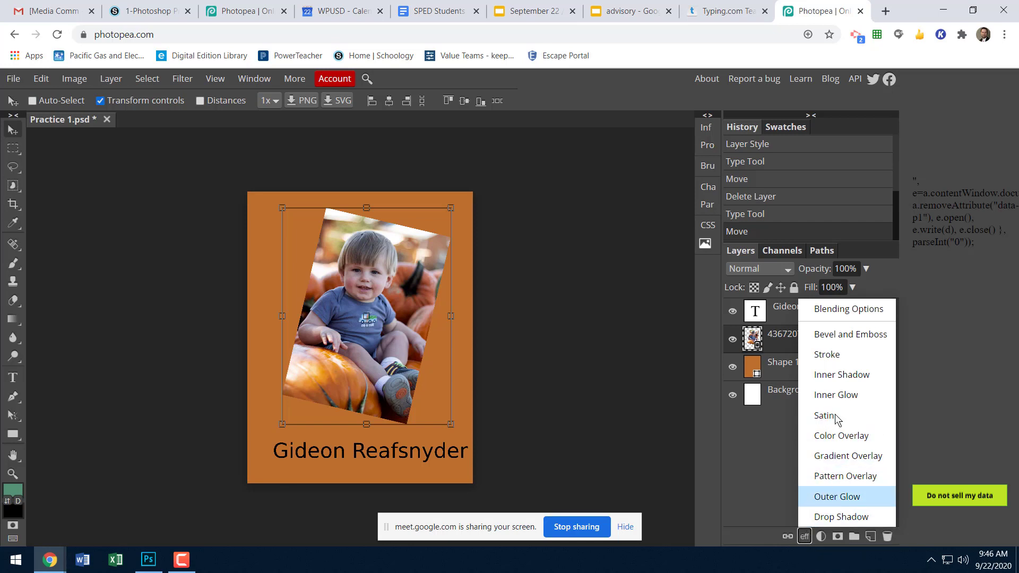
pyautogui.click(835, 518)
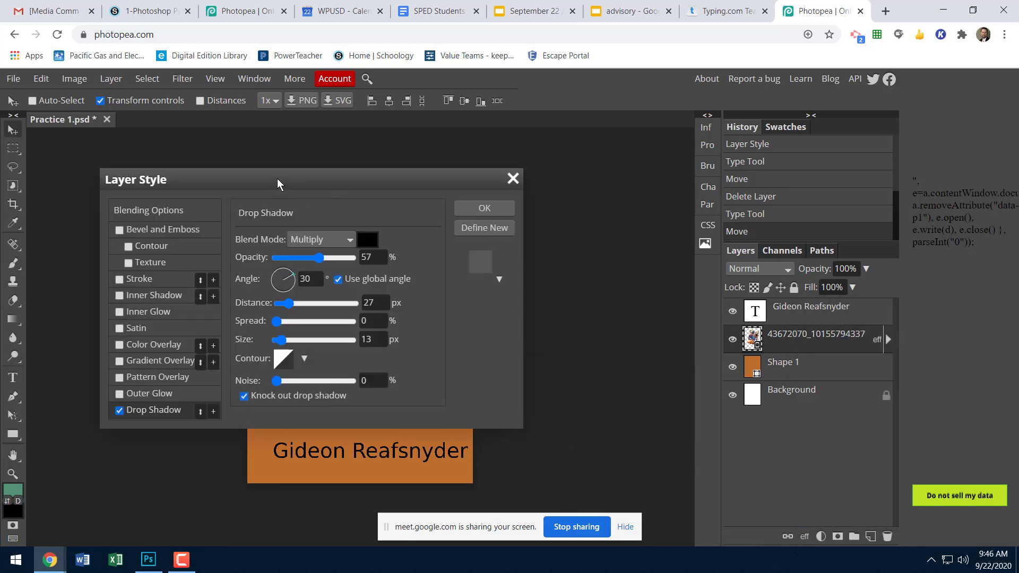
# Set the photo's drop shadow to a 122° angle, 82 px distance, 20% spread and 102 px size.
pyautogui.moveTo(279, 181); pyautogui.dragTo(625, 164)
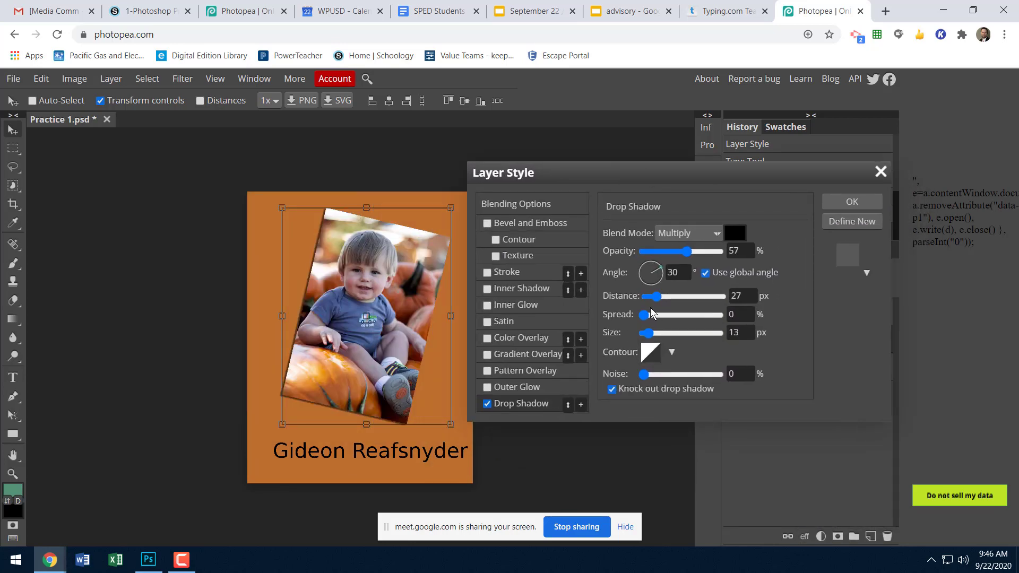
pyautogui.moveTo(658, 296); pyautogui.dragTo(673, 300)
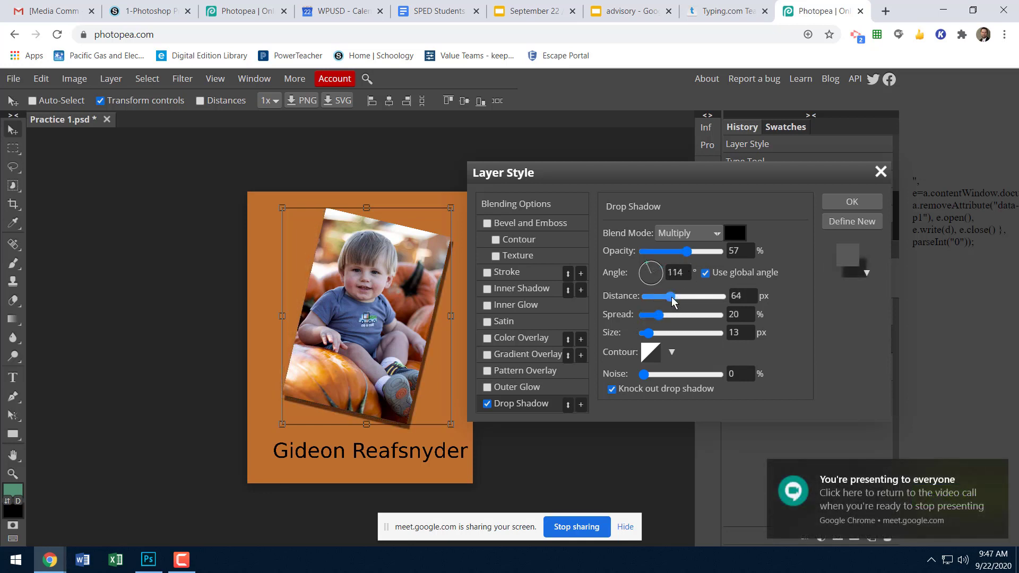
pyautogui.moveTo(673, 301); pyautogui.dragTo(675, 301)
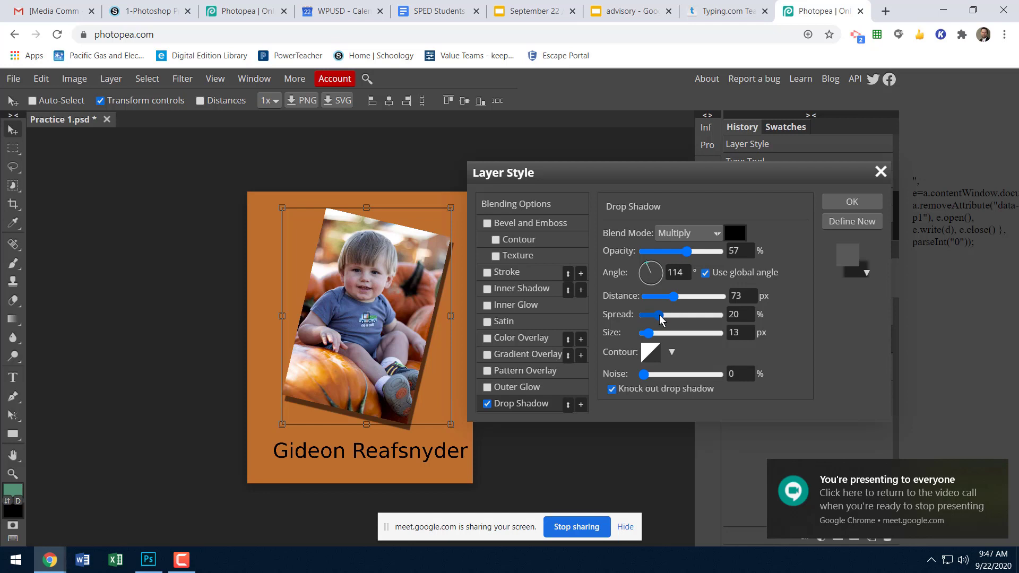
pyautogui.click(997, 472)
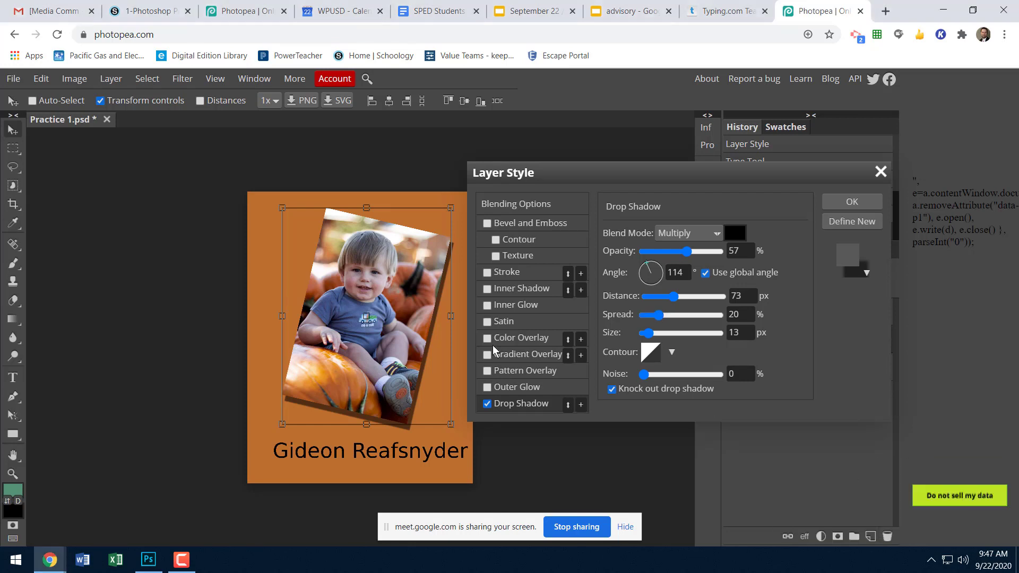
pyautogui.click(645, 262)
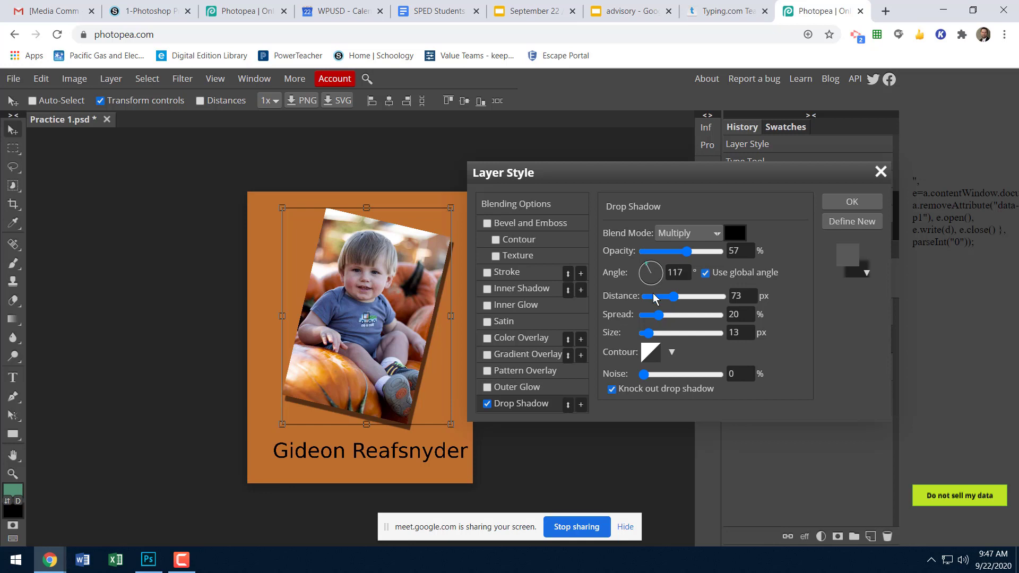
pyautogui.click(681, 299)
pyautogui.click(678, 300)
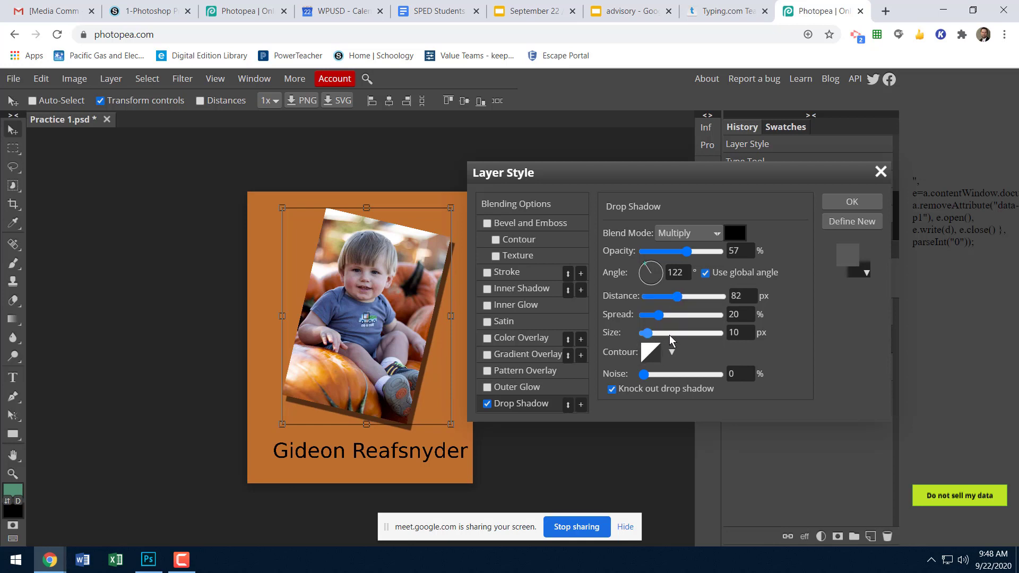
pyautogui.click(682, 333)
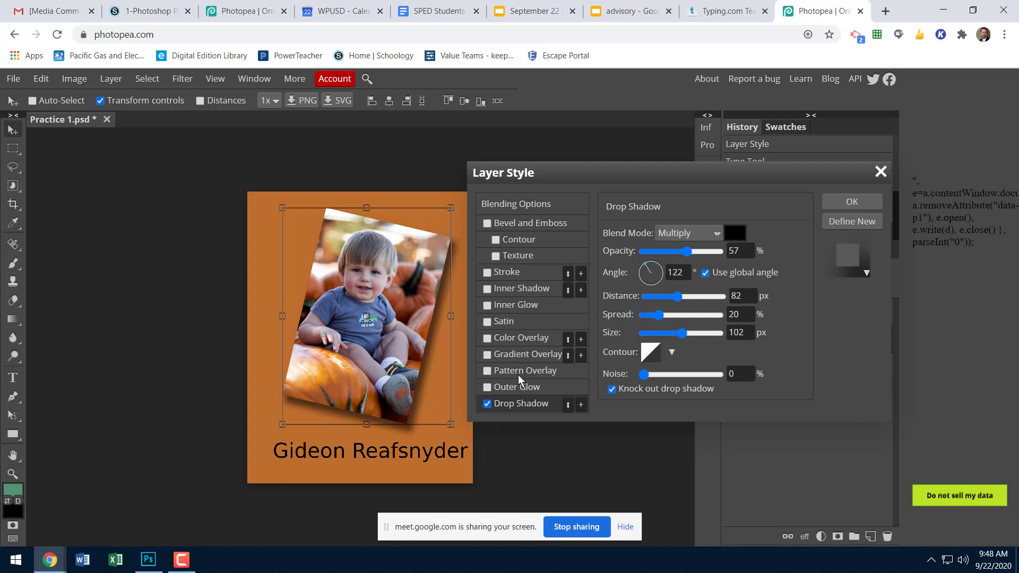
# Add a Stroke layer style to the photo, colored with the blue 4d5e91 sampled from the child's shirt.
pyautogui.click(505, 272)
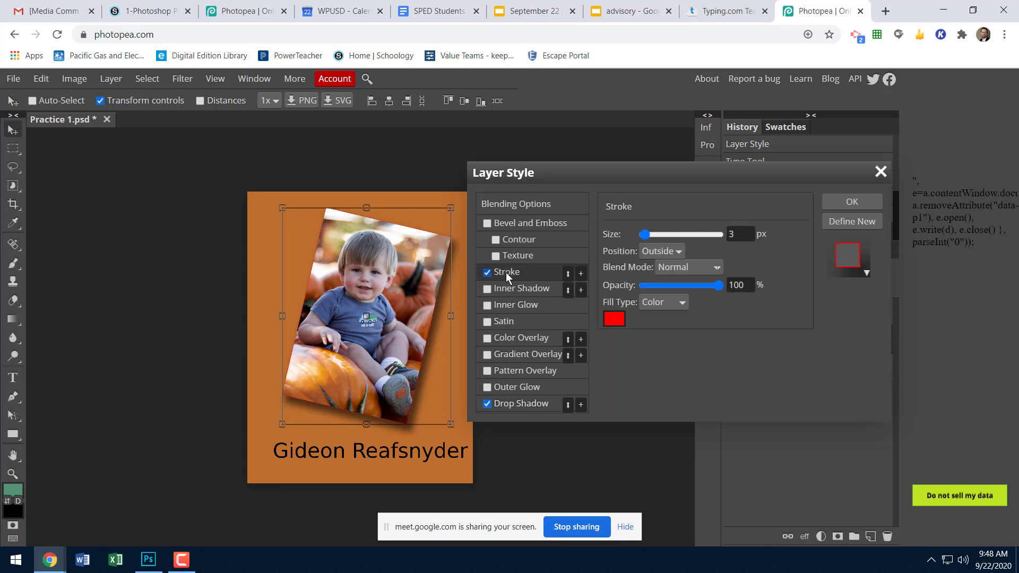
pyautogui.click(613, 320)
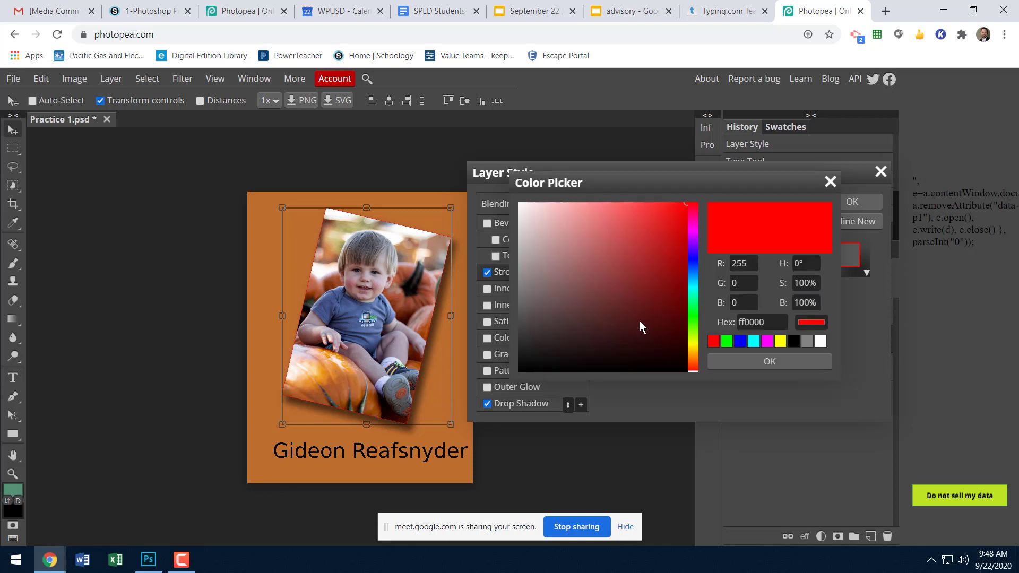
pyautogui.click(355, 326)
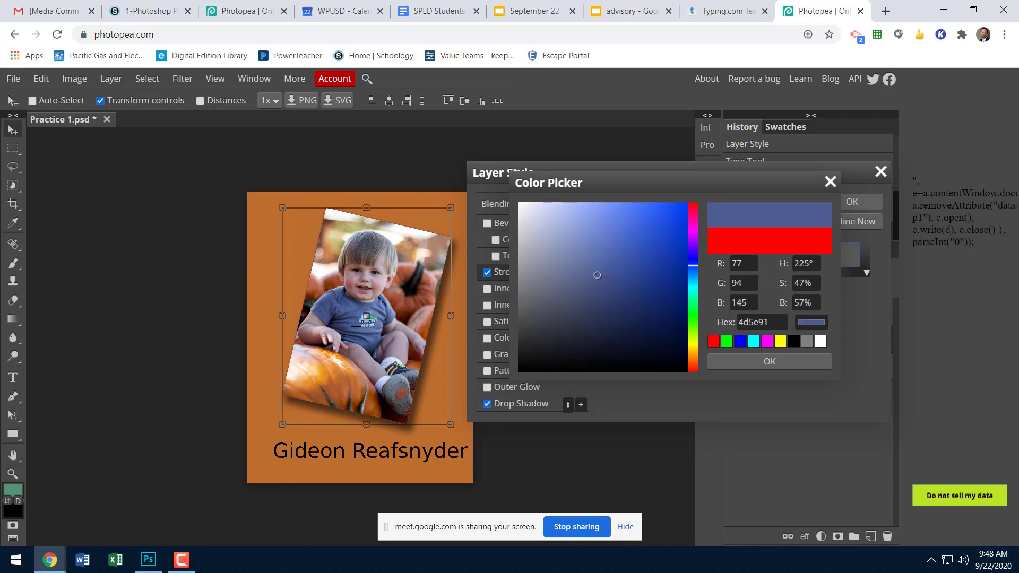
pyautogui.click(740, 362)
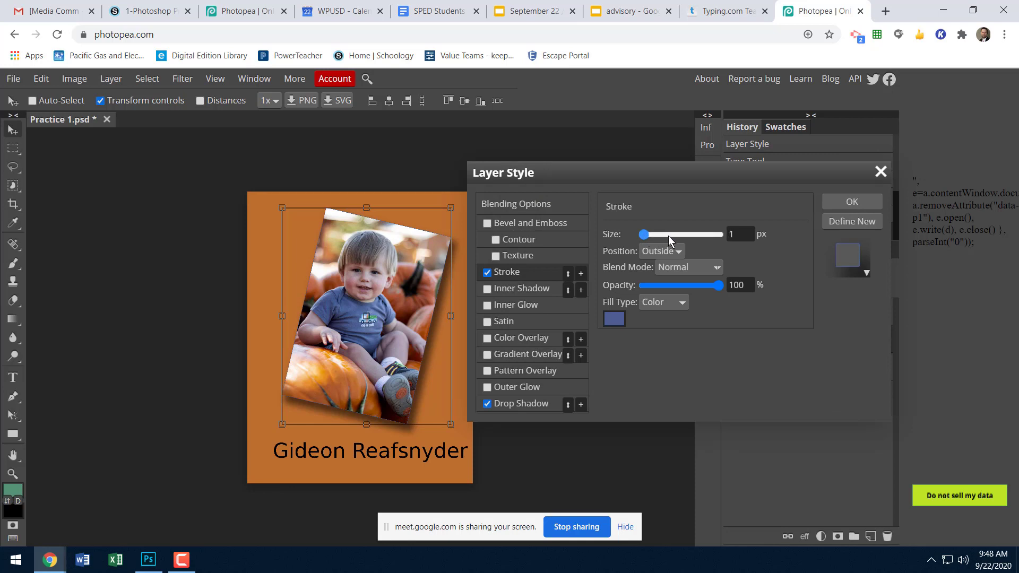
# Set the photo's outside stroke size to 36 px and apply the layer styles.
pyautogui.click(667, 235)
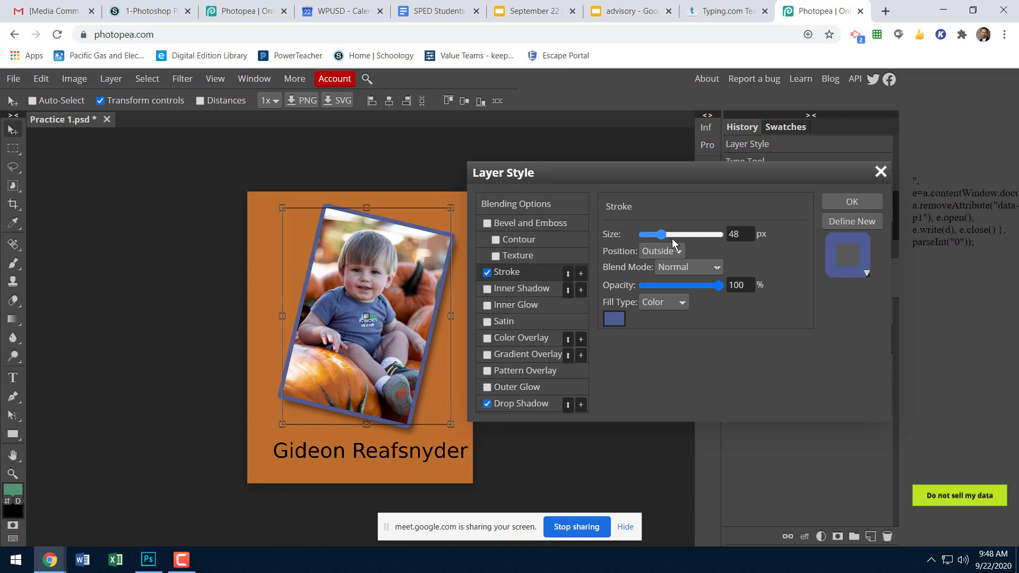
pyautogui.click(670, 235)
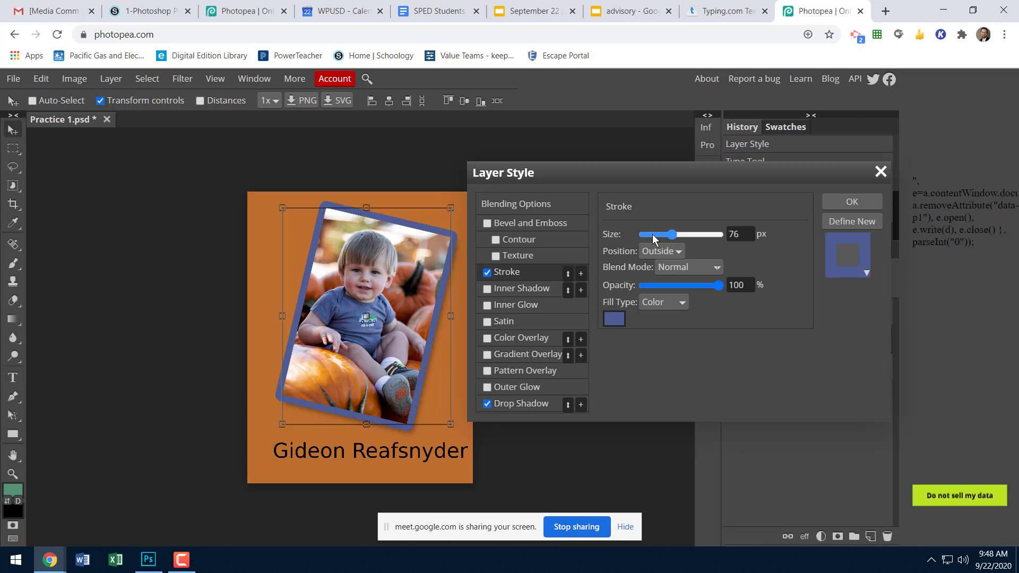
pyautogui.press('Left')
pyautogui.click(652, 235)
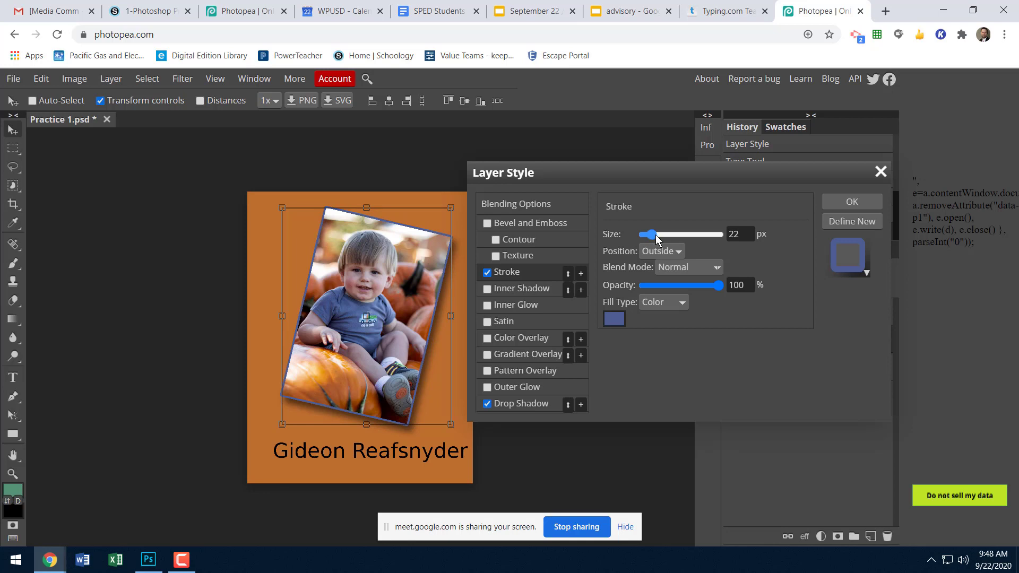
pyautogui.moveTo(655, 235); pyautogui.dragTo(657, 235)
pyautogui.click(656, 235)
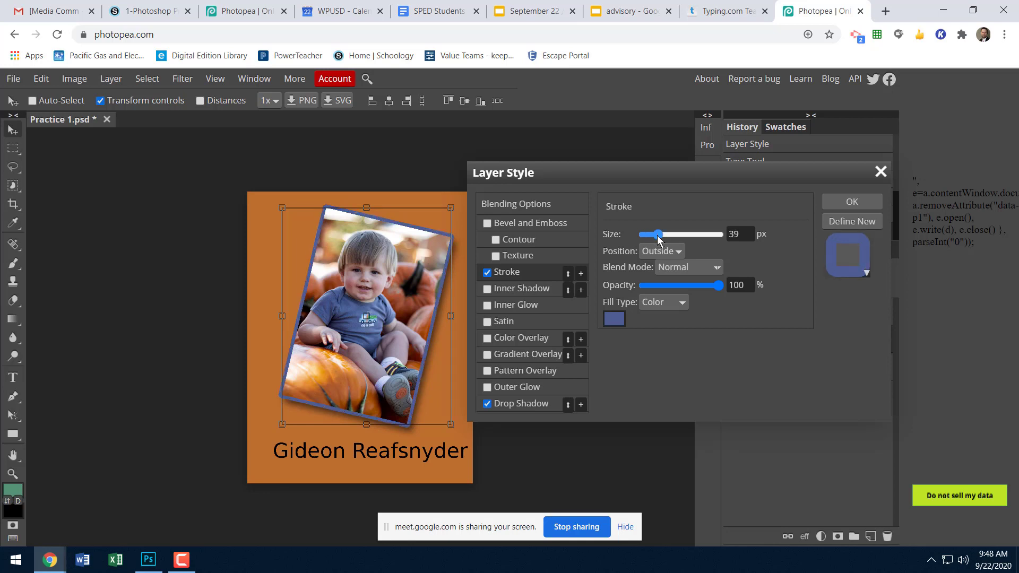
pyautogui.click(656, 234)
pyautogui.click(851, 202)
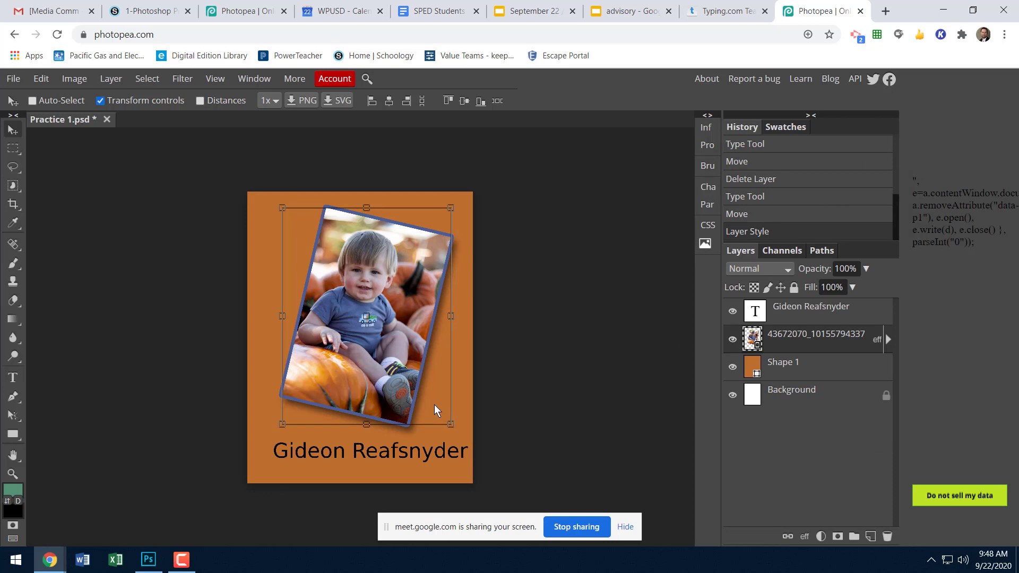
# Draw a rectangle about 2563 × 361 px over the name caption and place its layer directly below the text layer.
pyautogui.click(782, 317)
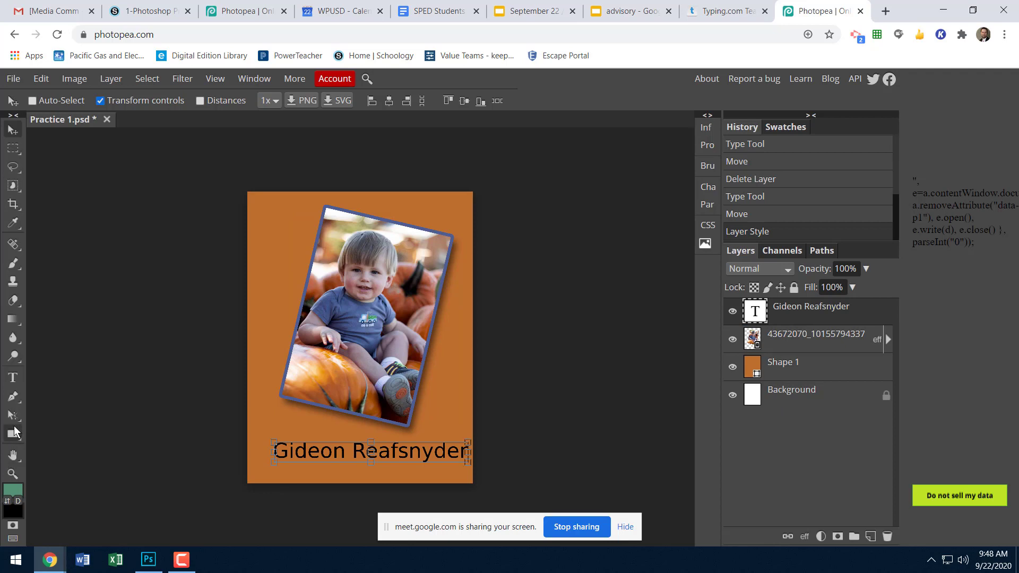
pyautogui.click(13, 434)
pyautogui.moveTo(255, 434); pyautogui.dragTo(483, 466)
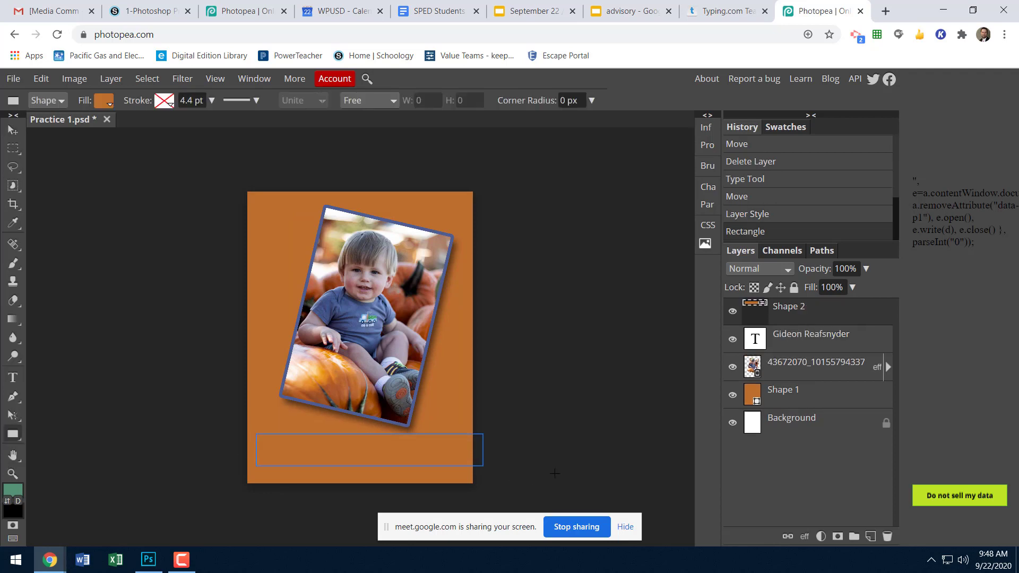
pyautogui.moveTo(783, 318); pyautogui.dragTo(778, 355)
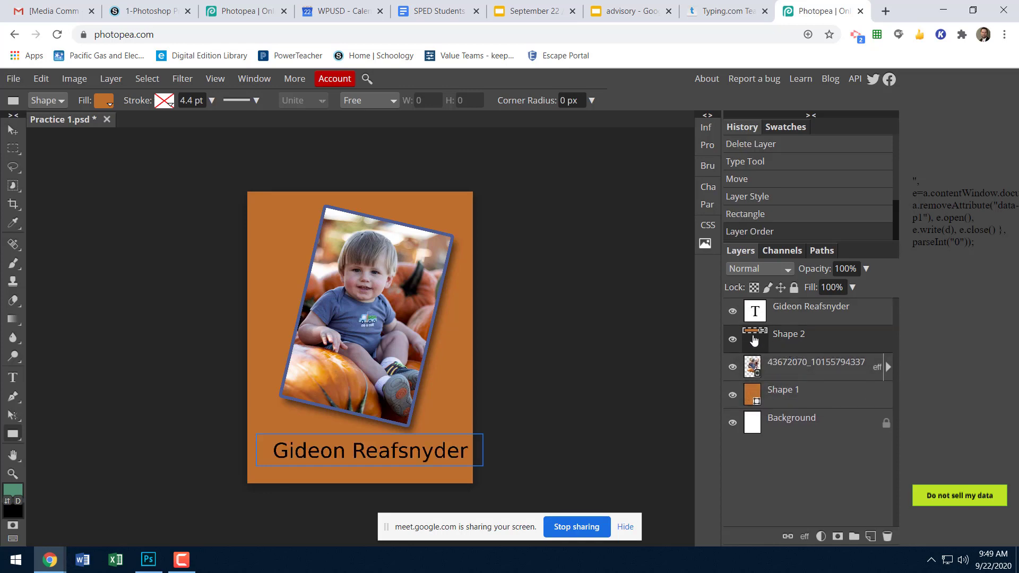
pyautogui.click(104, 102)
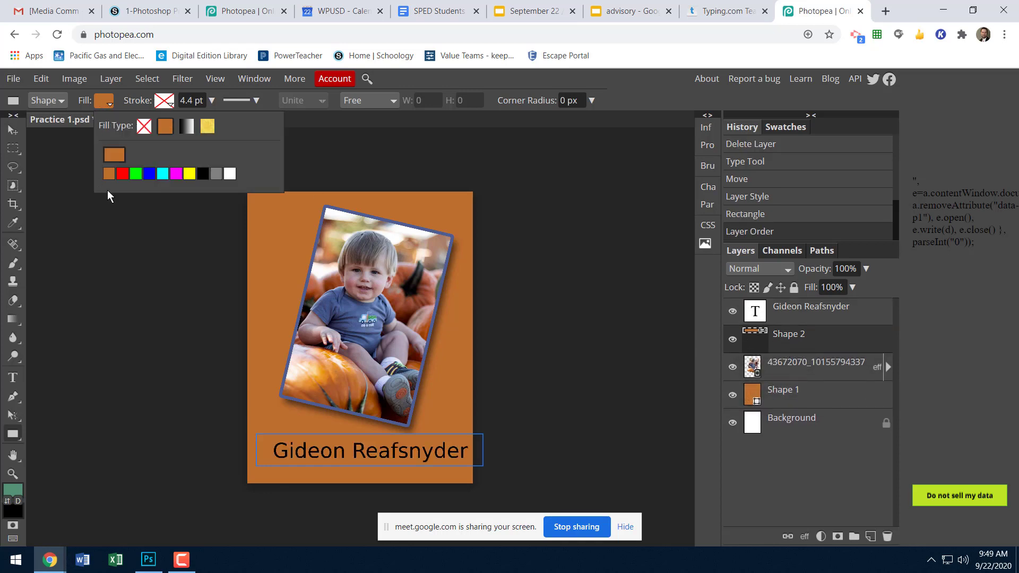
pyautogui.click(114, 155)
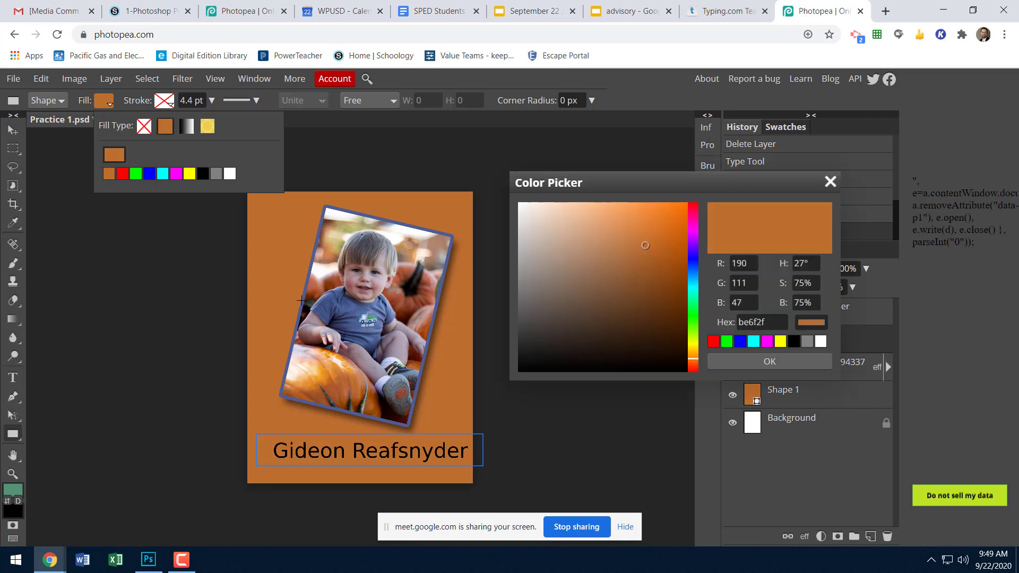
pyautogui.click(300, 300)
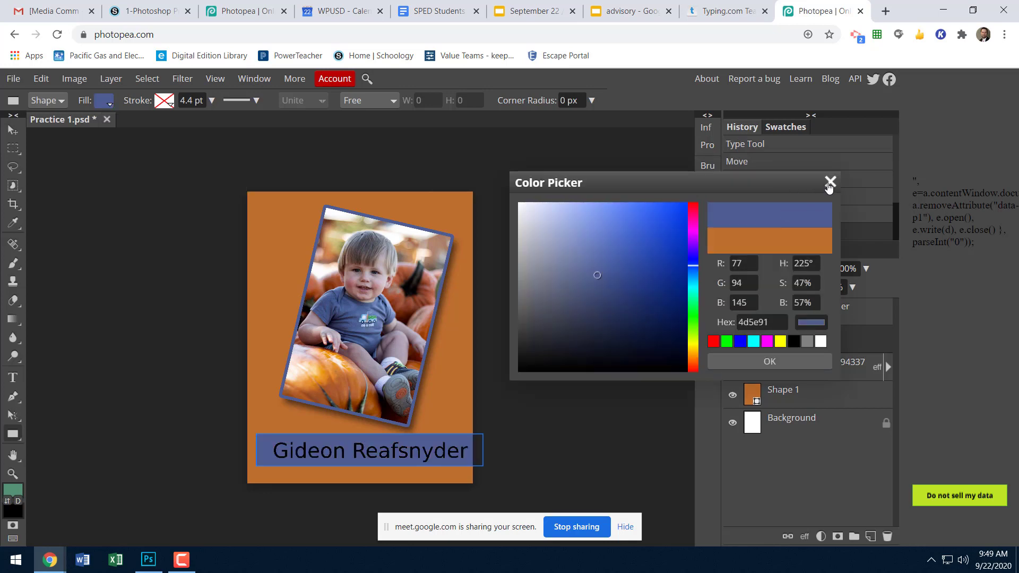
pyautogui.click(831, 181)
# Change the color of the whole name caption to near-white fcfcfc.
pyautogui.click(762, 312)
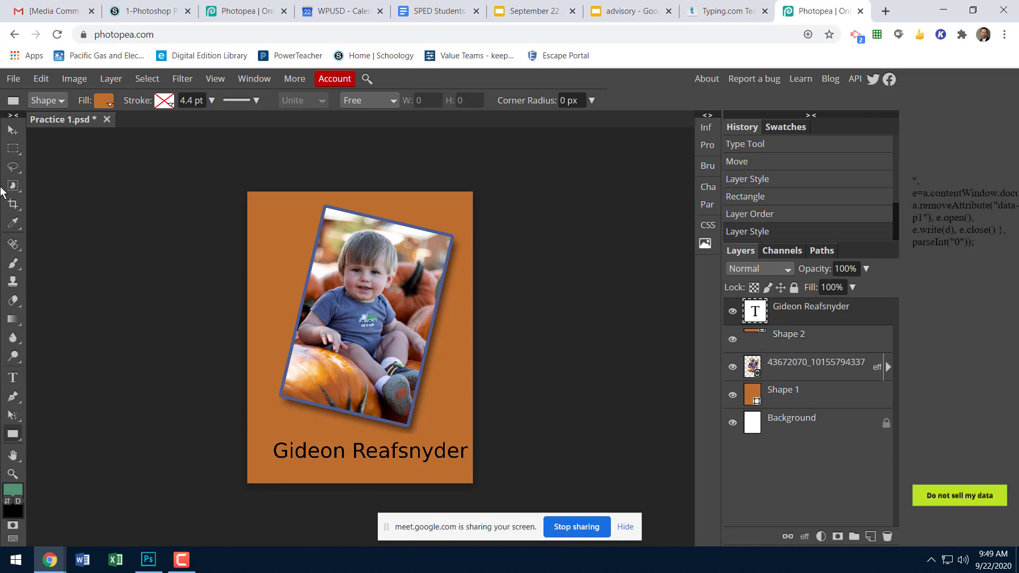
pyautogui.click(13, 379)
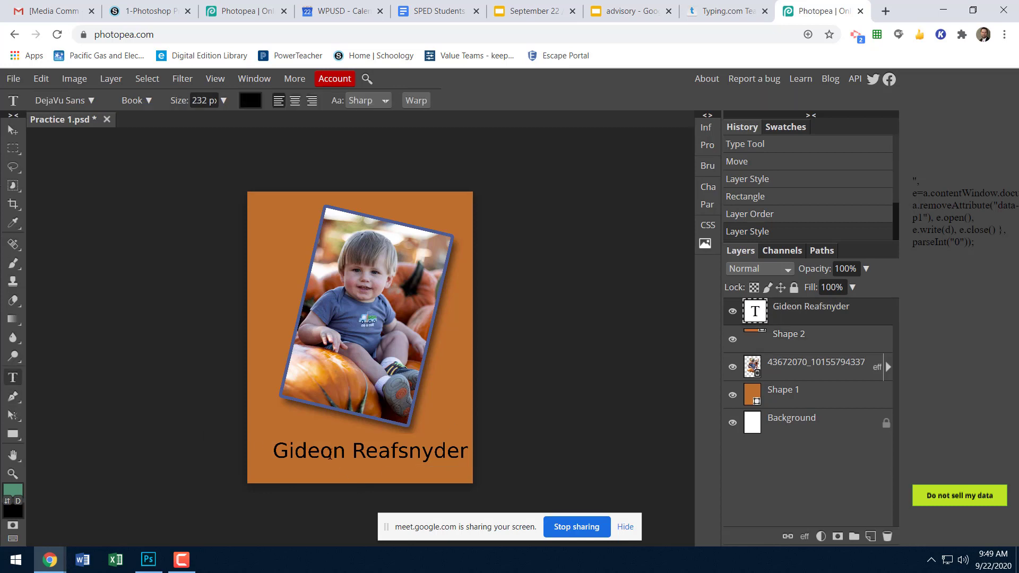
pyautogui.moveTo(278, 450); pyautogui.dragTo(505, 450)
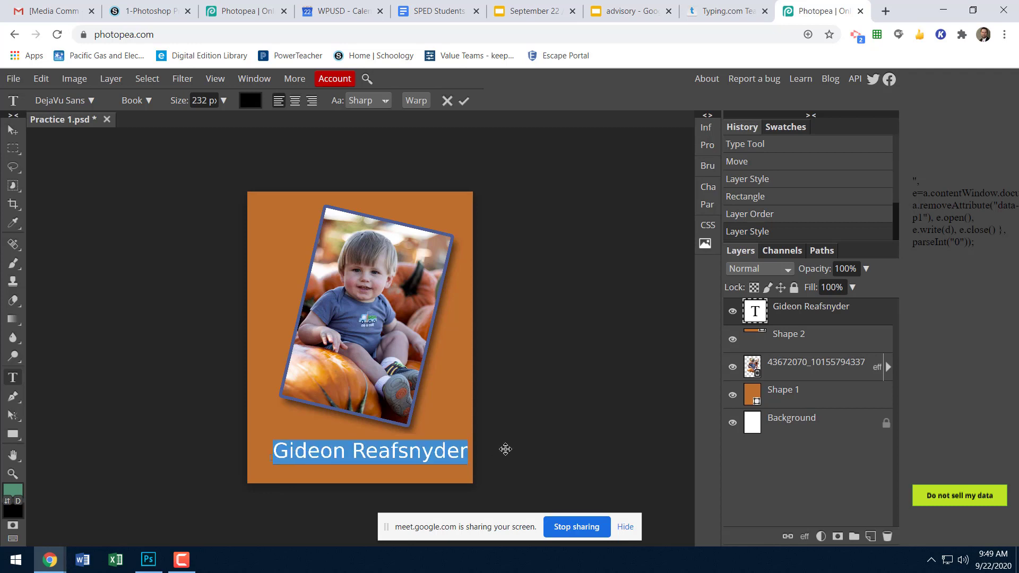
pyautogui.click(251, 103)
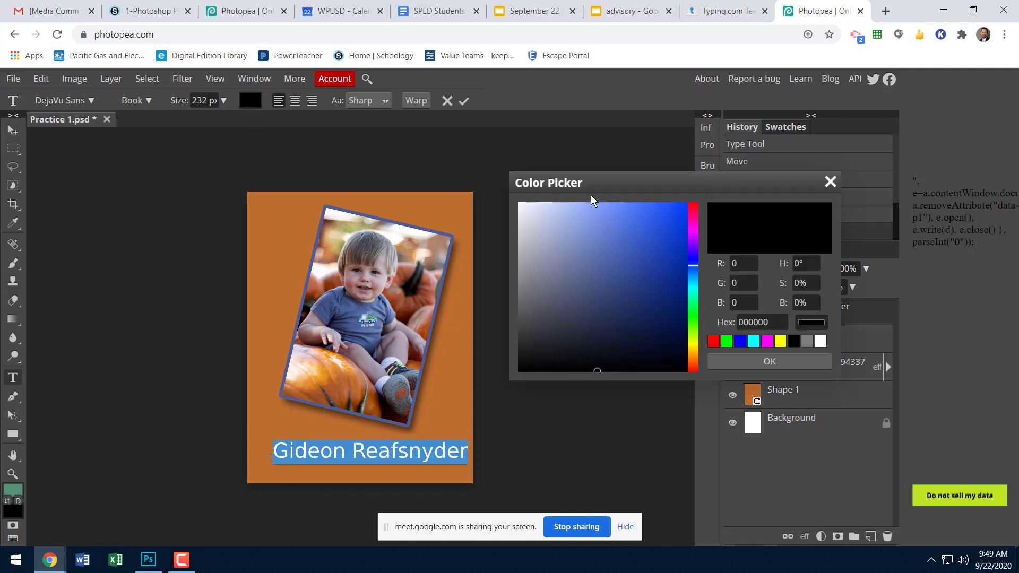
pyautogui.click(520, 206)
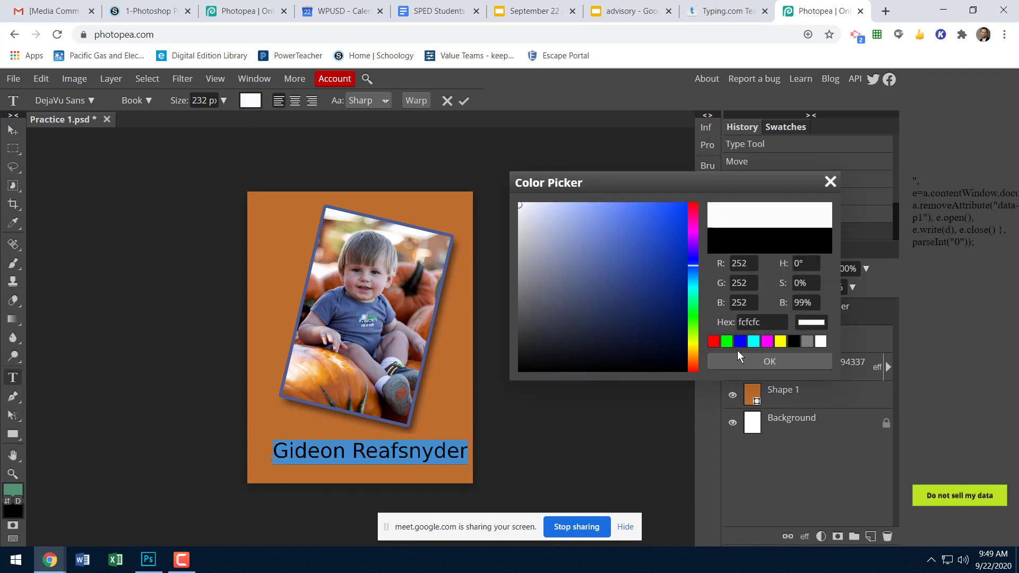
pyautogui.click(743, 361)
# Fill the rectangle behind the name with the blue 4d5e91 sampled from the photo.
pyautogui.click(800, 337)
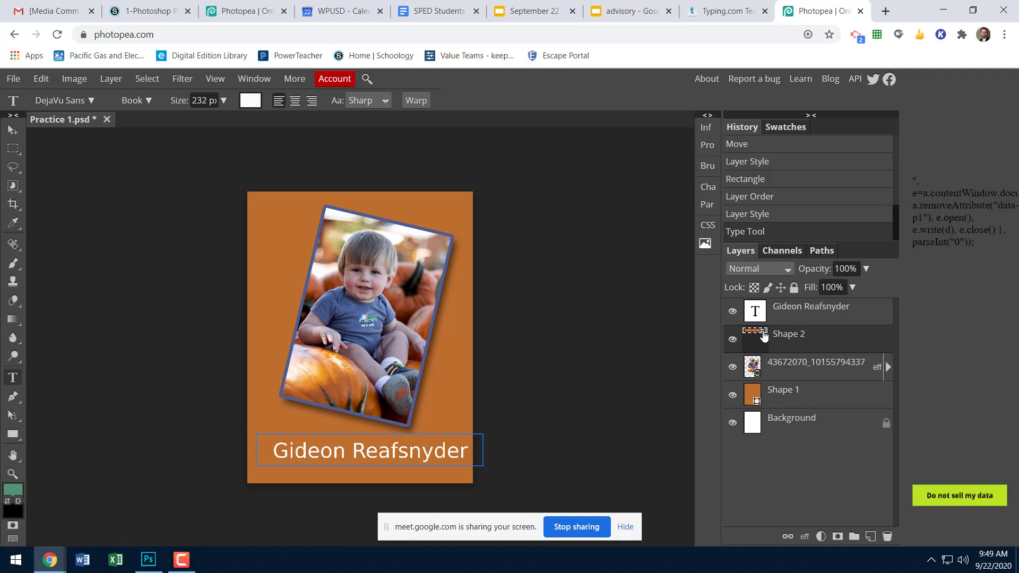
pyautogui.click(759, 334)
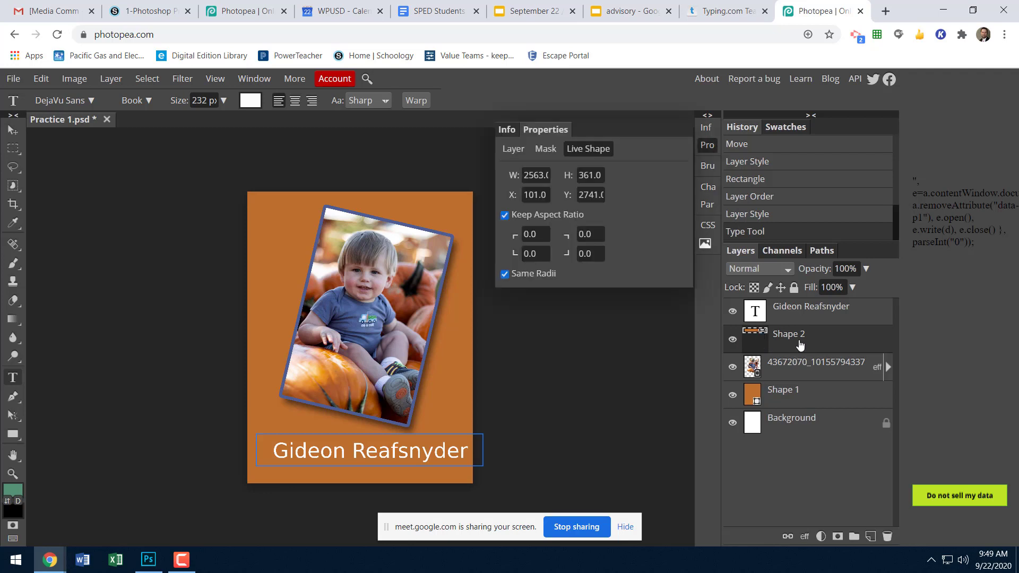
pyautogui.doubleClick(796, 337)
pyautogui.press('Return')
pyautogui.click(13, 434)
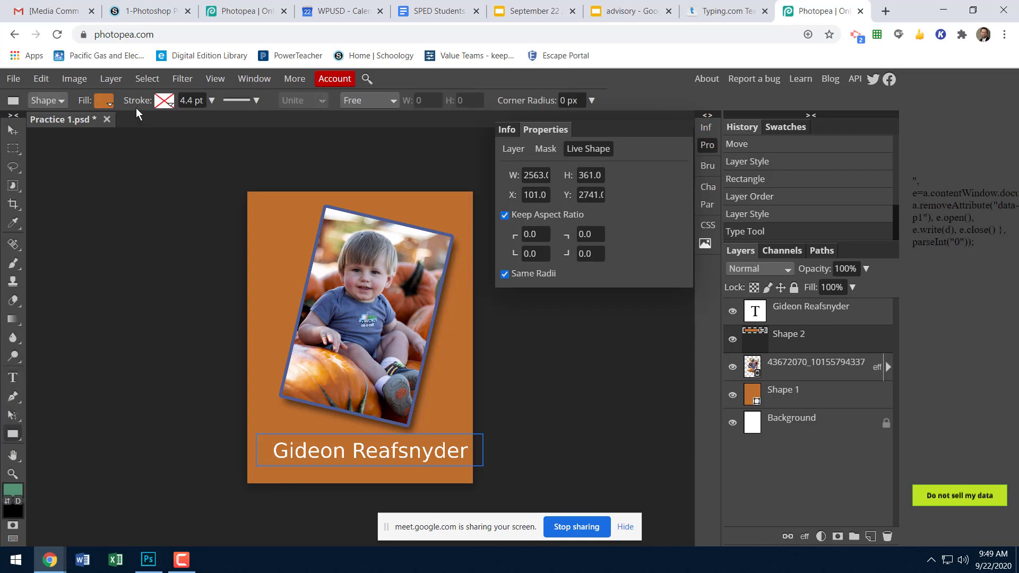
pyautogui.click(101, 101)
pyautogui.click(113, 155)
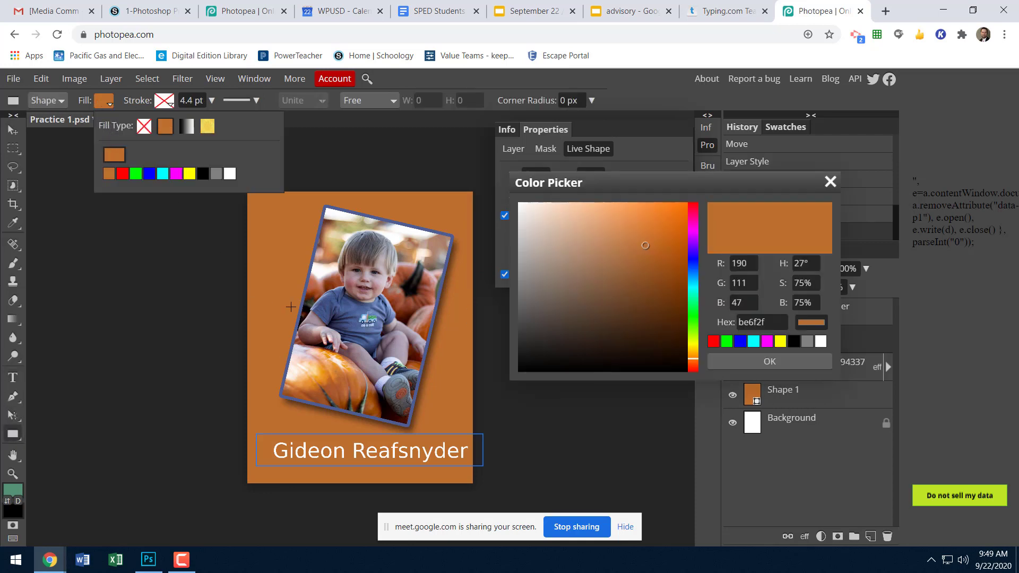
pyautogui.click(301, 307)
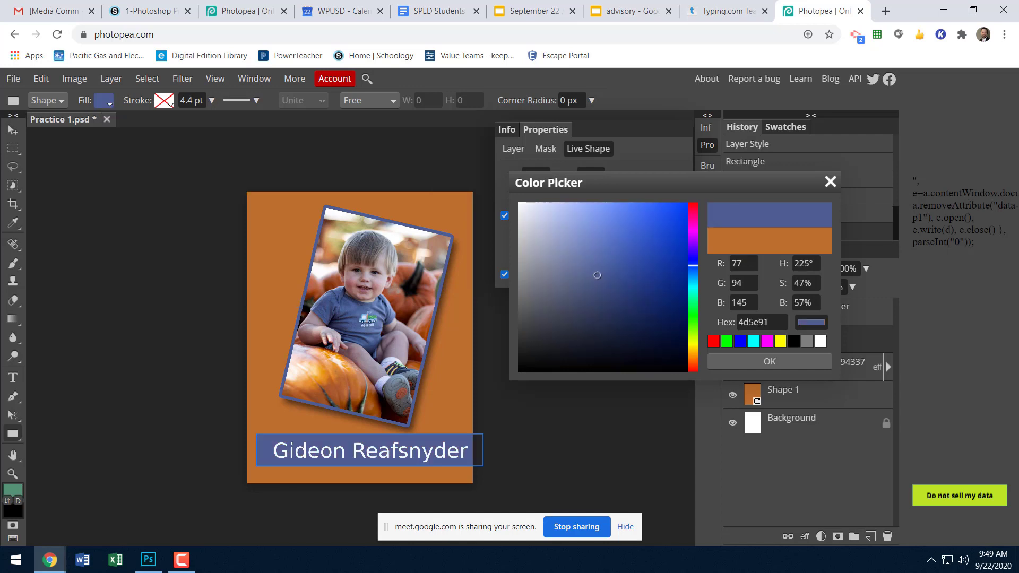
pyautogui.click(781, 361)
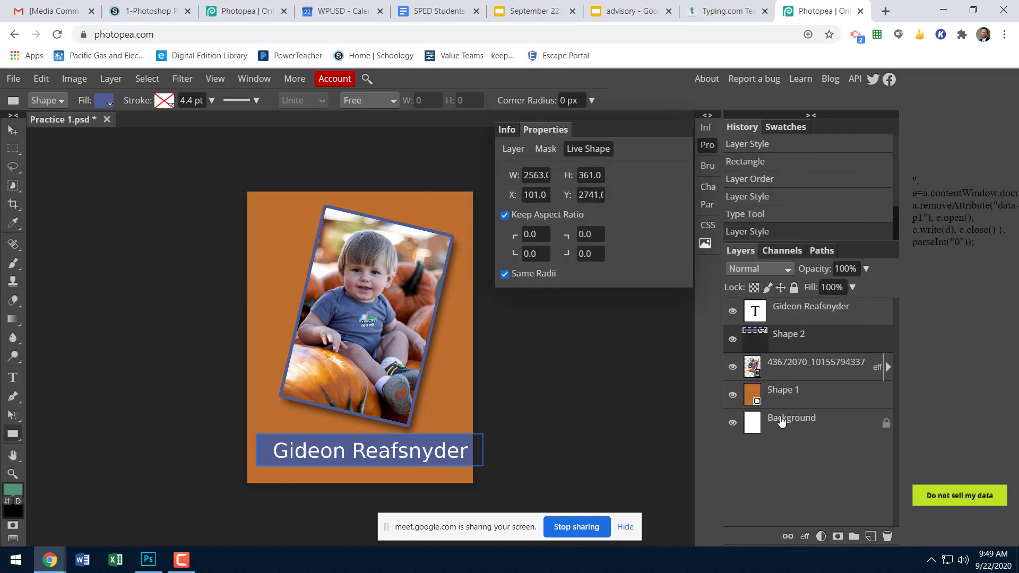
# Open the layer style settings of the name caption's text layer with Outer Glow enabled.
pyautogui.click(781, 418)
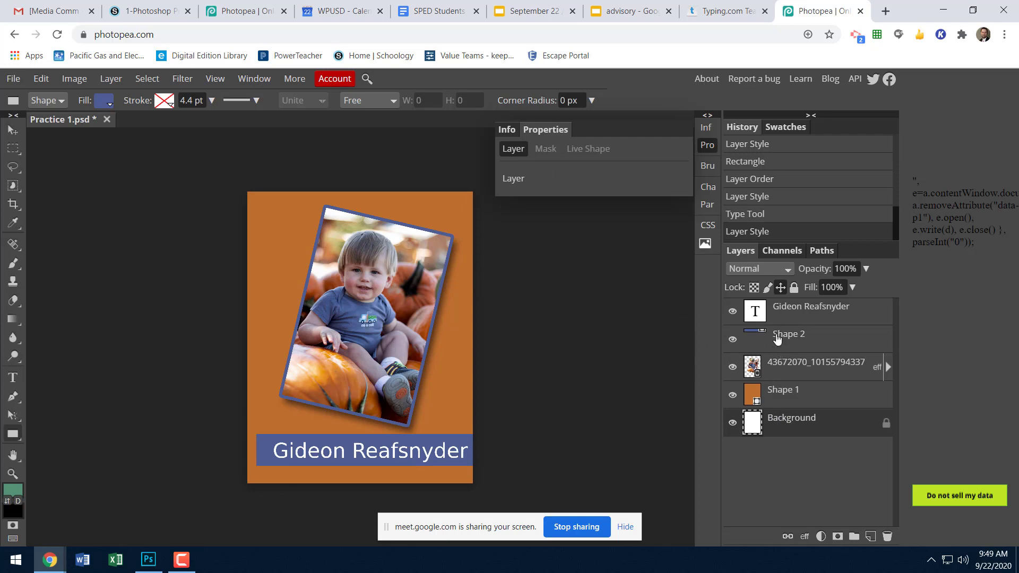
pyautogui.click(802, 315)
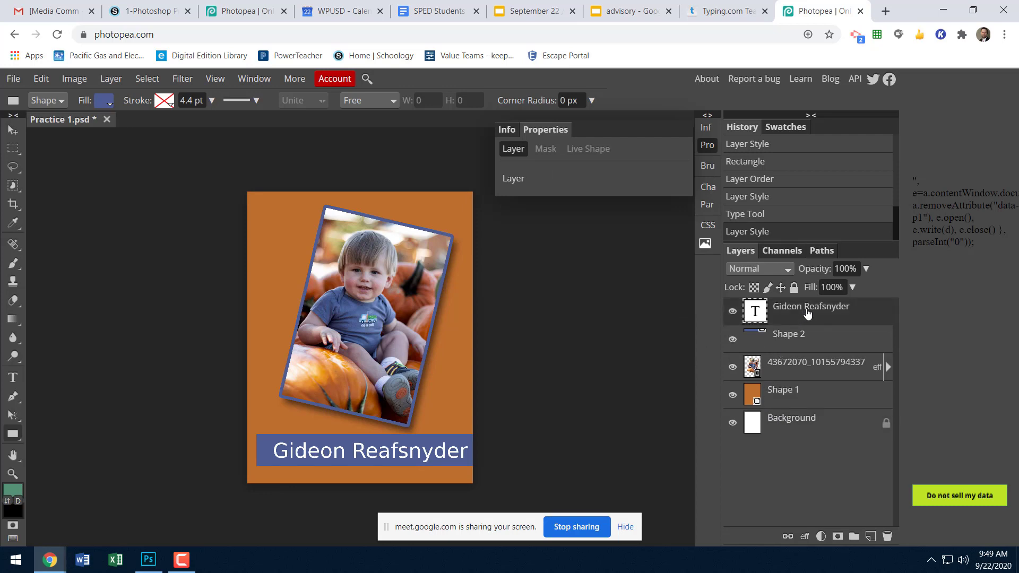
pyautogui.click(804, 536)
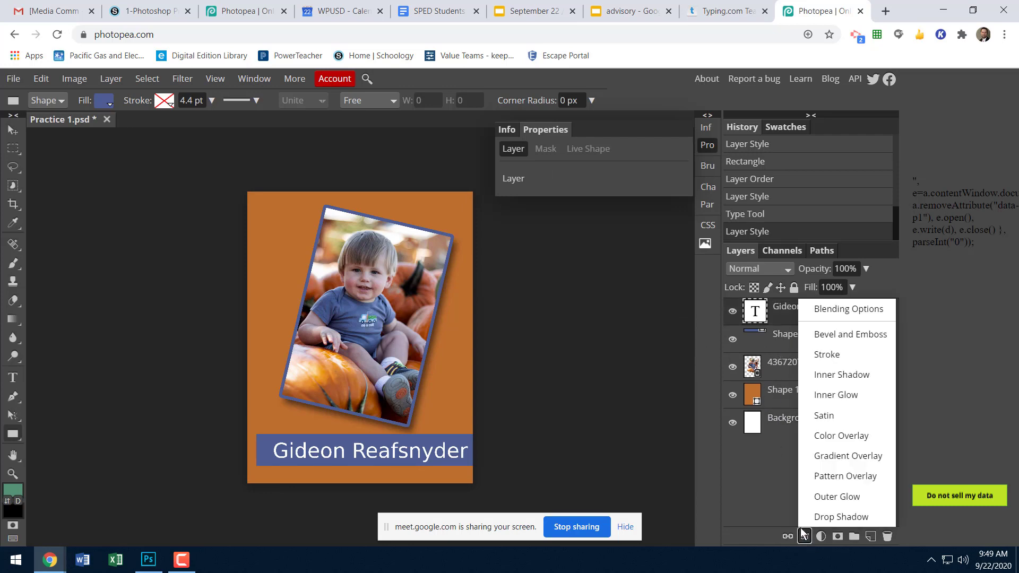
pyautogui.click(842, 498)
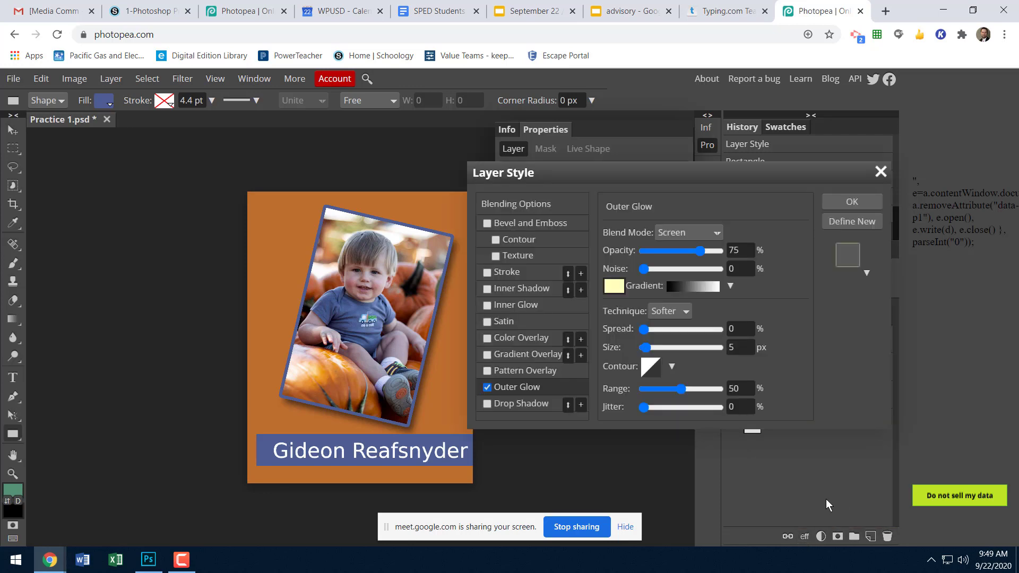
# Try a light orange outer glow sampled from the photo's pumpkin, with 19% spread and 20 px size.
pyautogui.click(614, 288)
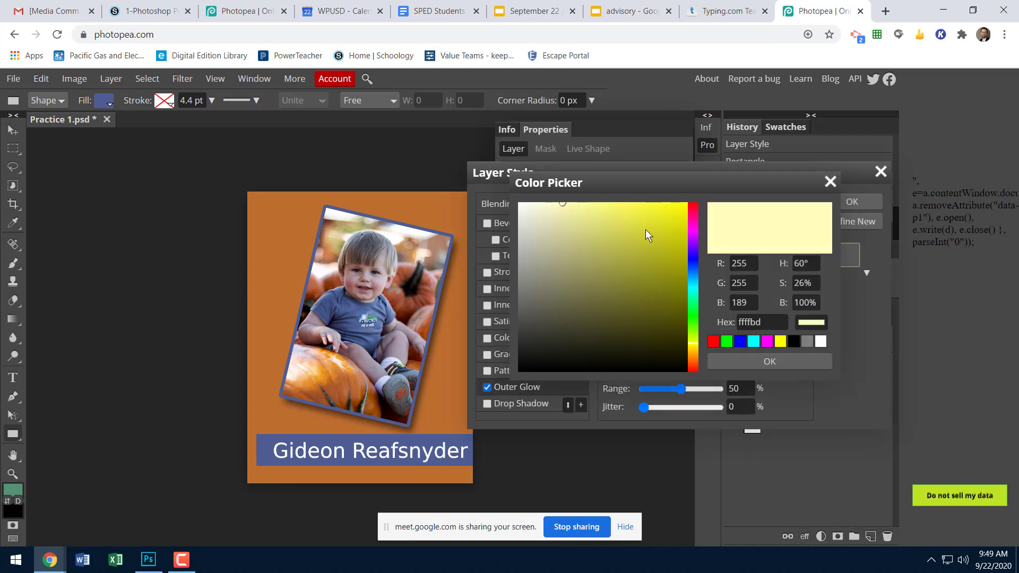
pyautogui.moveTo(543, 206); pyautogui.dragTo(501, 197)
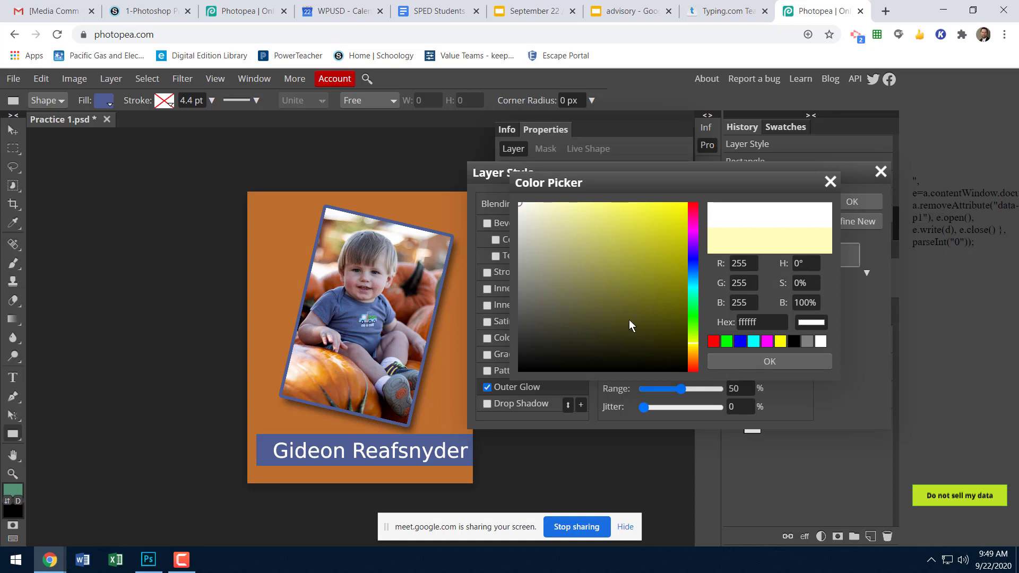
pyautogui.click(316, 367)
pyautogui.click(767, 361)
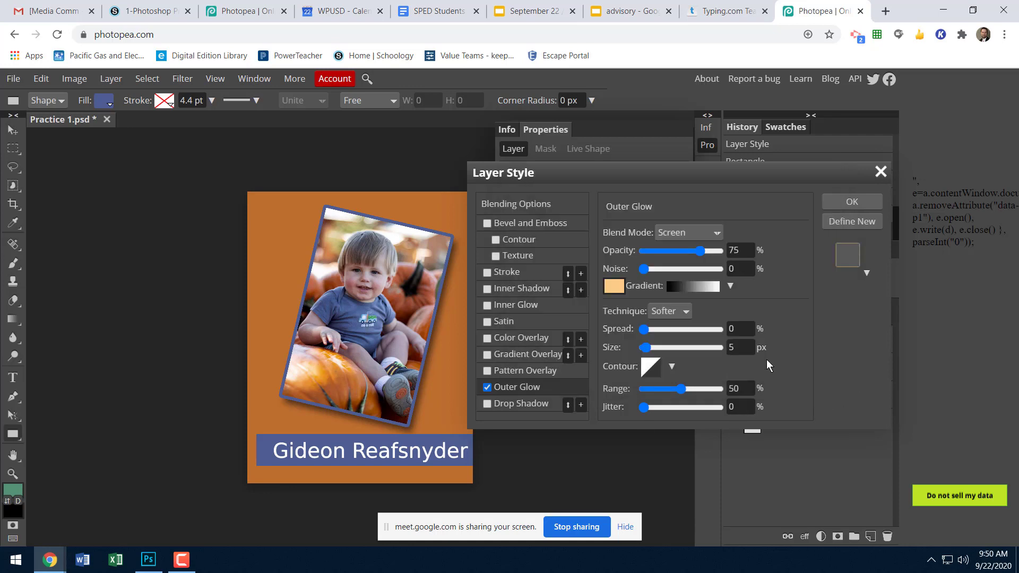
pyautogui.moveTo(644, 329); pyautogui.dragTo(651, 352)
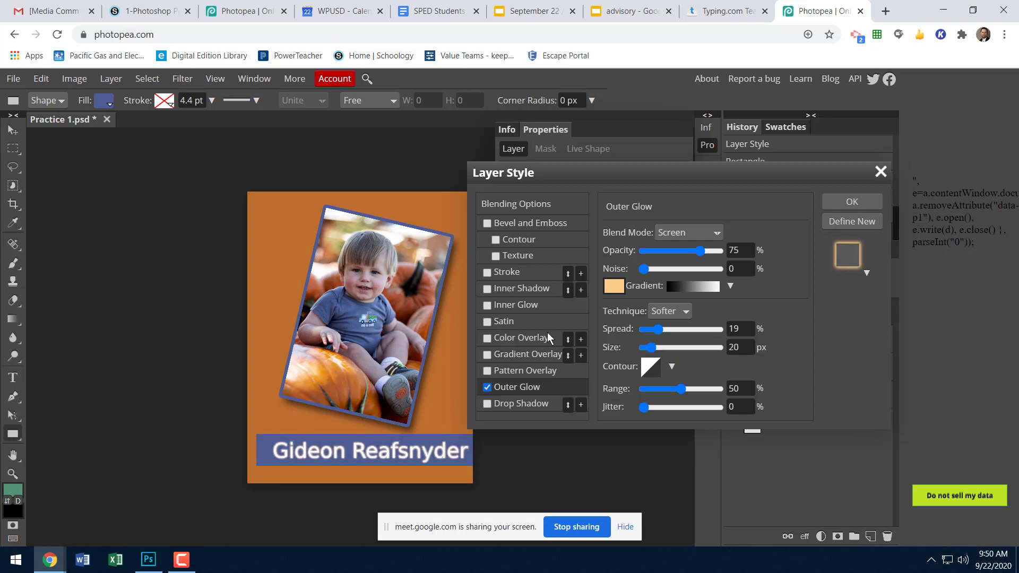
# Replace the caption's outer glow with a drop shadow at 22 px distance, 7% spread and 7 px size, and apply it.
pyautogui.click(487, 387)
pyautogui.click(487, 404)
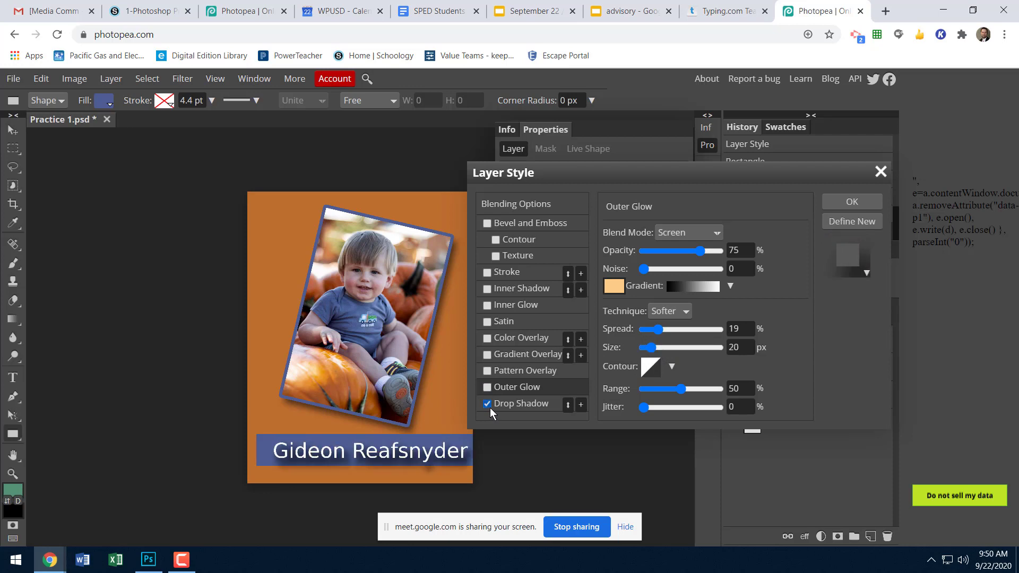
pyautogui.click(540, 406)
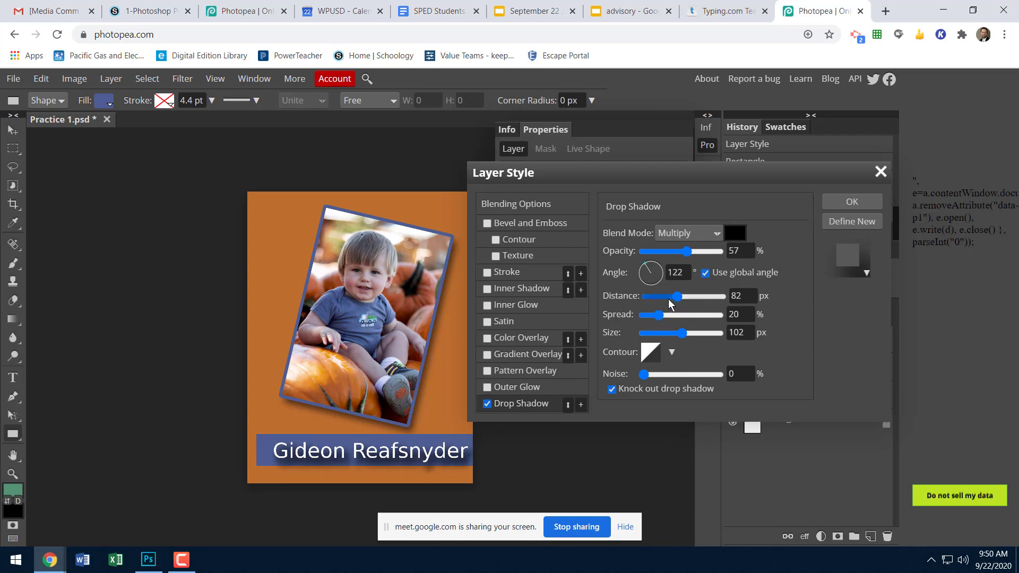
pyautogui.moveTo(679, 300); pyautogui.dragTo(659, 300)
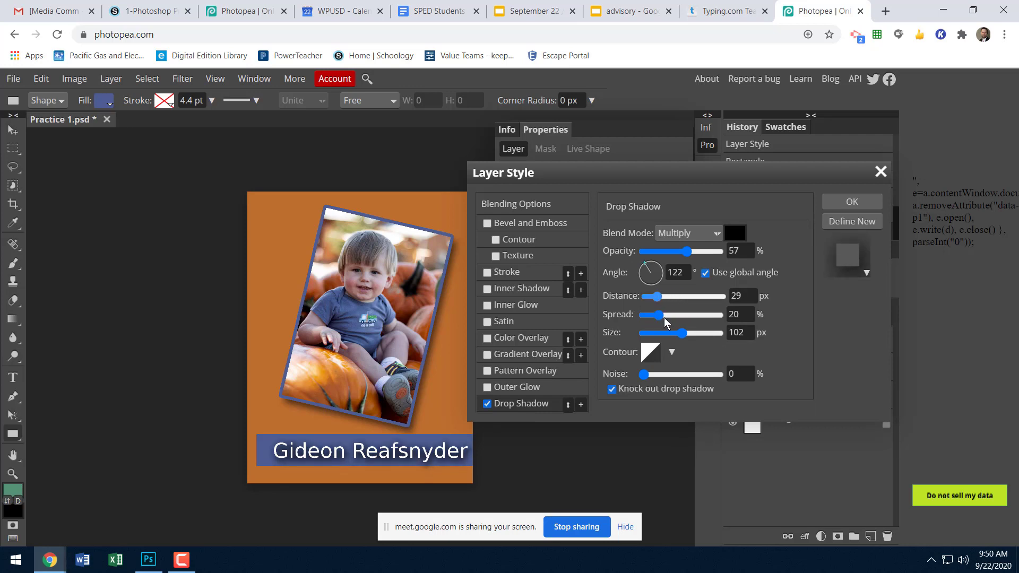
pyautogui.click(642, 334)
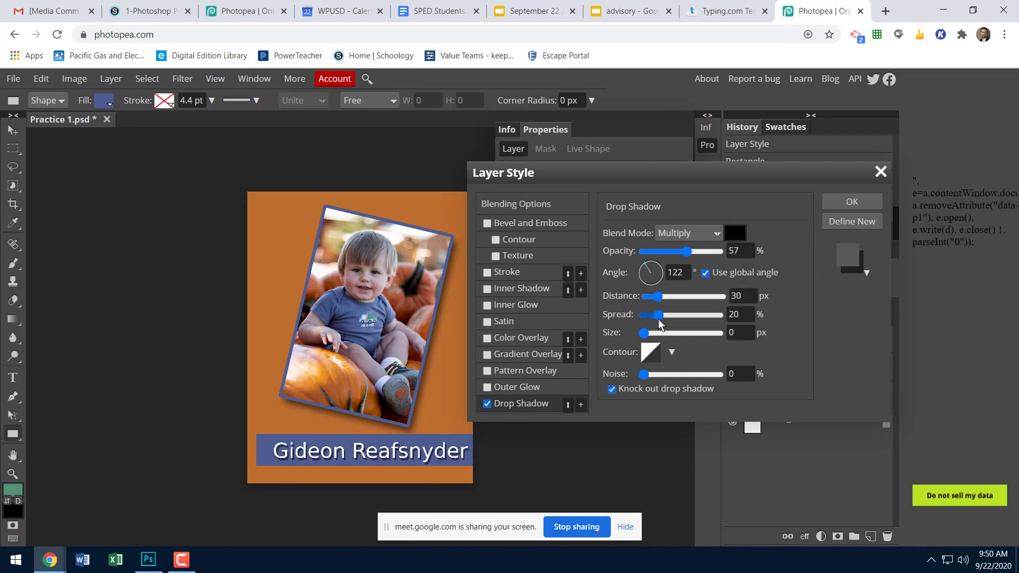
pyautogui.moveTo(658, 318); pyautogui.dragTo(648, 340)
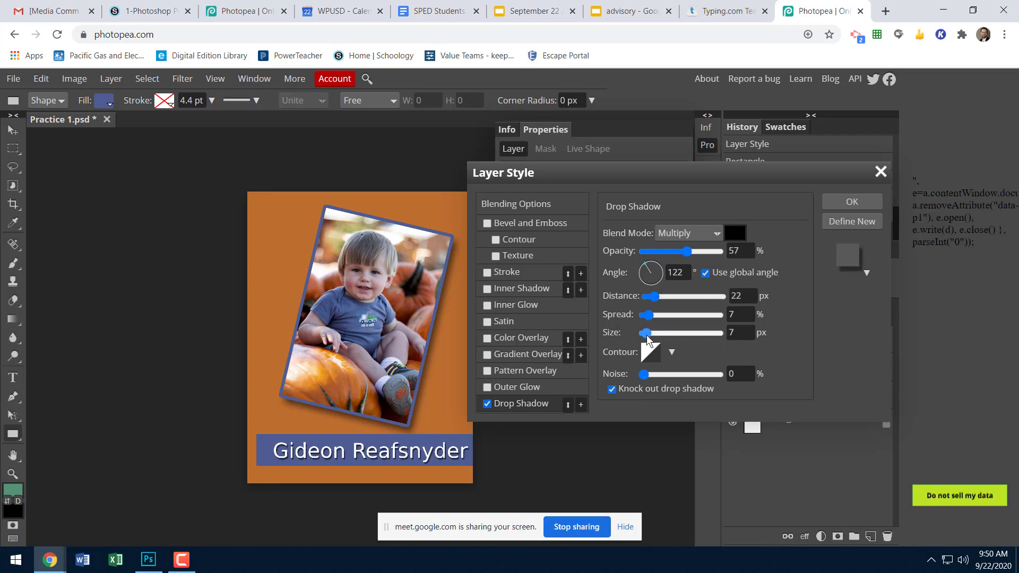
pyautogui.click(852, 203)
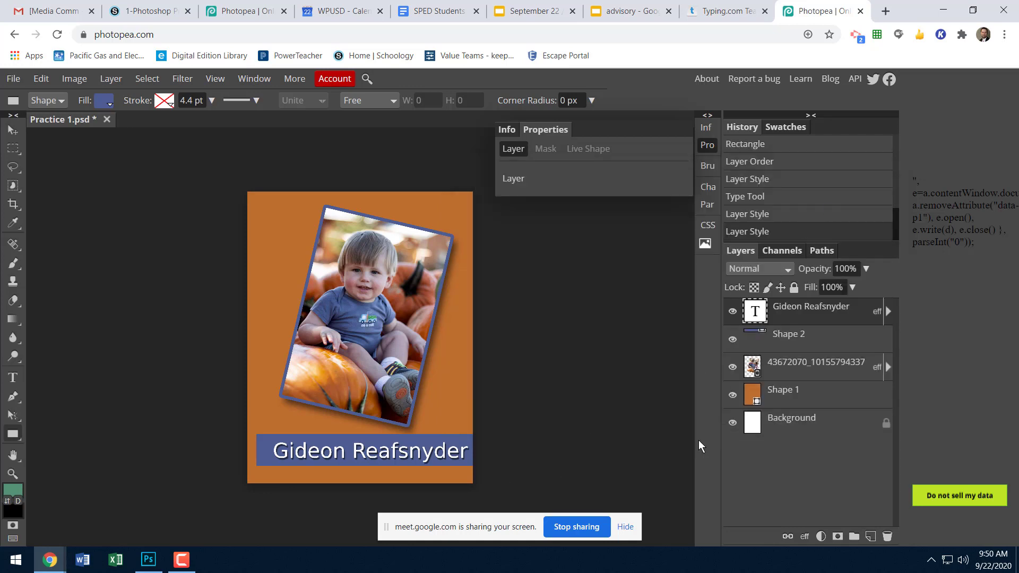
# Add a drop shadow with 22 px distance, 7% spread and 7 px size to the blue rectangle behind the name.
pyautogui.click(787, 342)
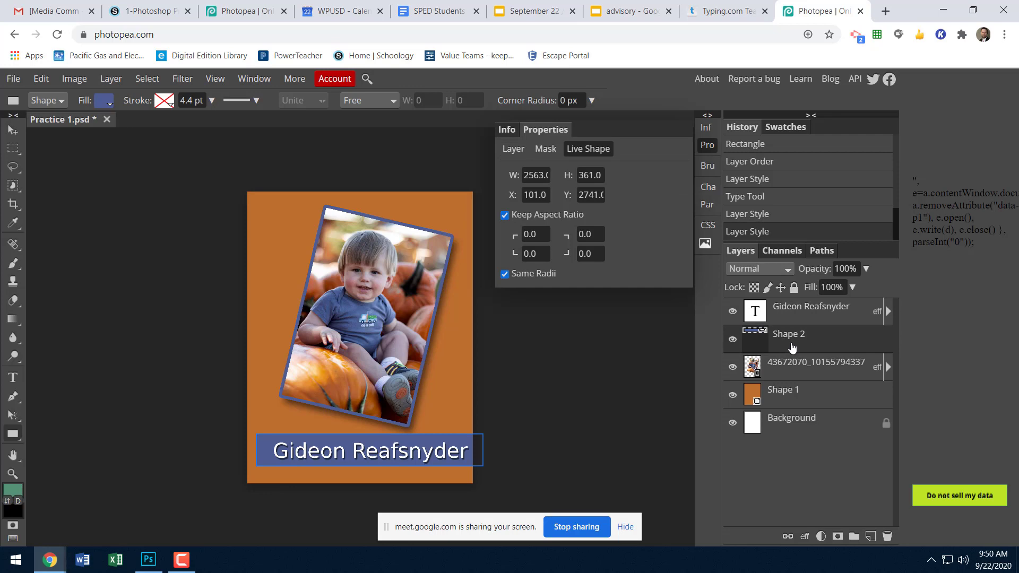
pyautogui.click(804, 537)
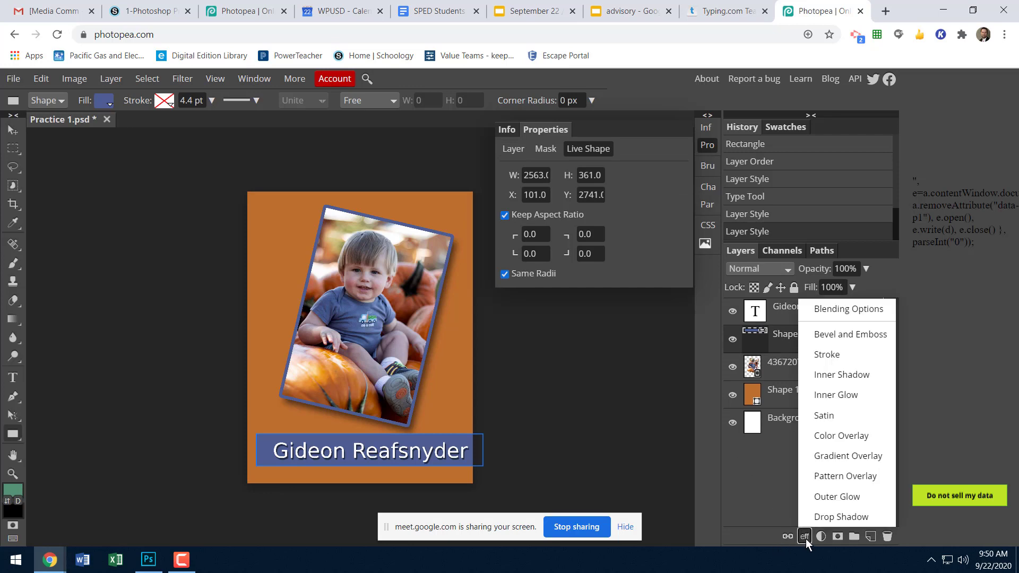
pyautogui.click(829, 514)
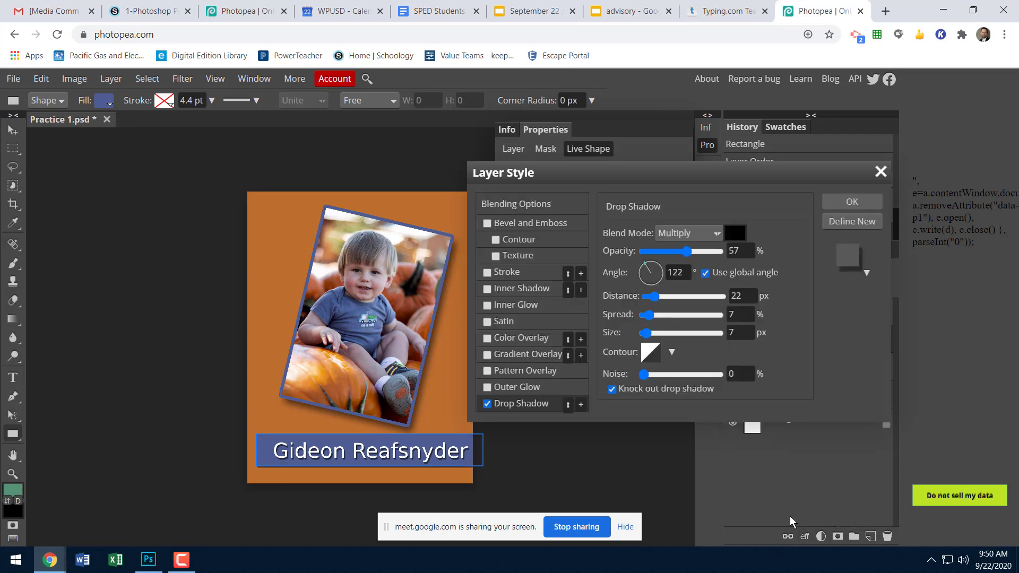
pyautogui.click(827, 201)
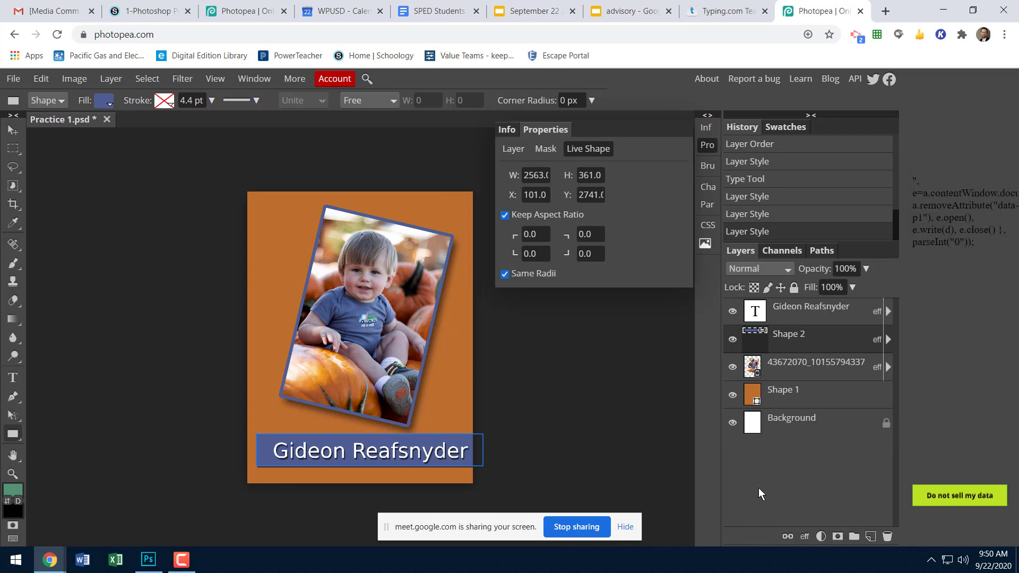
pyautogui.click(767, 429)
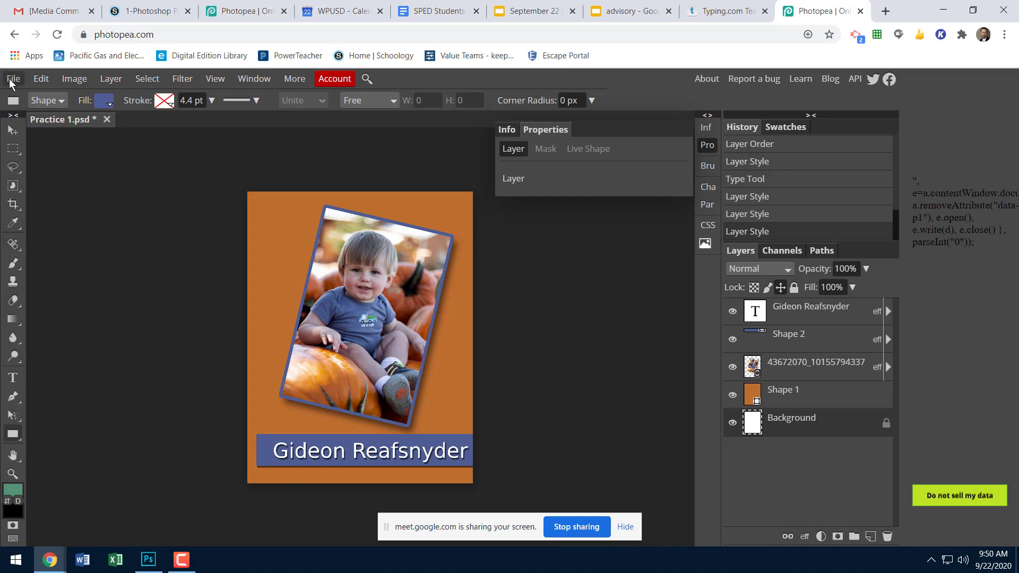
# Export the page as a 70% quality JPG named Practice 1.jpg in Downloads, and switch to the 1-Photoshop Practice assignment page.
pyautogui.click(11, 80)
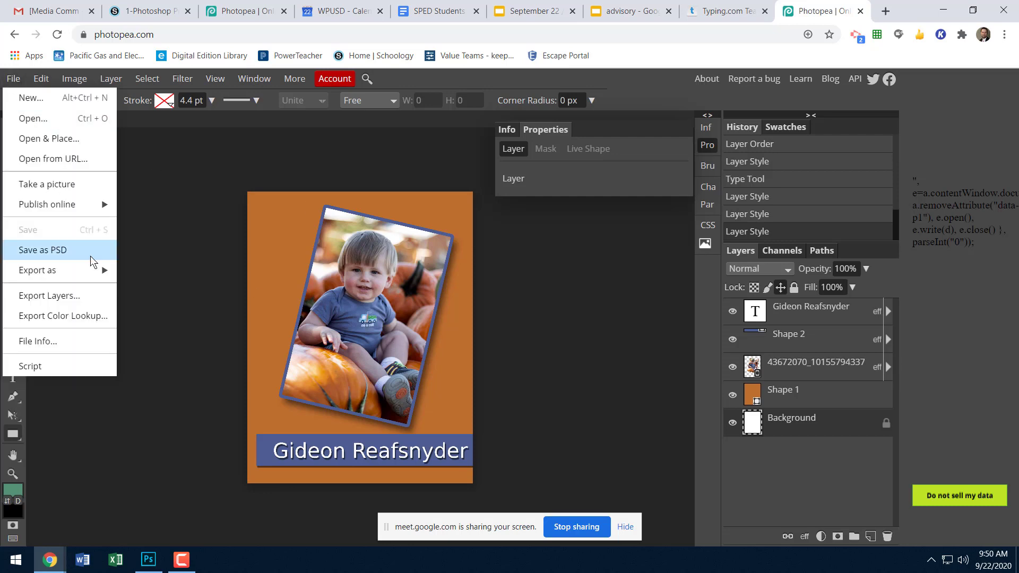
pyautogui.moveTo(84, 276)
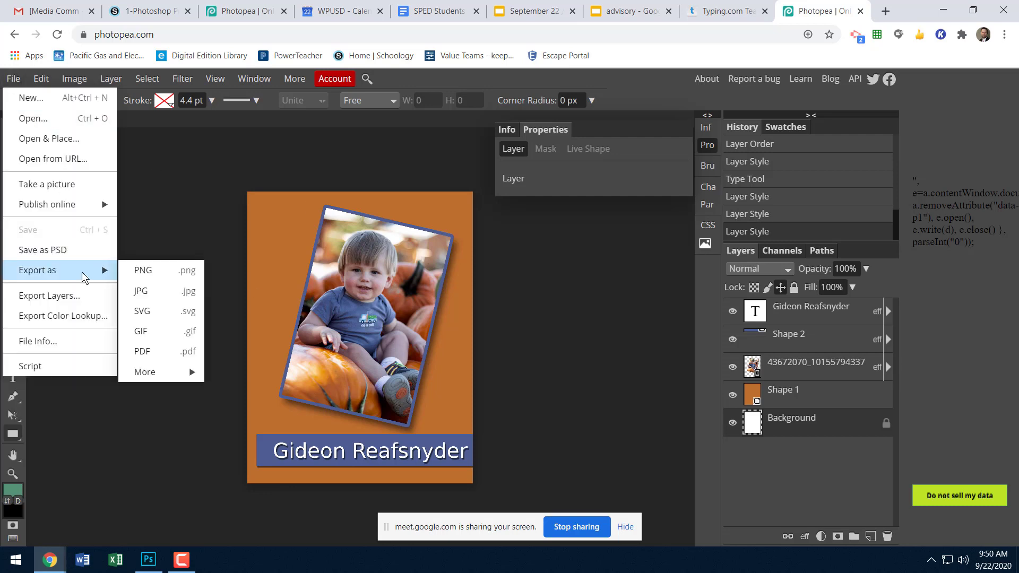
pyautogui.click(170, 294)
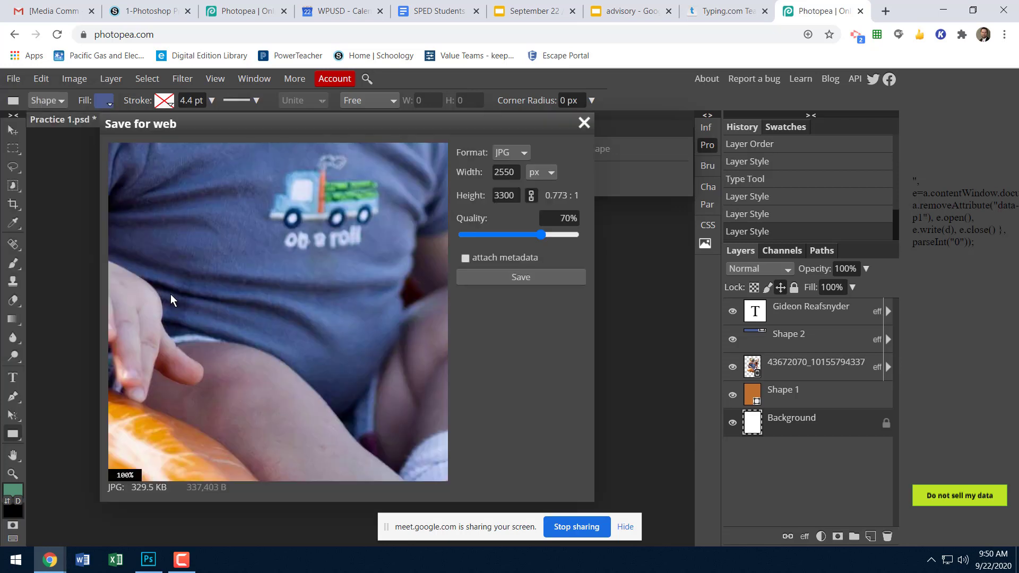
pyautogui.click(514, 277)
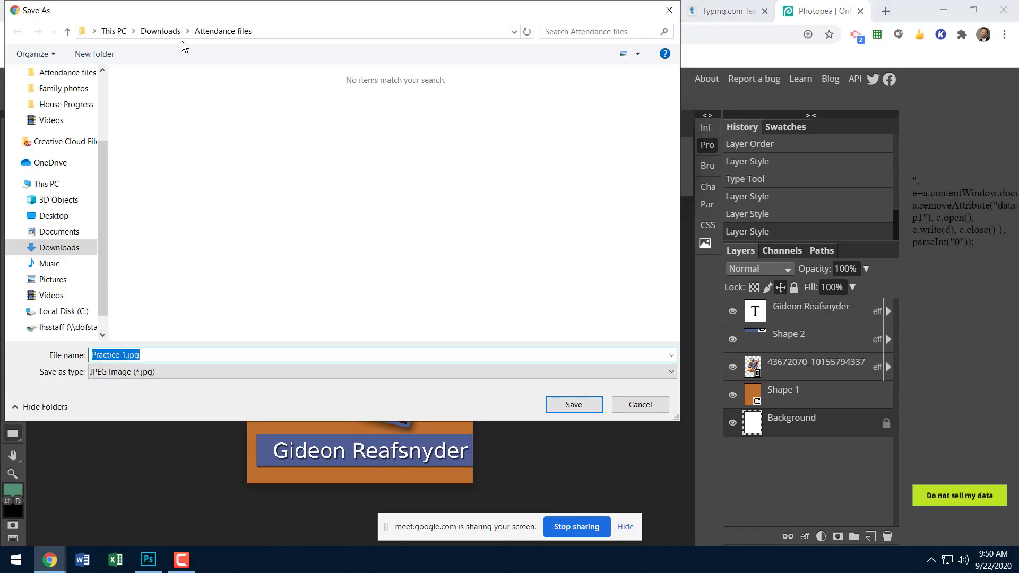
pyautogui.click(160, 31)
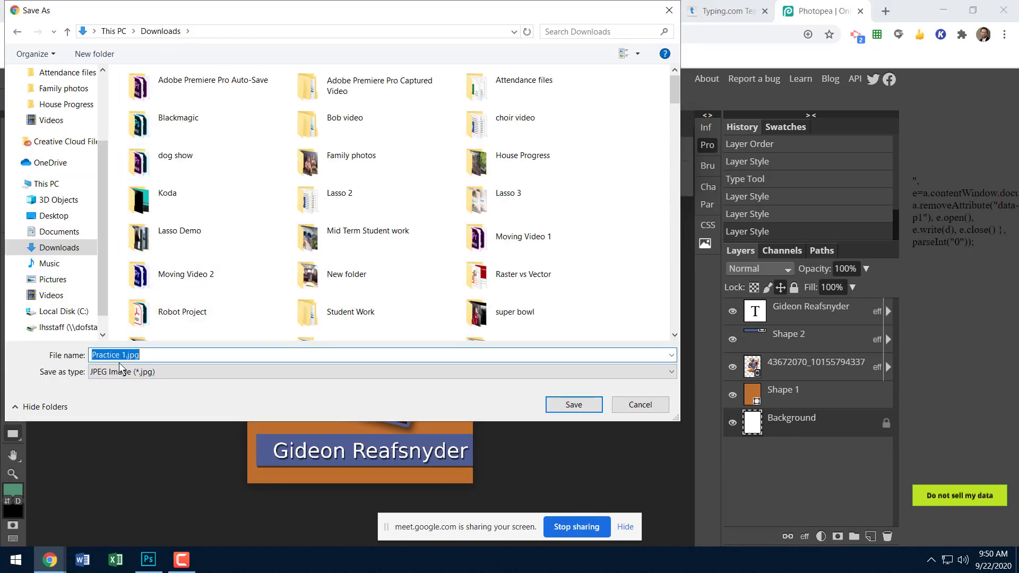
pyautogui.click(572, 405)
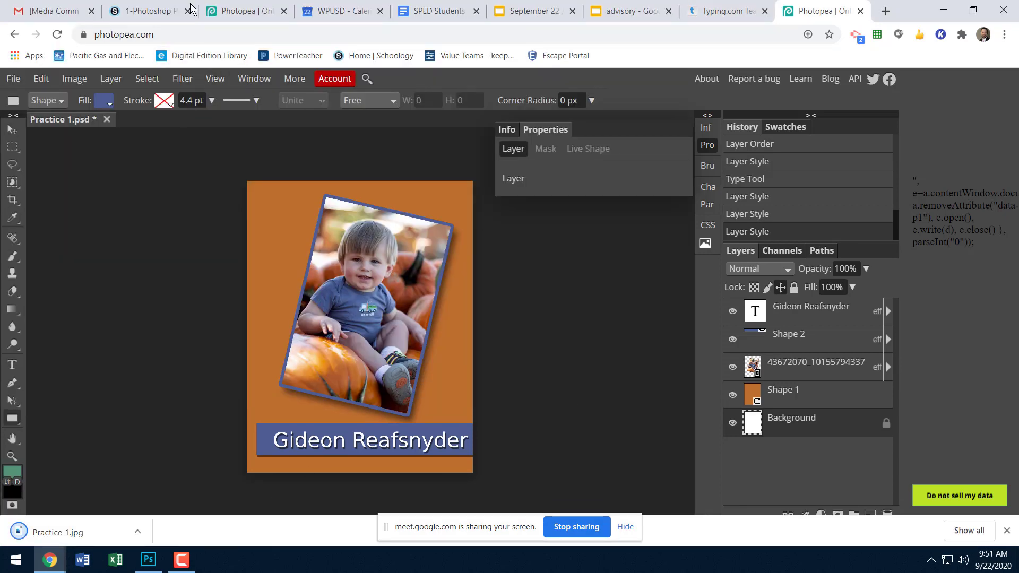
pyautogui.click(149, 9)
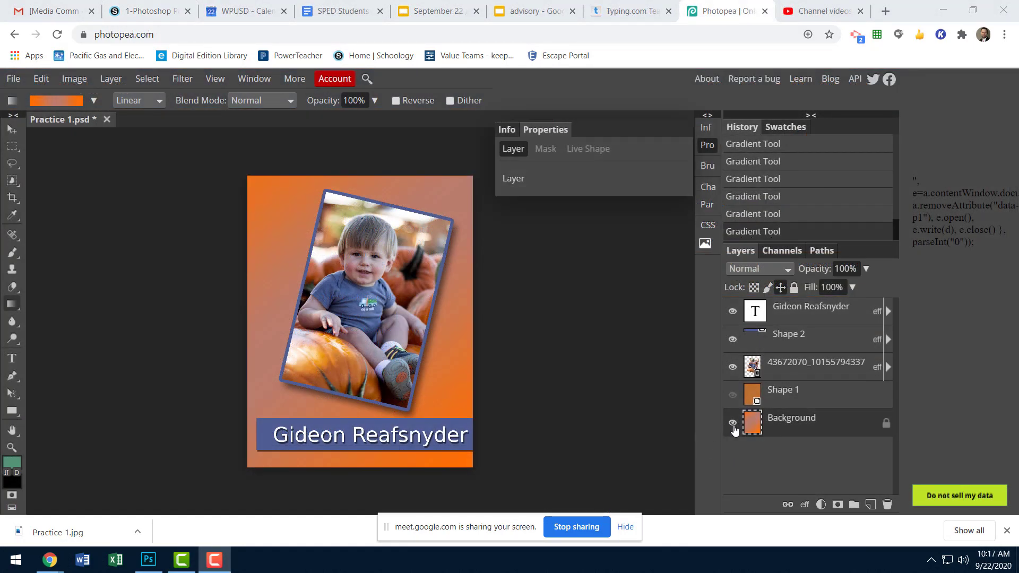
# Compare the solid orange Shape 1 layer with the gradient Background by toggling the visibility of both layers.
pyautogui.click(733, 423)
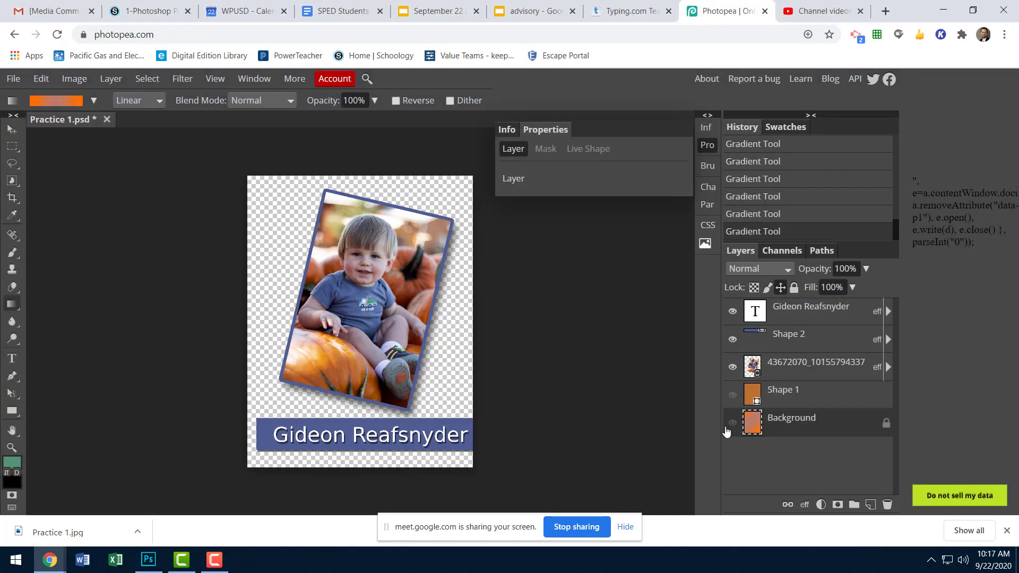
pyautogui.click(732, 395)
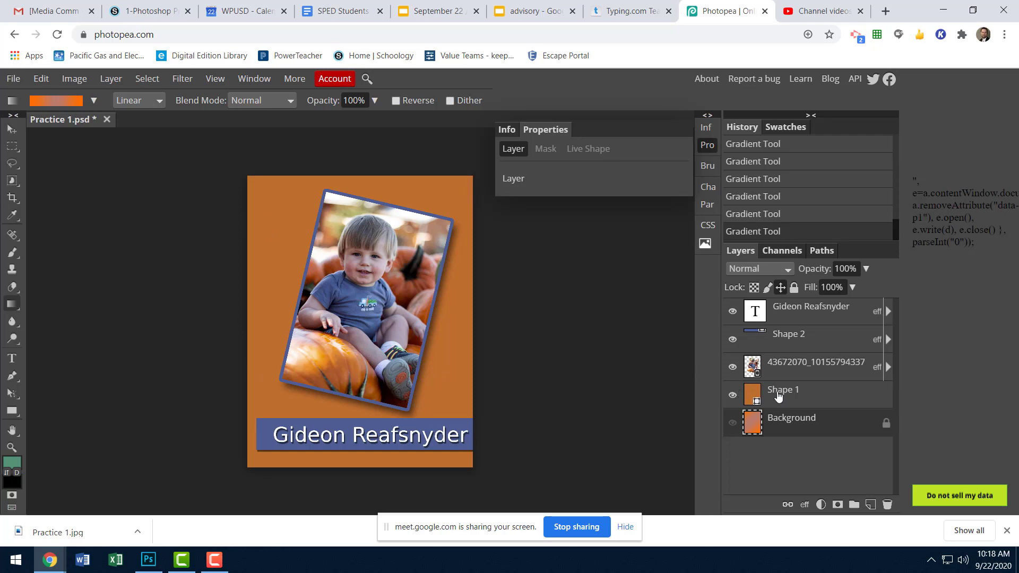
pyautogui.click(732, 396)
pyautogui.click(732, 423)
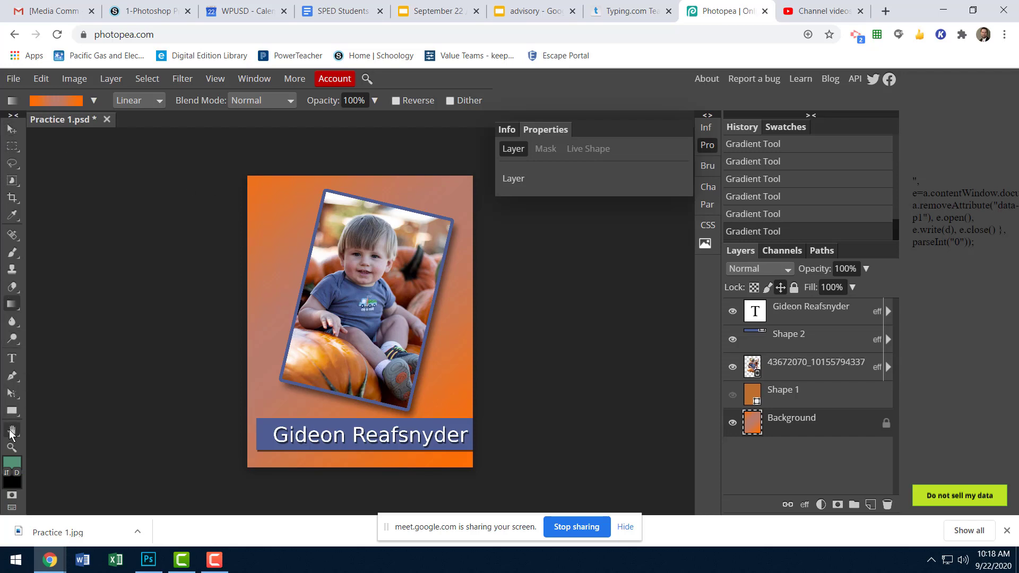
pyautogui.click(12, 306)
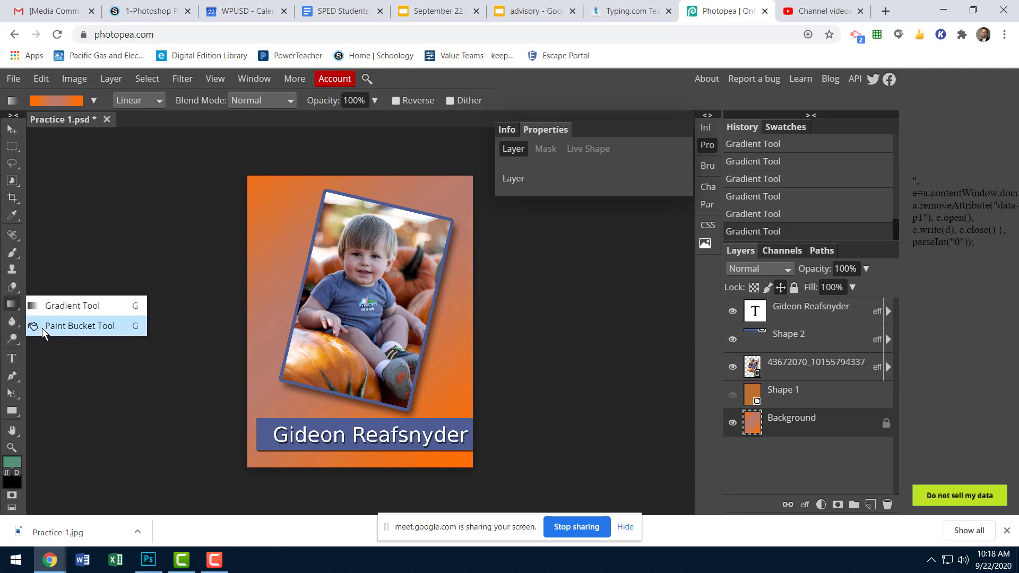
pyautogui.click(43, 326)
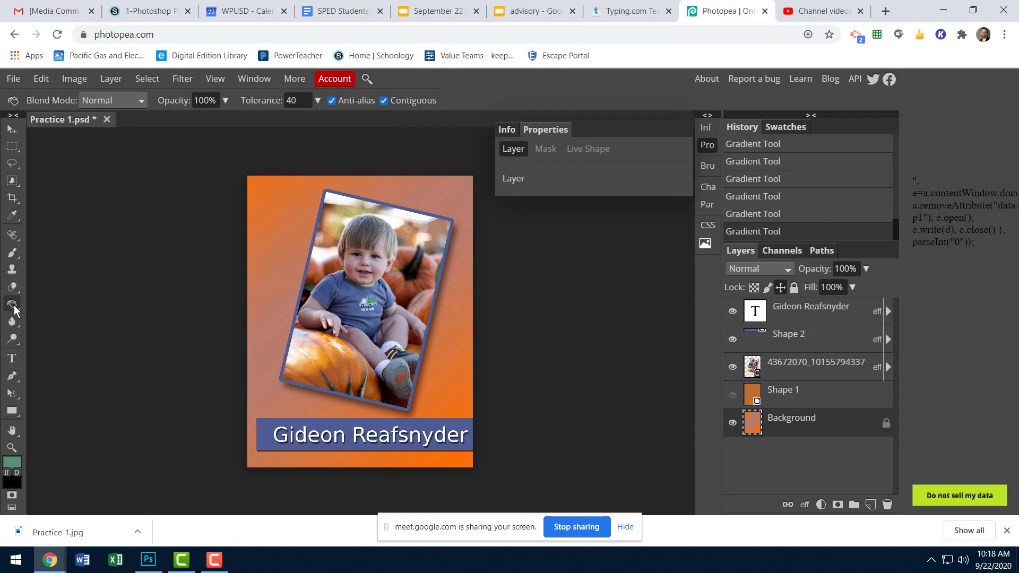
pyautogui.rightClick(14, 307)
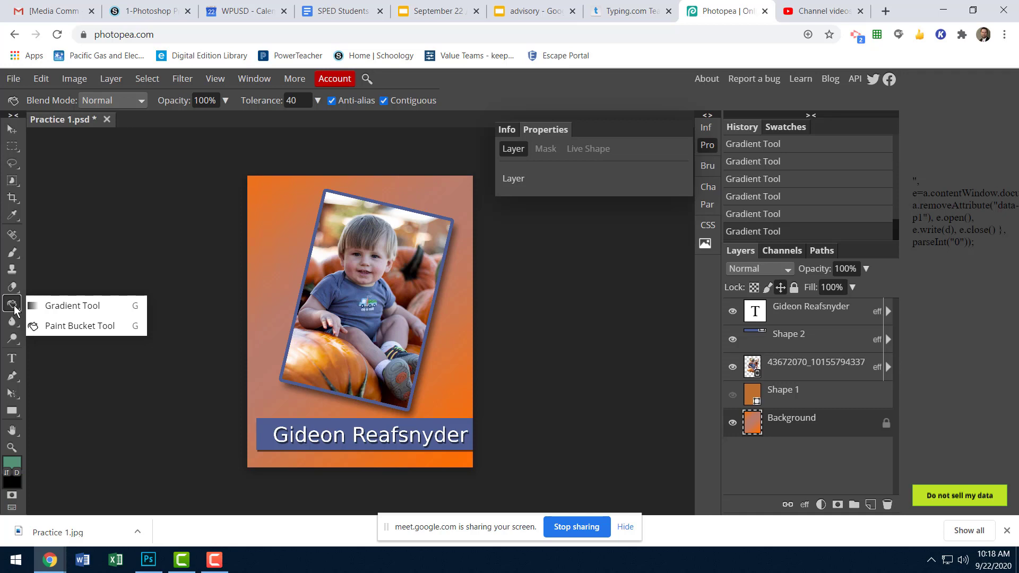
pyautogui.click(64, 306)
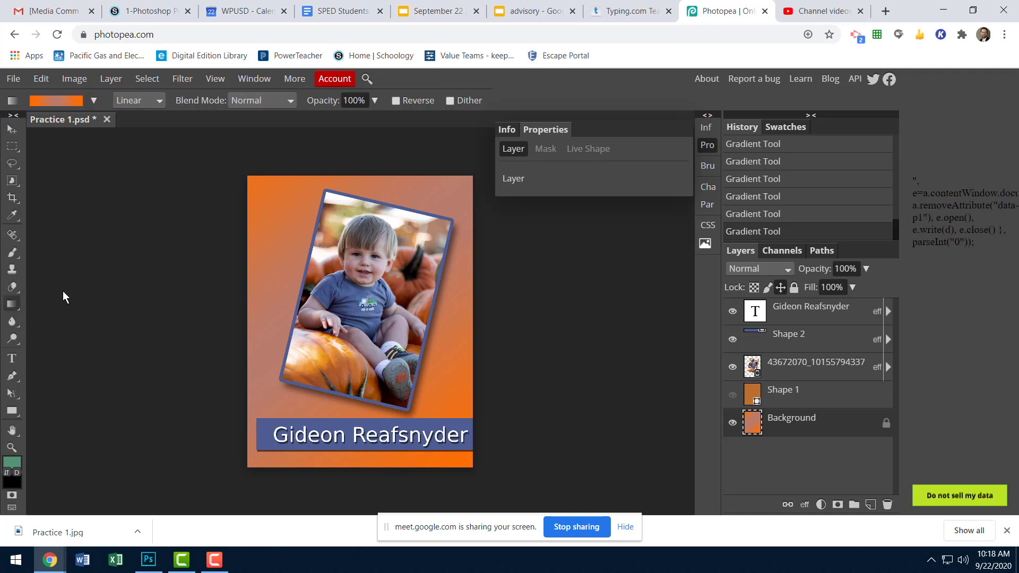
# Edit the gradient by moving its middle color stop to 66% and recoloring it to af5d22, sampled from the pumpkins in the photo.
pyautogui.click(61, 100)
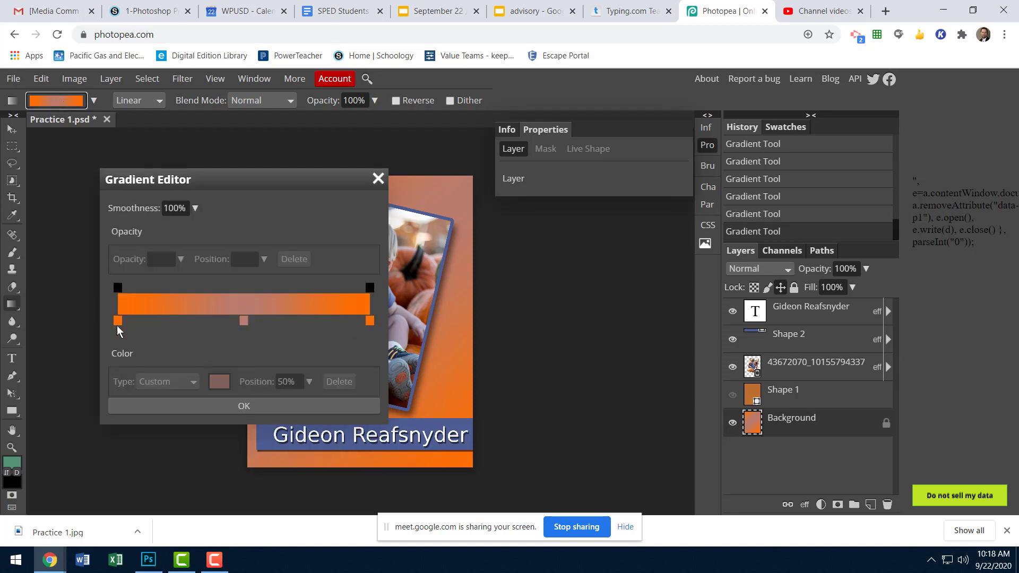
pyautogui.moveTo(118, 325)
pyautogui.mouseDown()
pyautogui.moveTo(187, 328)
pyautogui.moveTo(118, 324)
pyautogui.mouseUp()
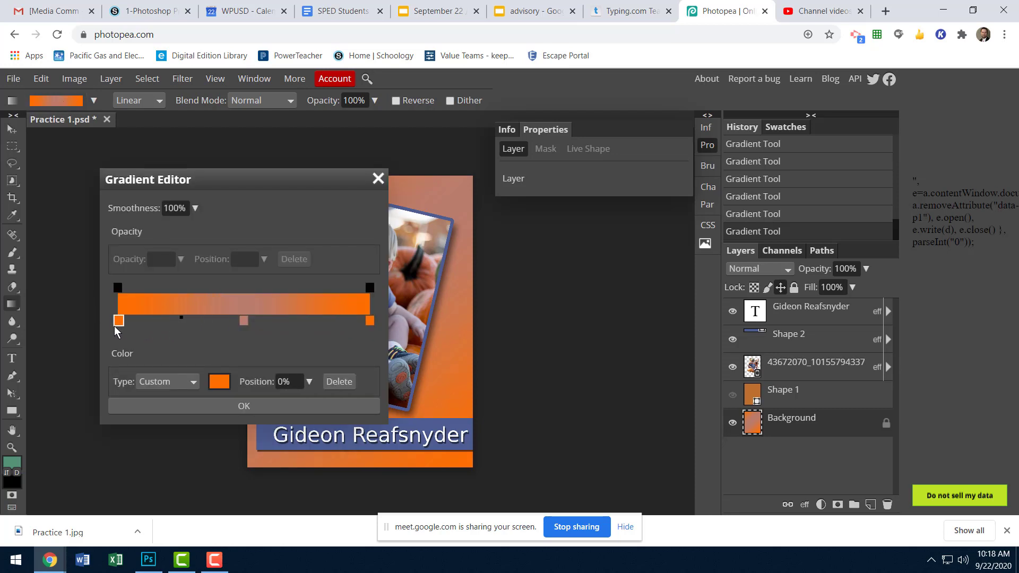
pyautogui.moveTo(243, 320); pyautogui.dragTo(287, 322)
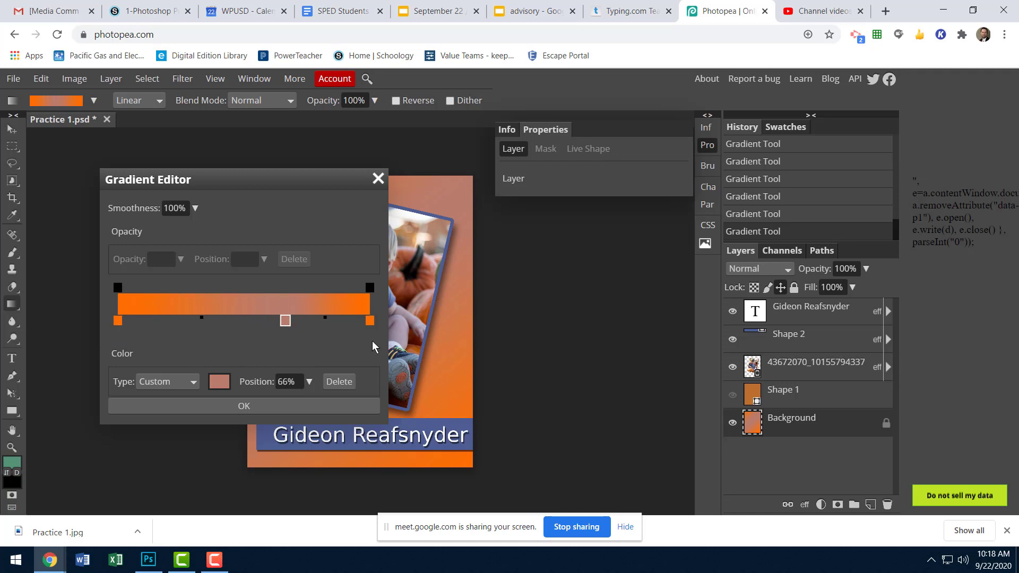
pyautogui.click(219, 381)
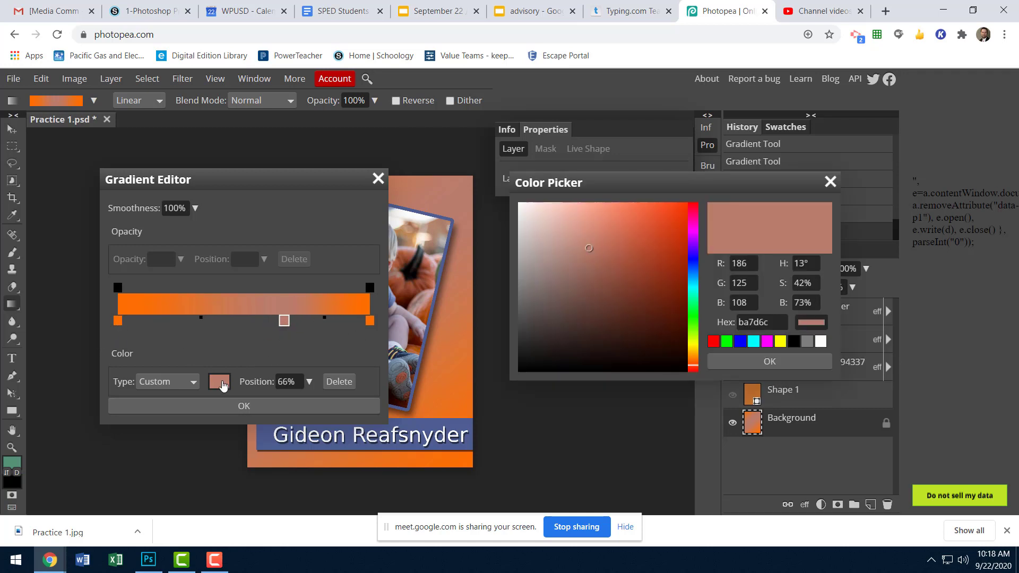
pyautogui.click(419, 314)
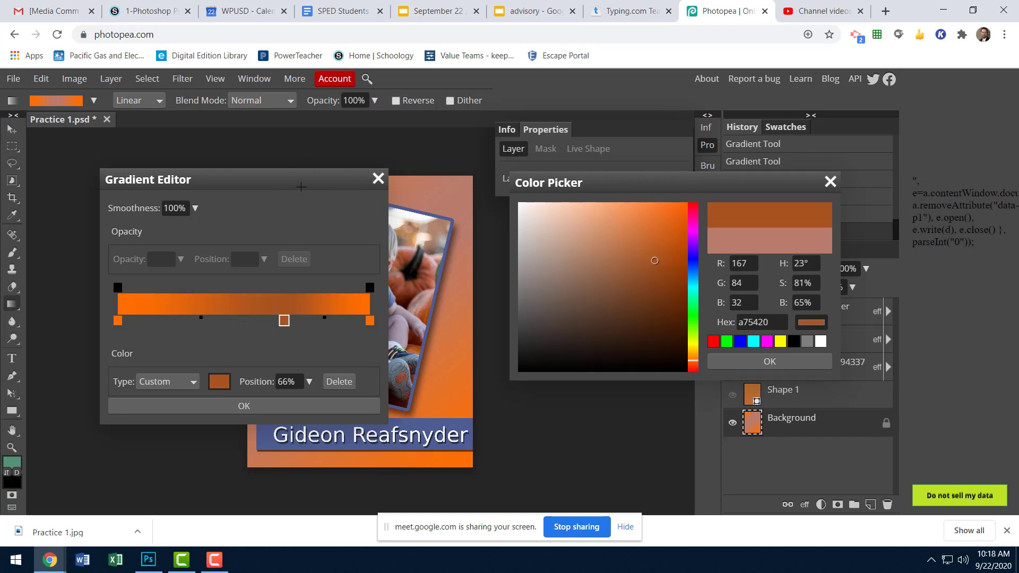
pyautogui.click(406, 251)
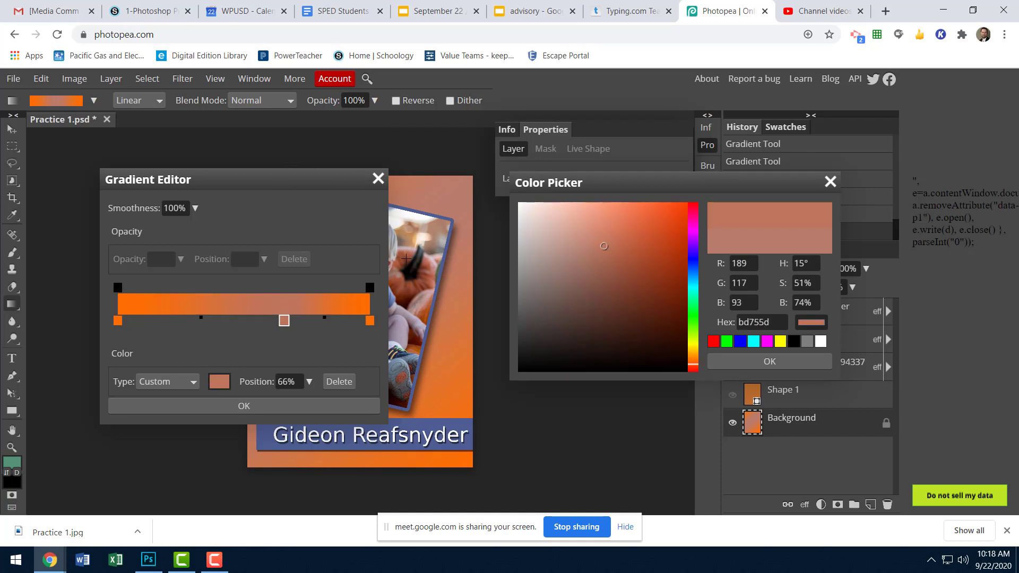
pyautogui.click(412, 350)
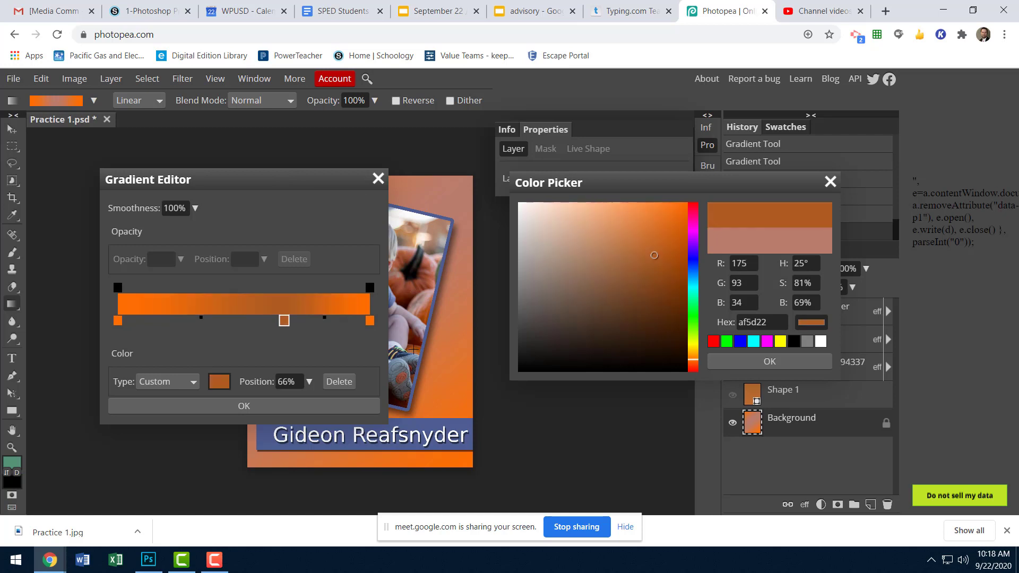
pyautogui.click(769, 361)
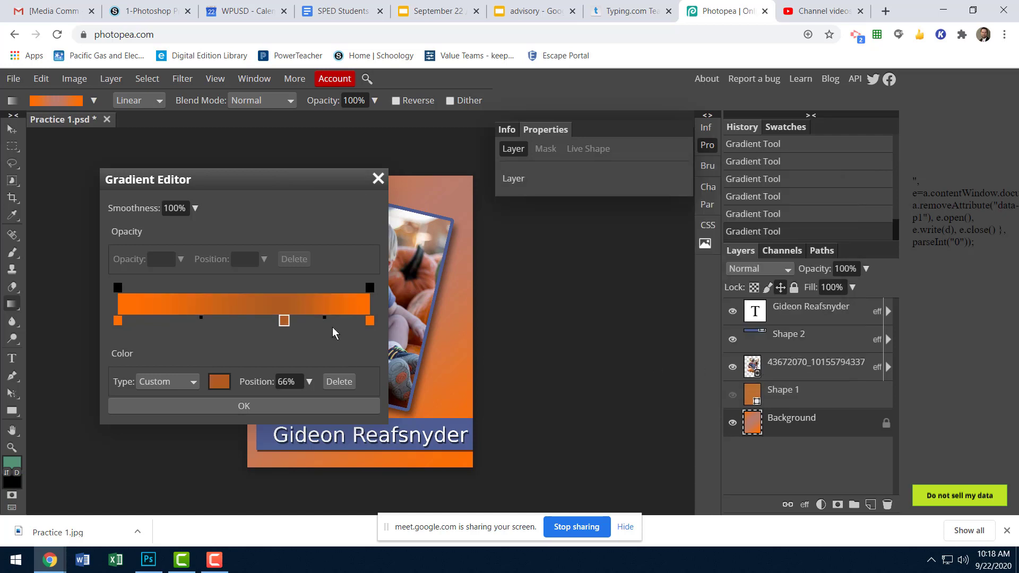
pyautogui.click(247, 406)
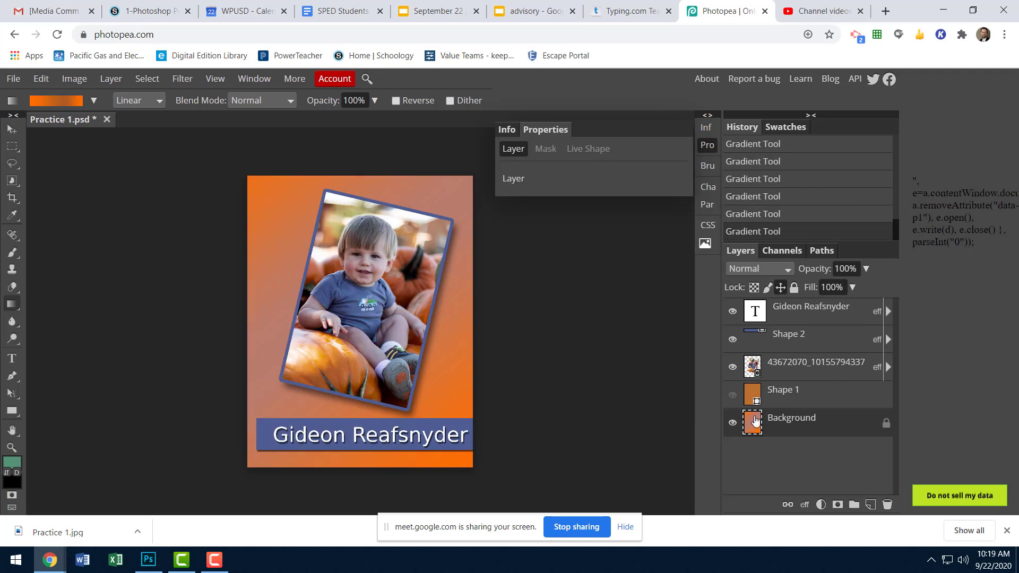
# Refill the Background layer with the edited linear gradient in several directions, ending with a diagonal from the page's lower-right to upper-left corner.
pyautogui.moveTo(246, 173); pyautogui.dragTo(511, 464)
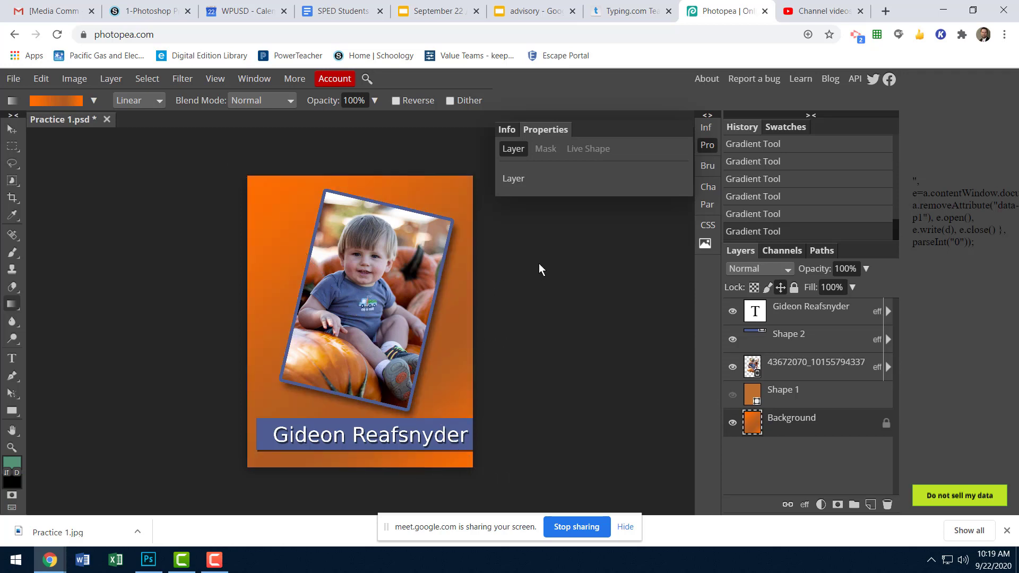
pyautogui.moveTo(539, 263); pyautogui.dragTo(205, 382)
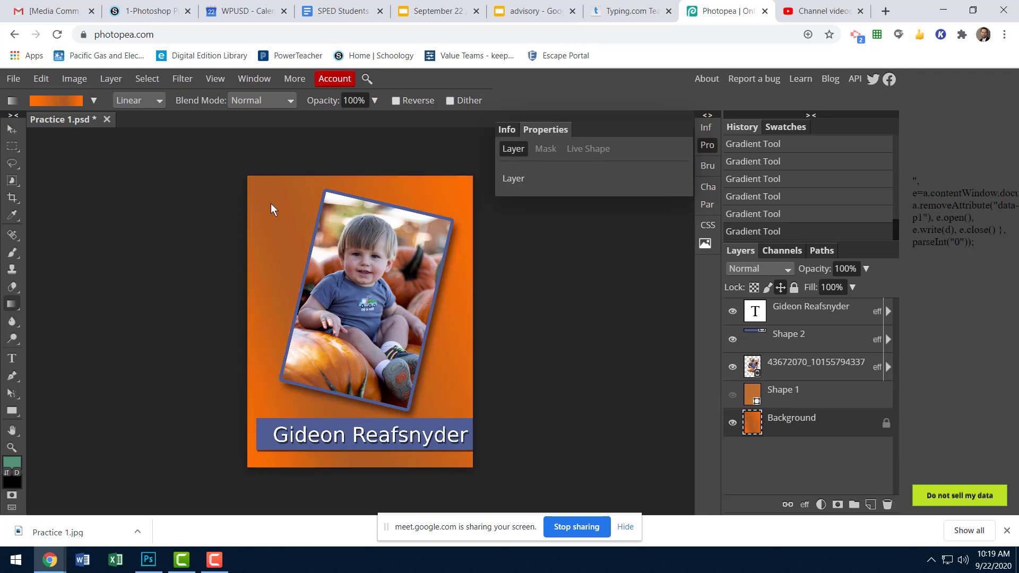
pyautogui.moveTo(479, 486); pyautogui.dragTo(263, 177)
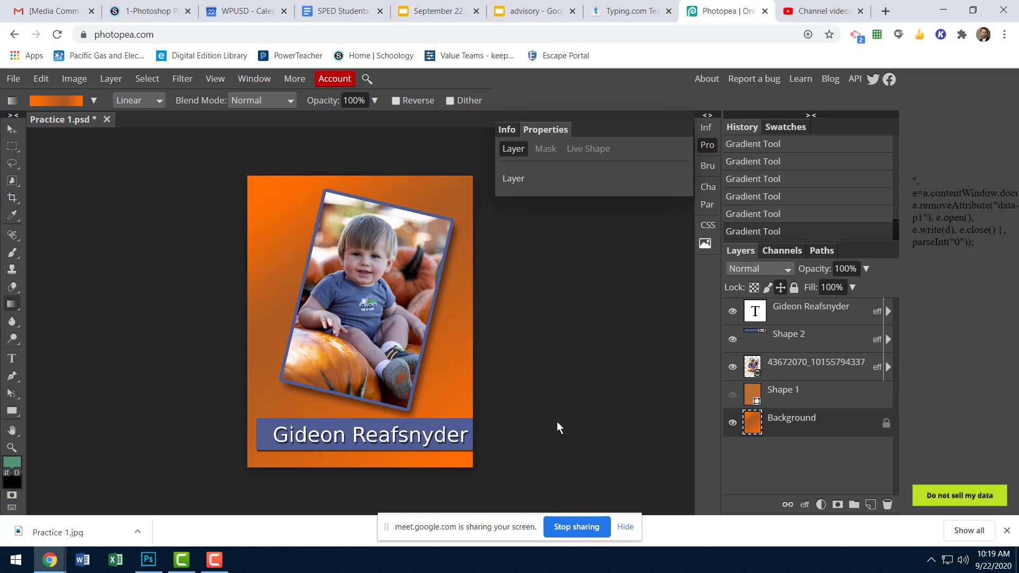